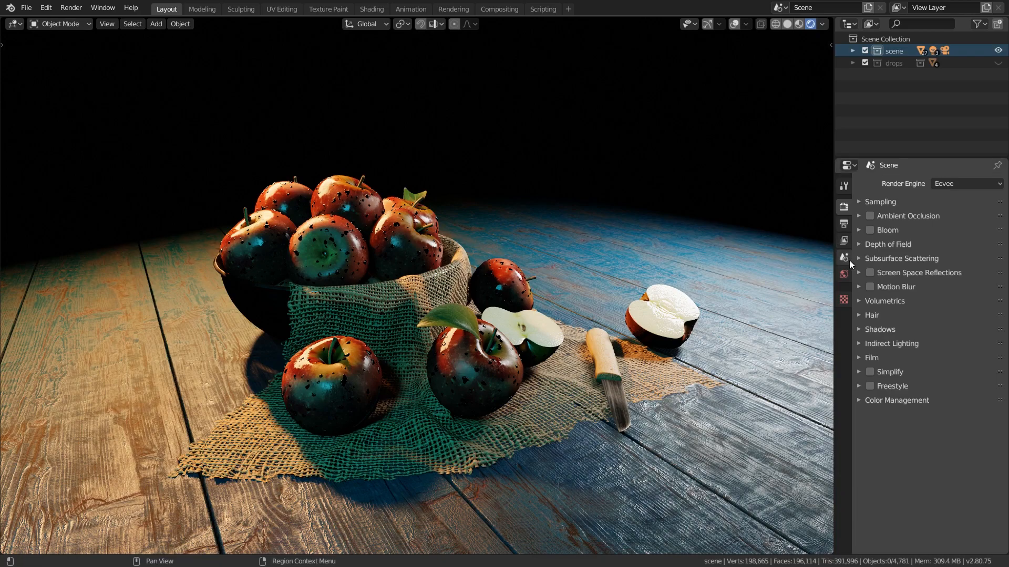
Enable screen space reflections, ambient occlusion and bloom for the Eevee render of the apple scene
left_click(869, 273)
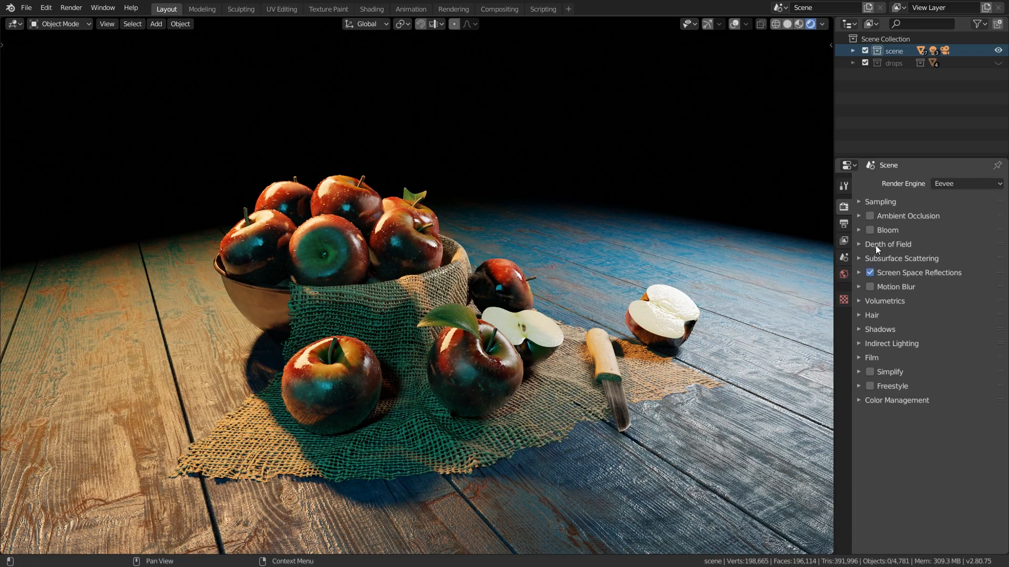
left_click(870, 216)
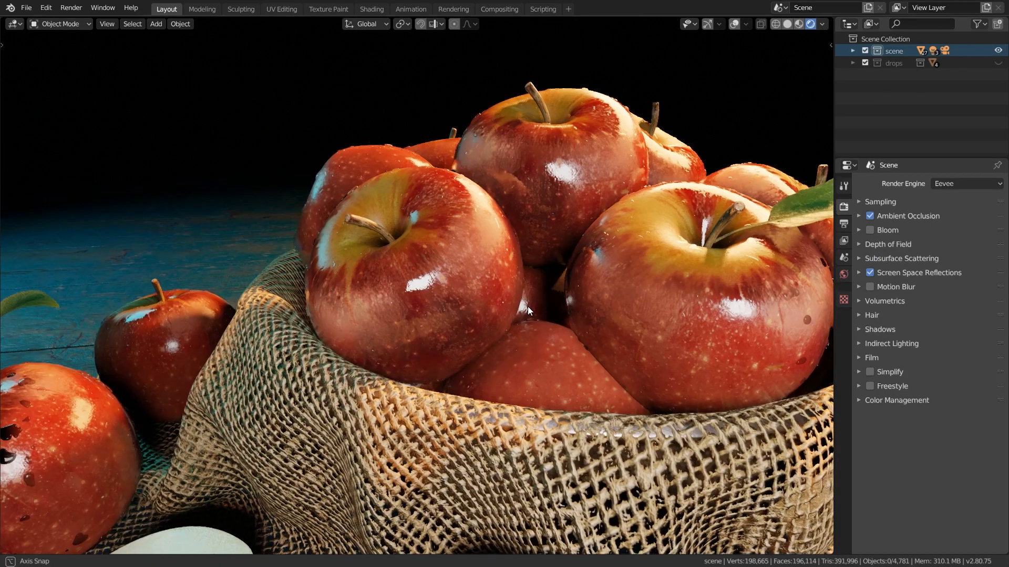
middle_click_drag(527, 306, 608, 298)
left_click(869, 230)
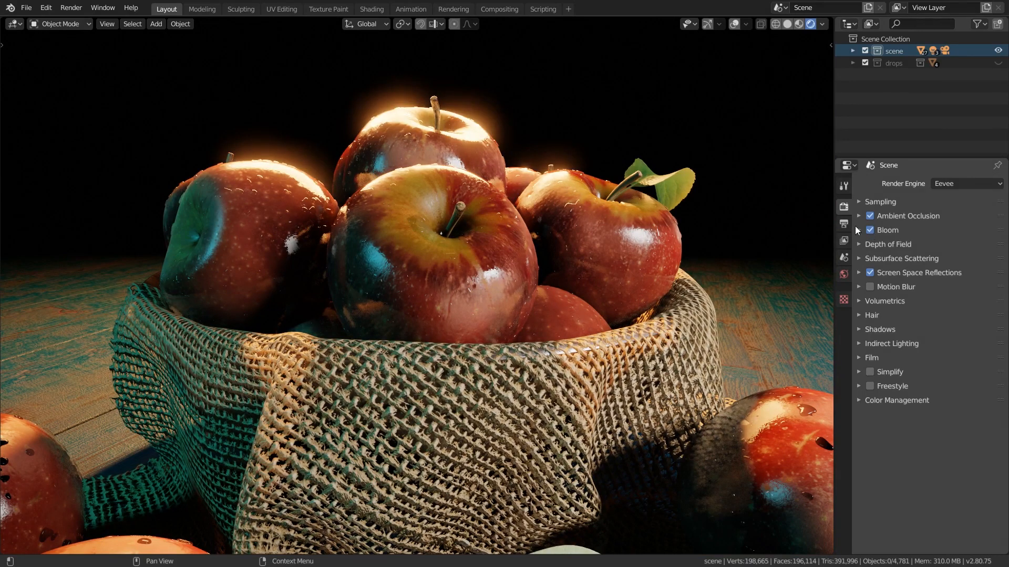
Frame the apple scene through the camera and render the image
middle_click_drag(553, 192, 538, 243, "shift")
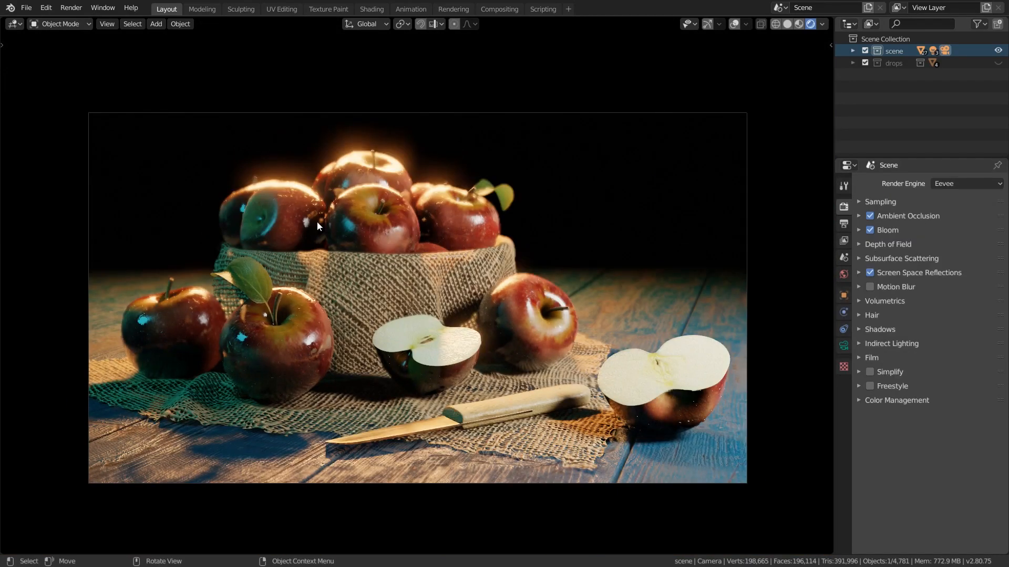
left_click(71, 8)
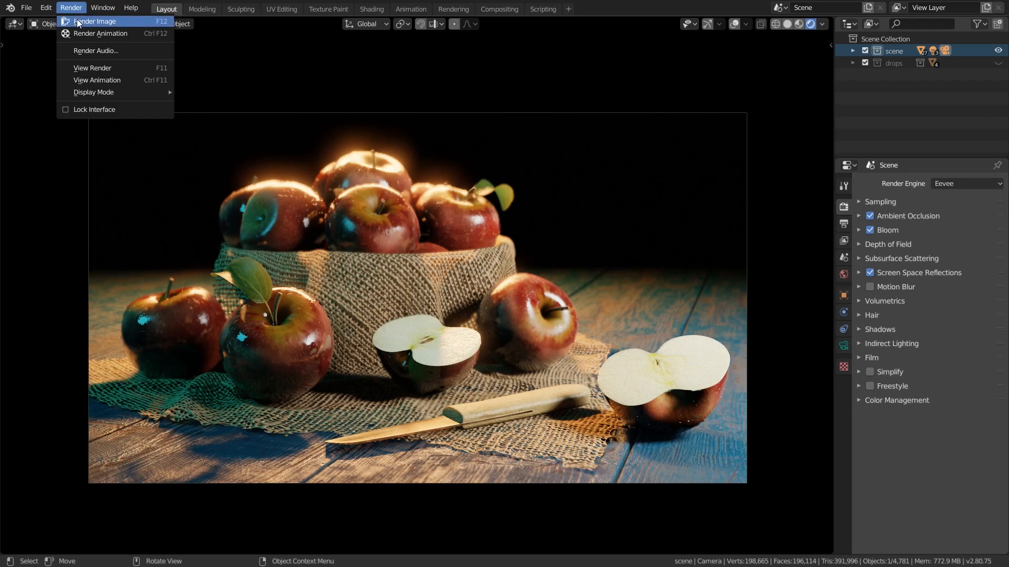
left_click(92, 20)
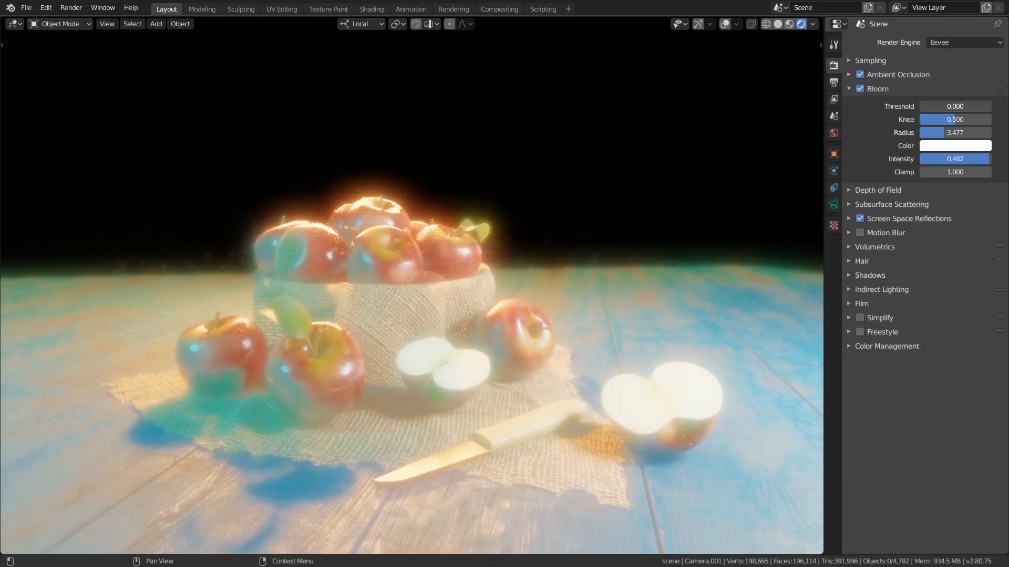
Set the bloom threshold to about 0.741, knee to 0.651 and radius to 4.844, and adjust the bloom colour
left_click_drag(933, 107, 952, 132)
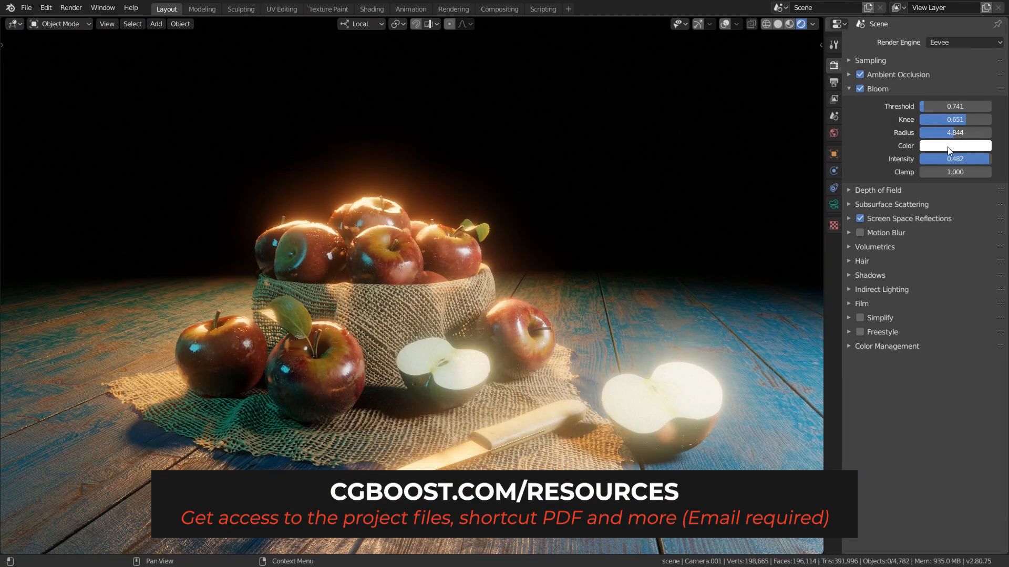
left_click(949, 147)
left_click_drag(944, 201, 886, 215)
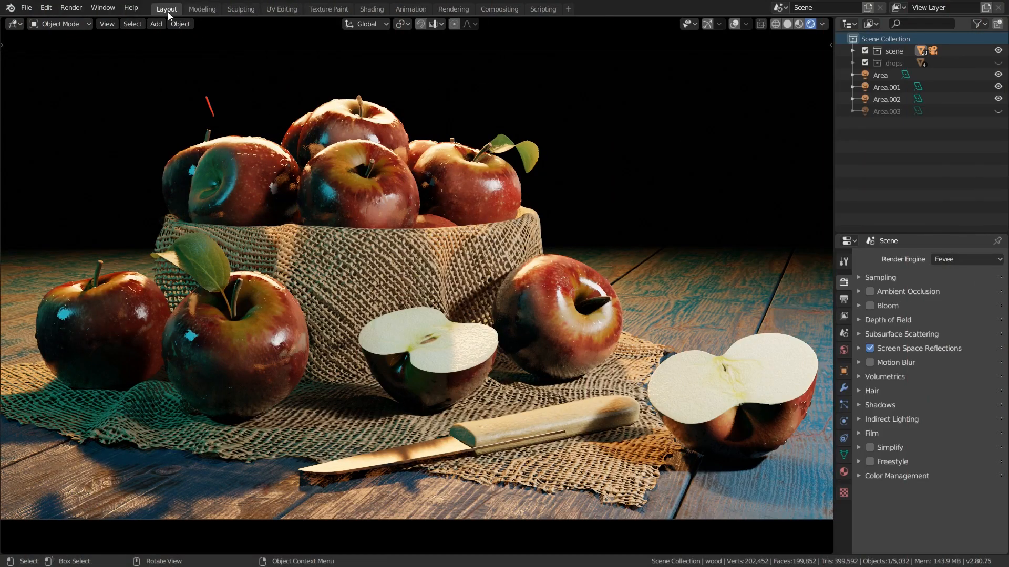
Toggle the viewport gizmos and overlays and return both to their previous visibility
left_click(708, 25)
left_click(708, 24)
double_click(734, 24)
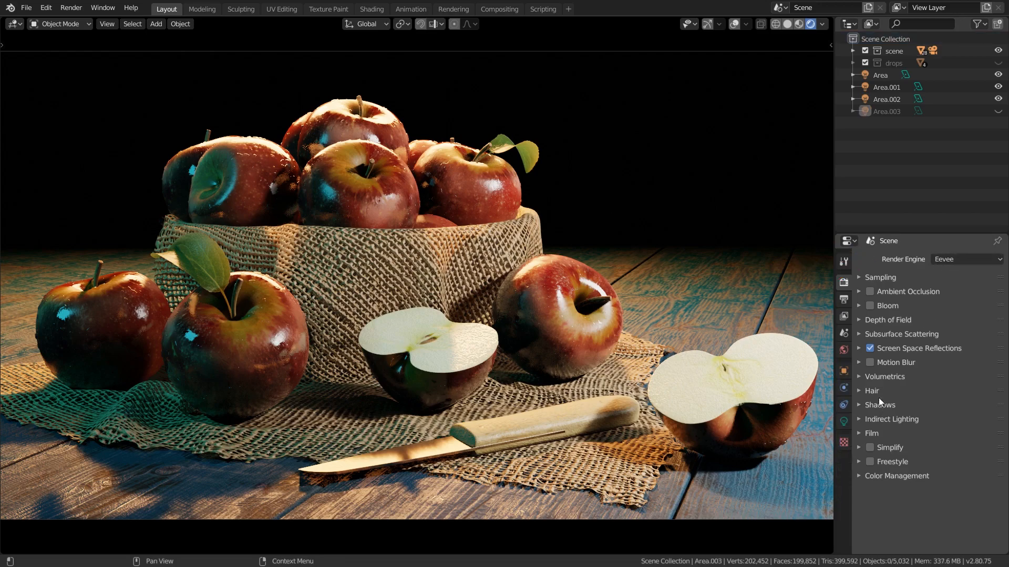
Unhide the Area.003 light and delete it from the scene
left_click(881, 113)
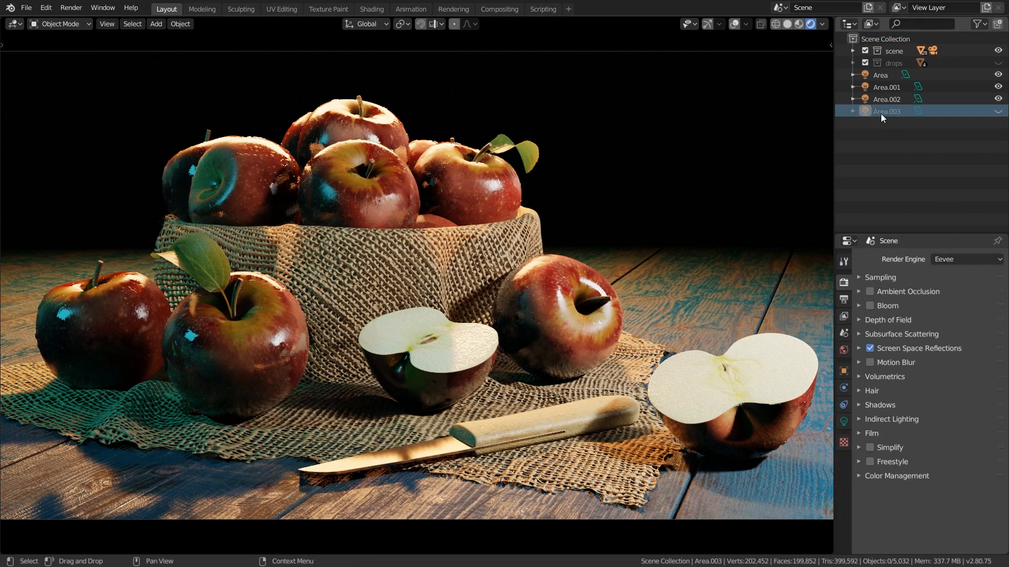
left_click(998, 112)
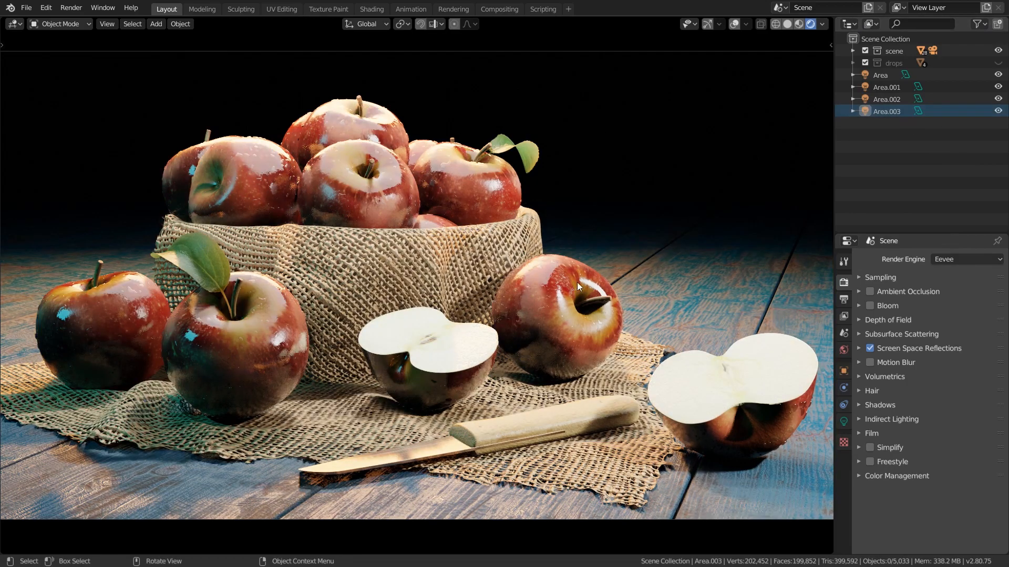
left_click(855, 117)
key("Delete")
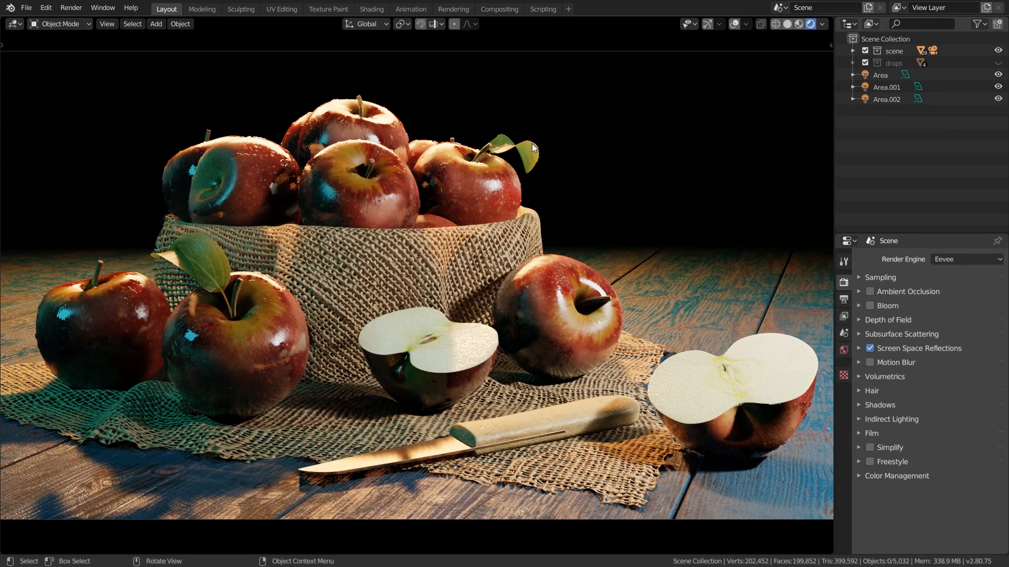
Select the camera in the scene collection and show the viewport overlays so it can be seen beside the table
left_click(853, 50)
left_click(899, 63)
middle_click_drag(809, 100, 662, 158)
left_click(734, 24)
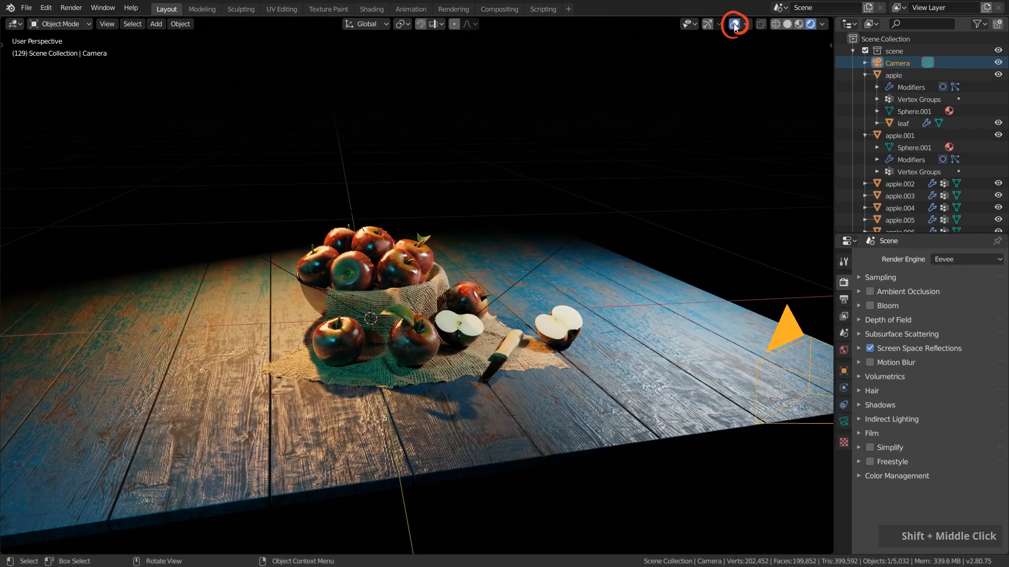
middle_click_drag(690, 193, 610, 161, "shift")
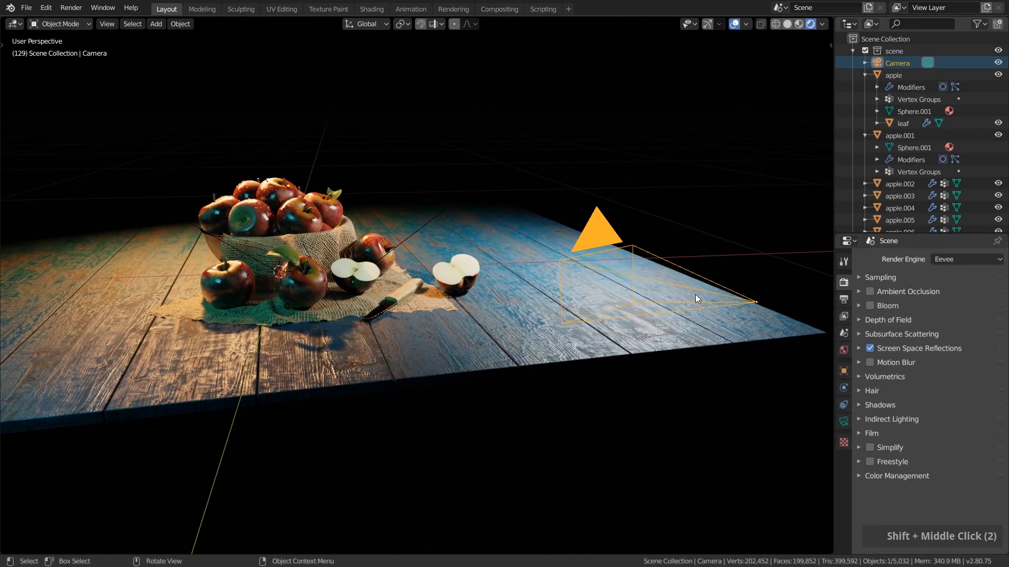
Turn on the Limits display for the selected camera
left_click(843, 421)
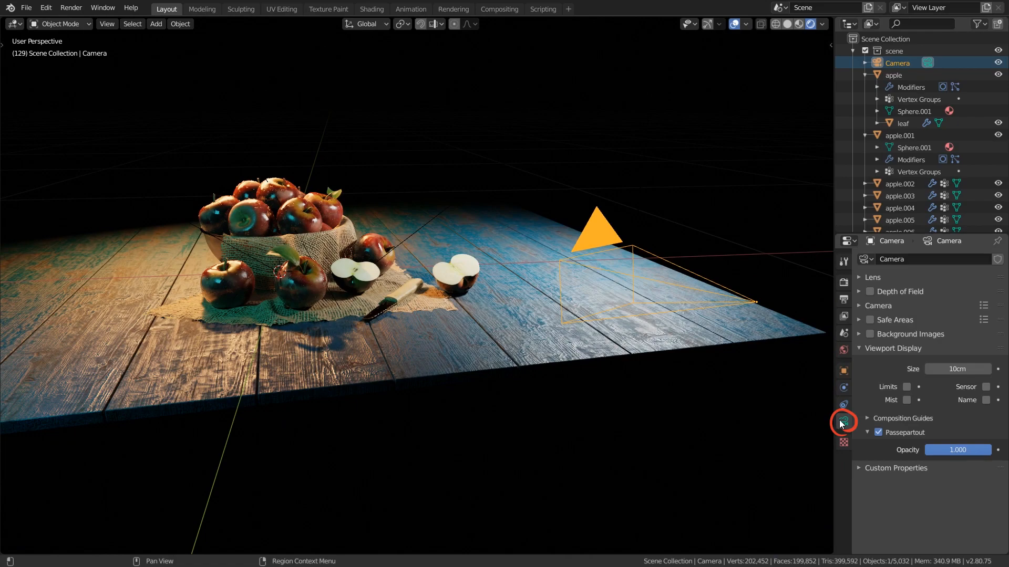
left_click(906, 387)
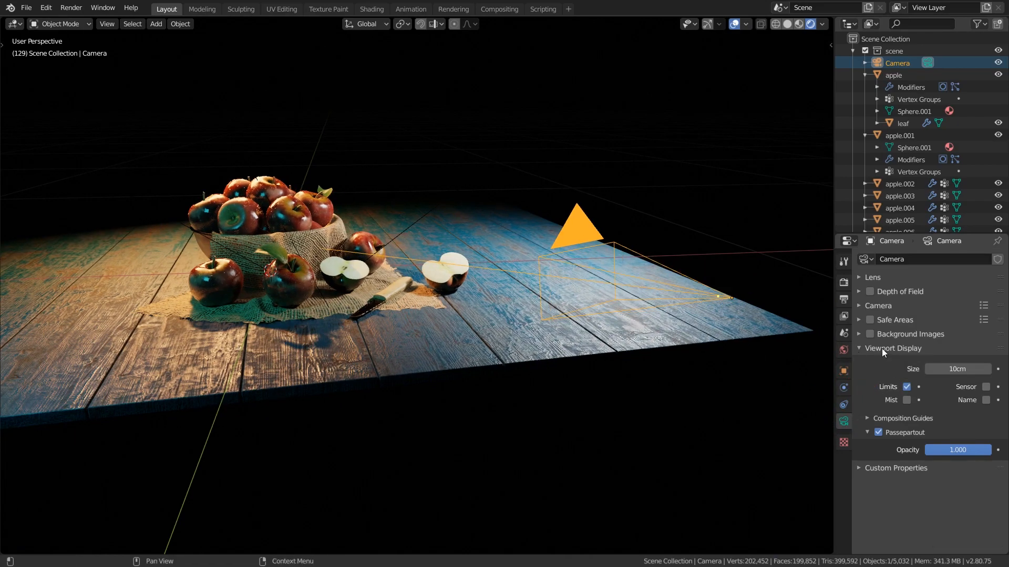
left_click(887, 348)
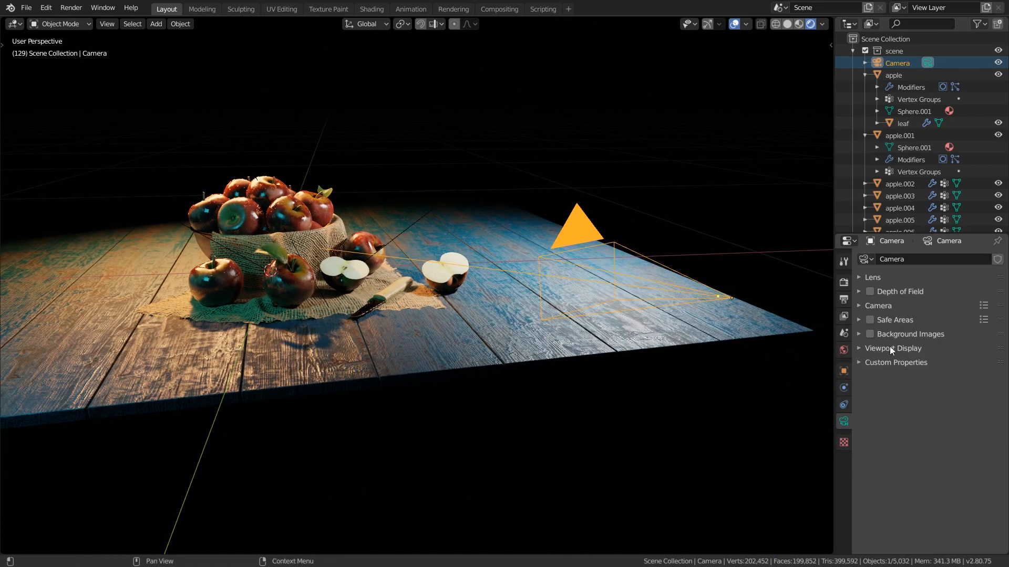
Enable the camera's depth of field and set the focus distance to 55 cm
left_click(900, 291)
left_click(870, 292)
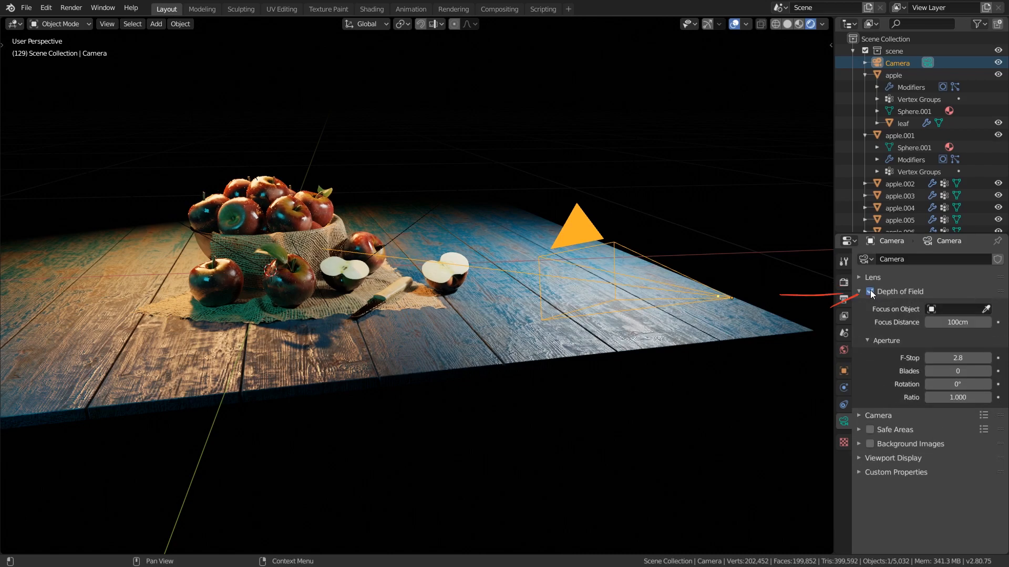
mouse_move(972, 325)
left_mouse_down()
mouse_move(920, 324)
mouse_move(932, 325)
left_mouse_up()
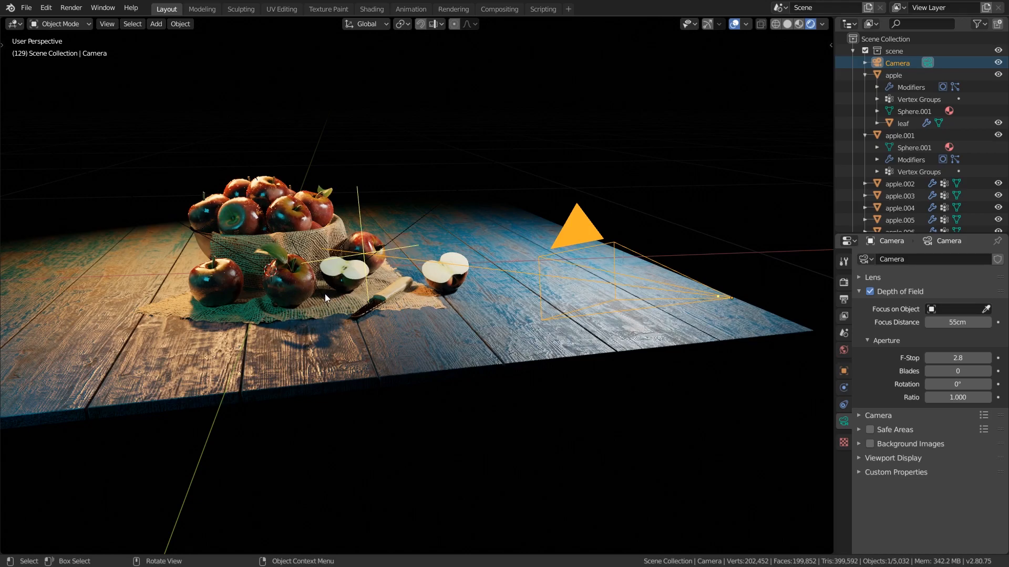
Look through the camera and adjust the depth of field focus distance to 53 cm
key("KP_0")
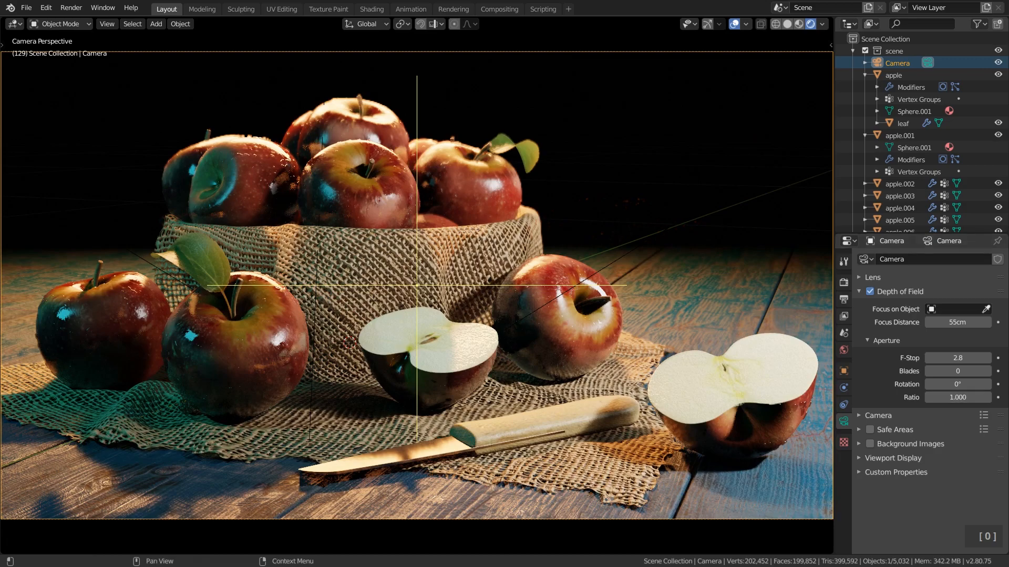
mouse_move(967, 322)
left_mouse_down()
mouse_move(944, 322)
mouse_move(962, 322)
left_mouse_up()
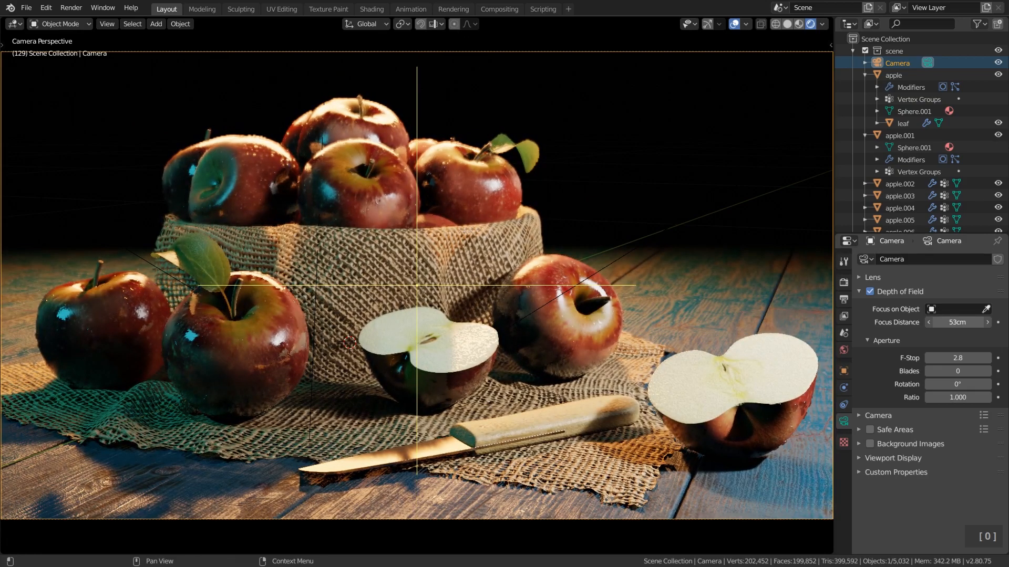
left_click_drag(962, 322, 966, 322)
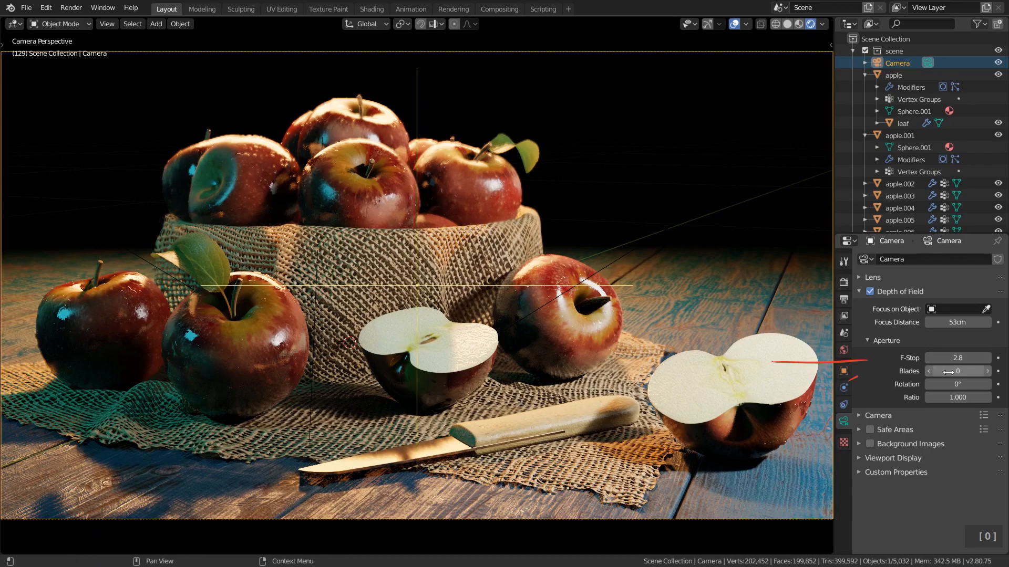
Lower the camera's aperture F-Stop to 0.1 and hide the viewport overlays
left_click_drag(964, 358, 936, 358)
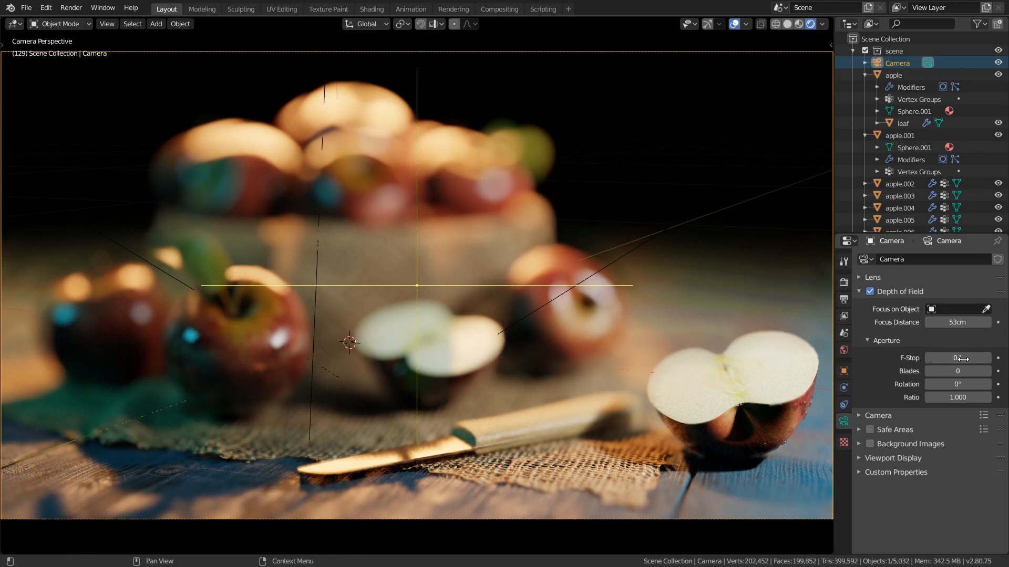
left_click(734, 23)
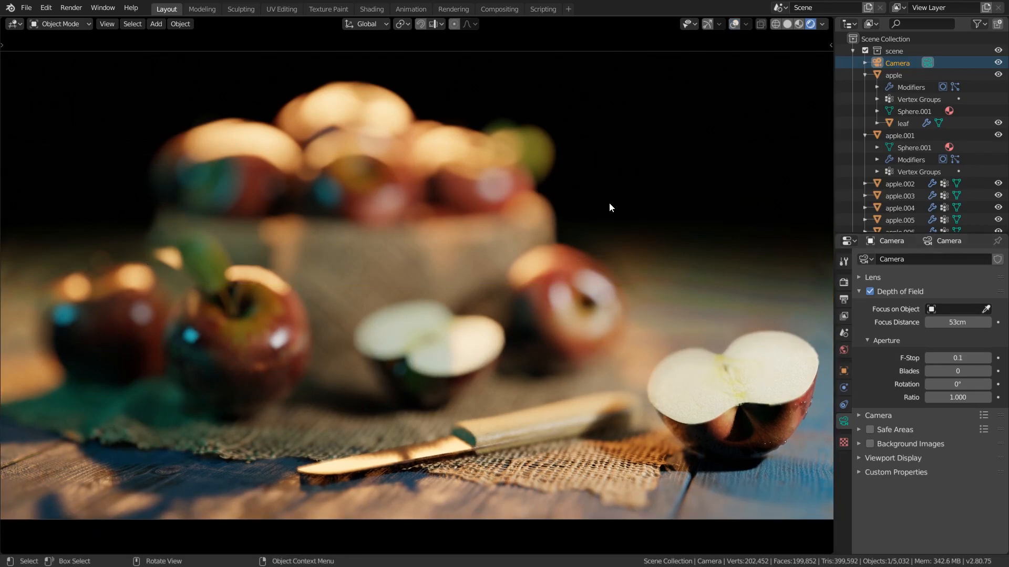
Try an aperture F-Stop of 1, and settle on an F-Stop of 2.8 with a focus distance of 49 cm
left_click(954, 358)
type("1")
key("Return")
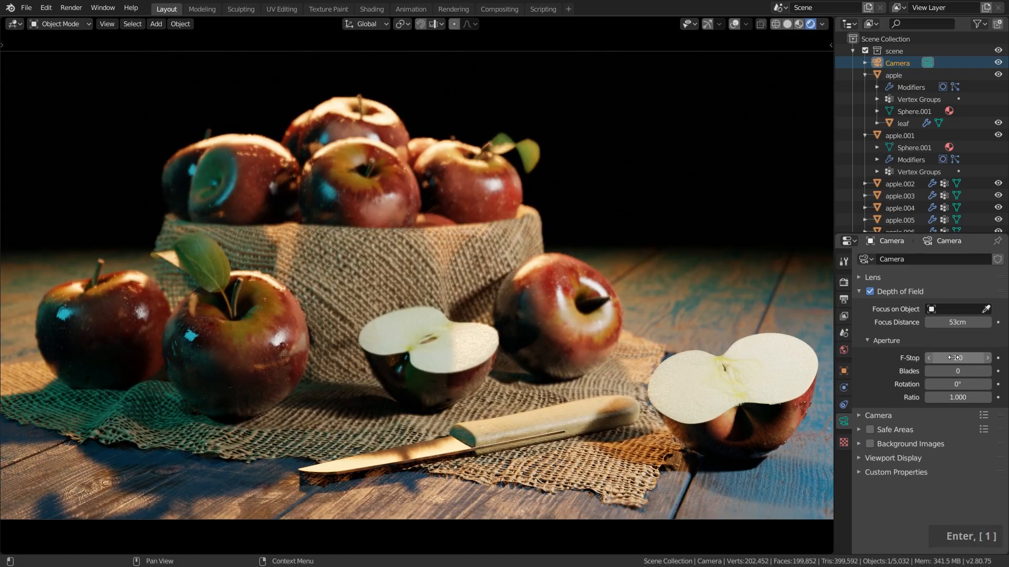
left_click_drag(953, 357, 953, 362)
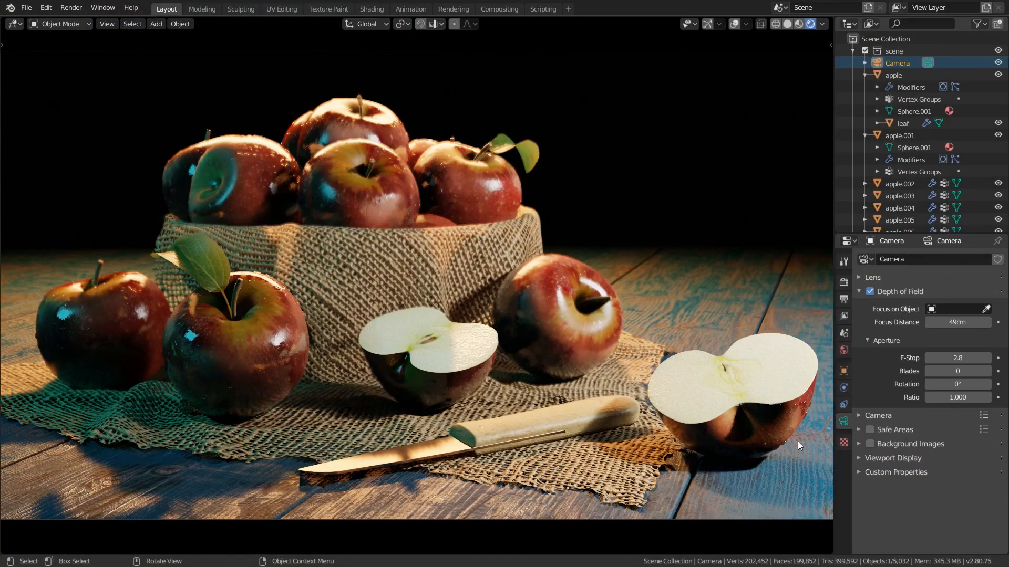
Open the Eevee sampling settings and check how the viewport image refines when the view is orbited and returned to the camera
left_click(843, 284)
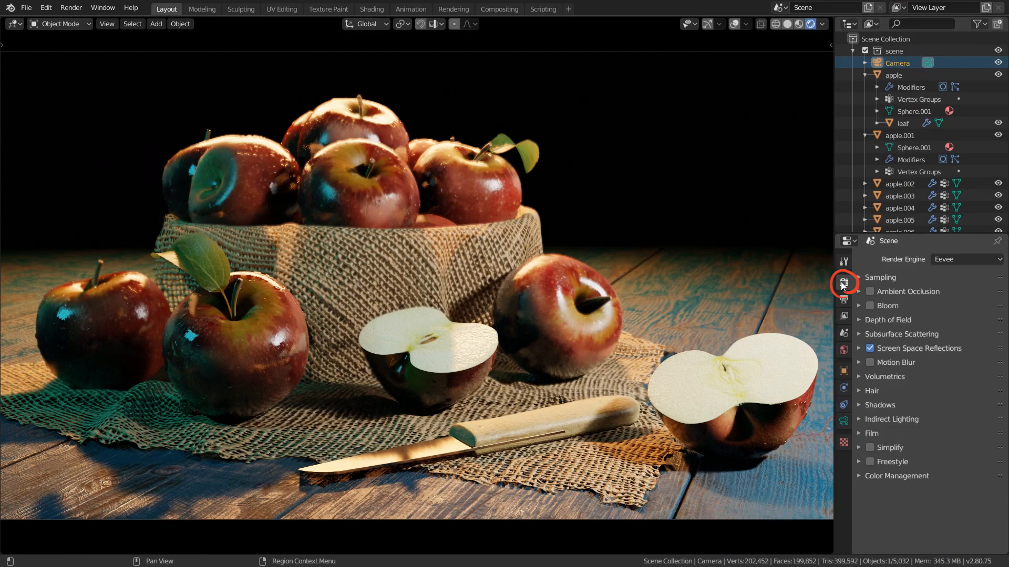
left_click(887, 277)
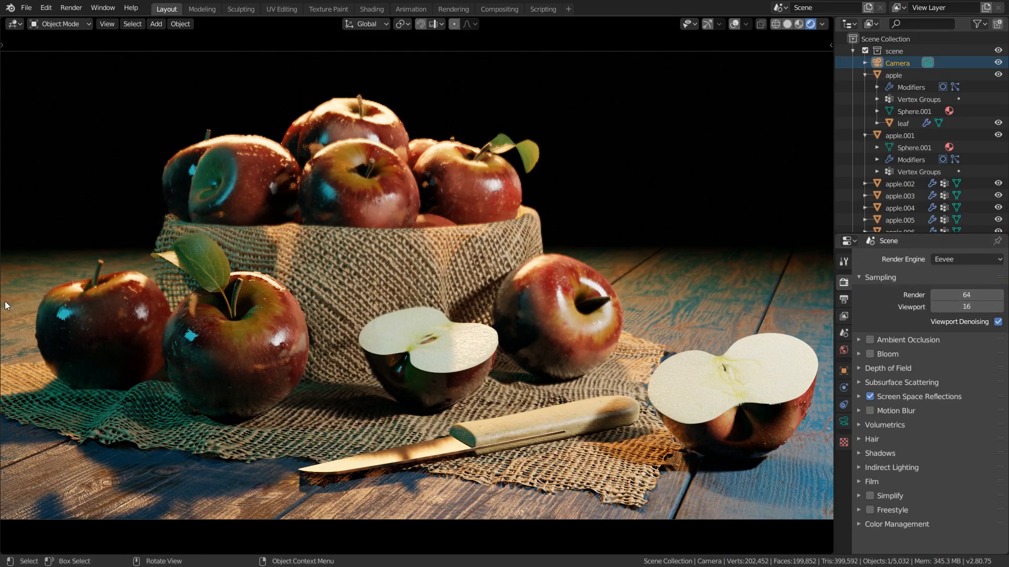
middle_click_drag(177, 200, 279, 260)
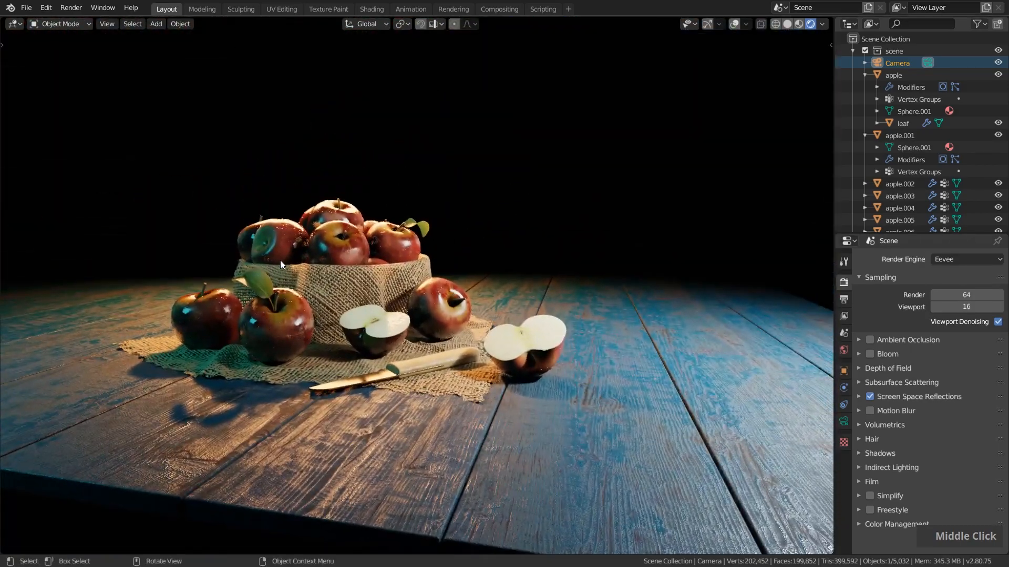
key("KP_0")
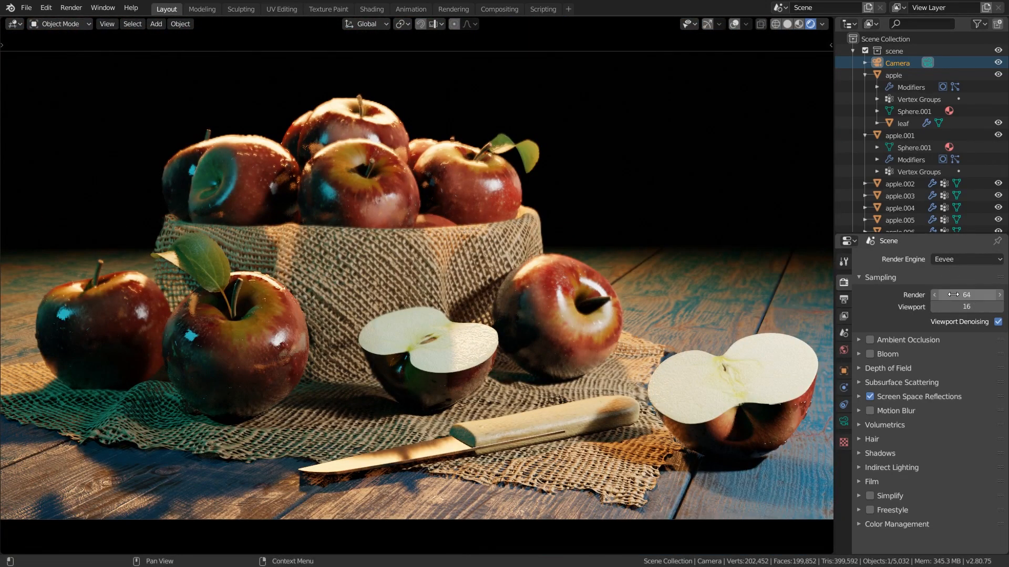
Examine the shadows and reflections on the apples, knife and cloth close up in the camera view to judge the sampling quality
scroll(560, 351, "up", 4)
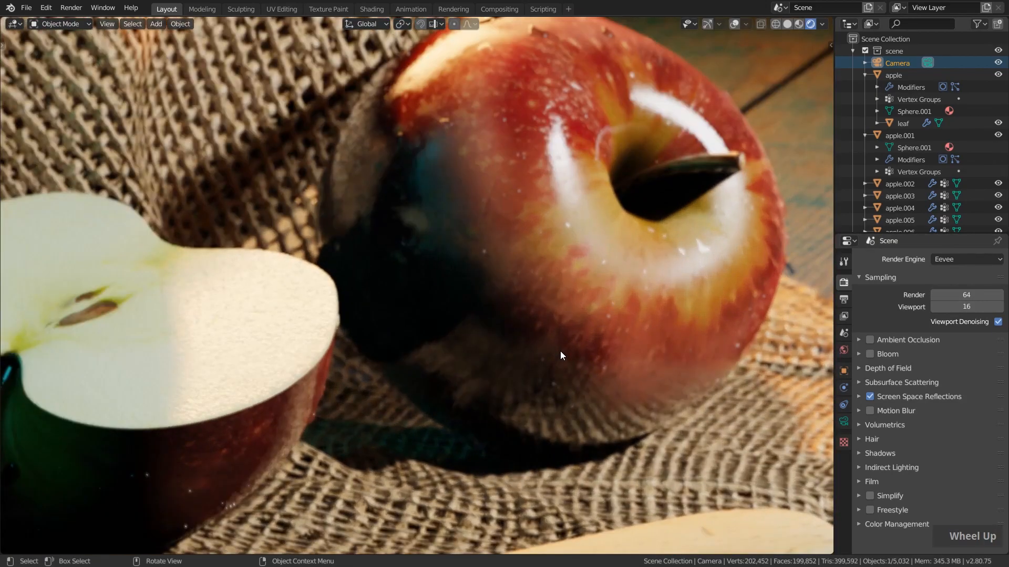
scroll(554, 363, "down", 2)
middle_click_drag(648, 383, 514, 205, "shift")
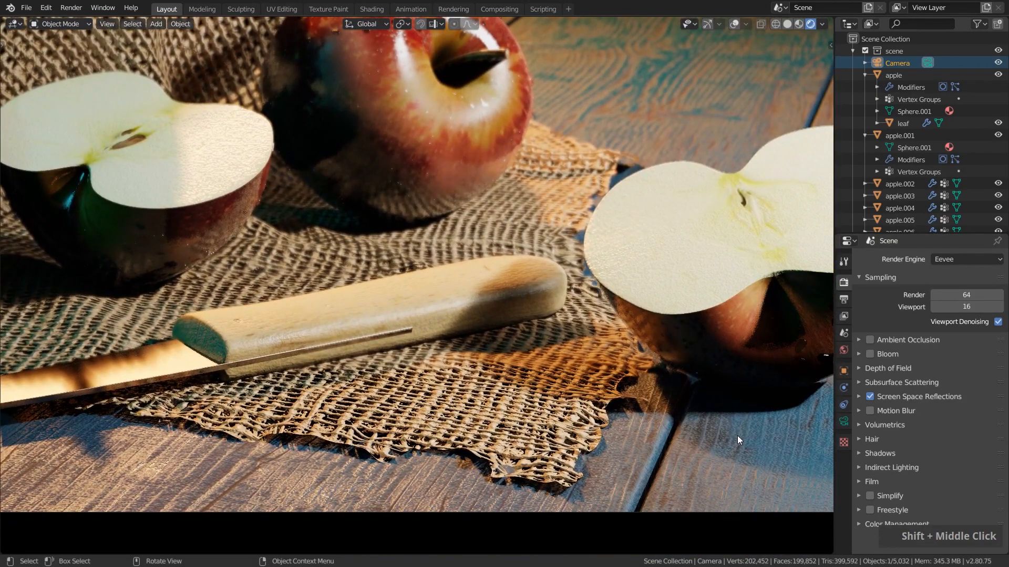
scroll(748, 355, "up", 3)
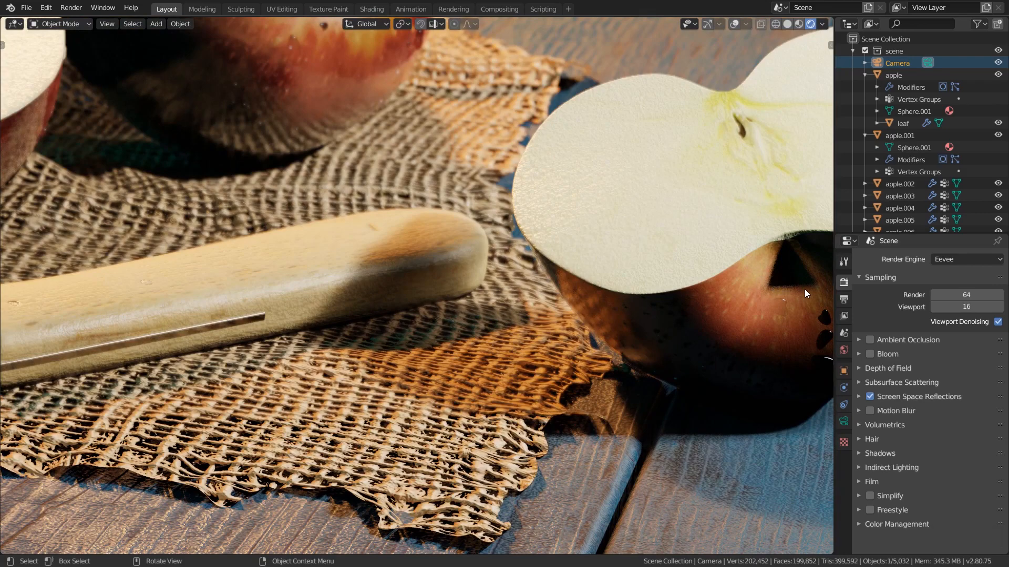
scroll(777, 287, "up", 2)
scroll(777, 288, "down", 4)
scroll(776, 288, "up", 3)
scroll(777, 288, "up", 2)
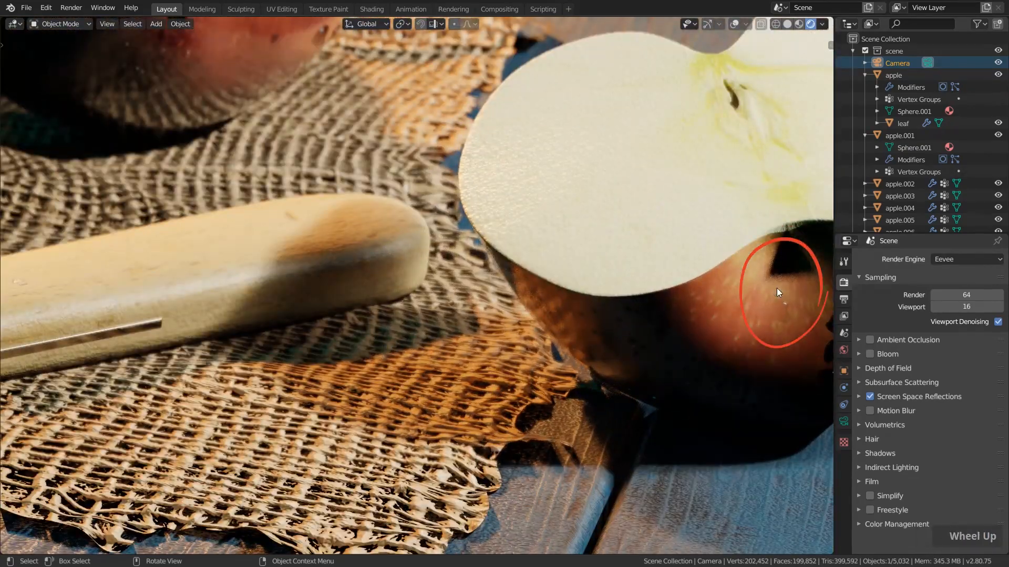
scroll(788, 274, "down", 3)
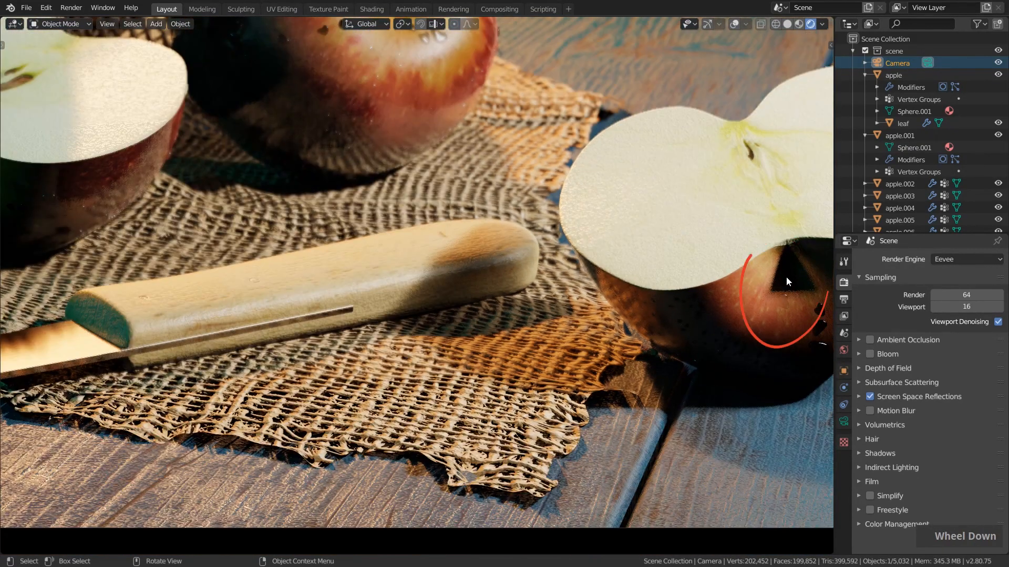
Try 64 viewport samples on a close-up of the knife and cut apple, and set the viewport samples back to 16
scroll(787, 279, "up", 2)
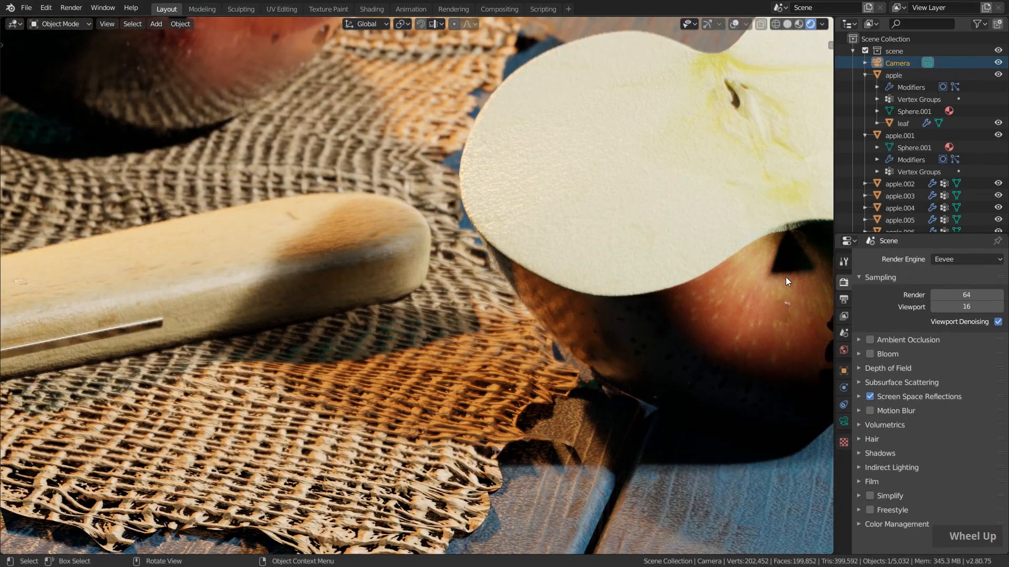
scroll(787, 278, "down", 1)
scroll(786, 276, "down", 2)
left_click(950, 307)
type("64")
key("Return")
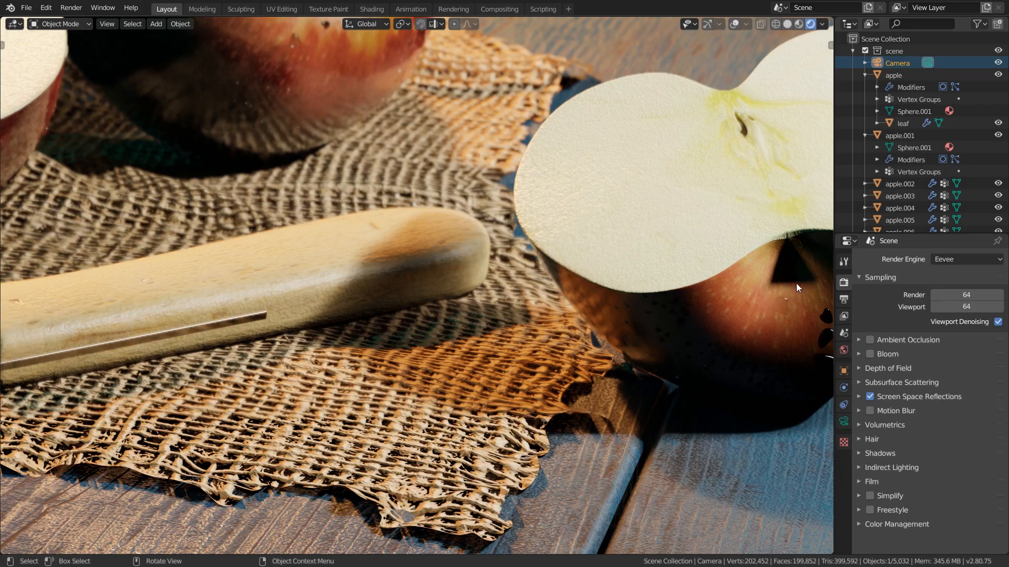
left_click(964, 305)
type("16")
key("Return")
Show more of the still life and enable Ambient Occlusion with its settings expanded
scroll(525, 289, "down", 3)
scroll(524, 288, "down", 1)
middle_click_drag(265, 218, 468, 317, "shift")
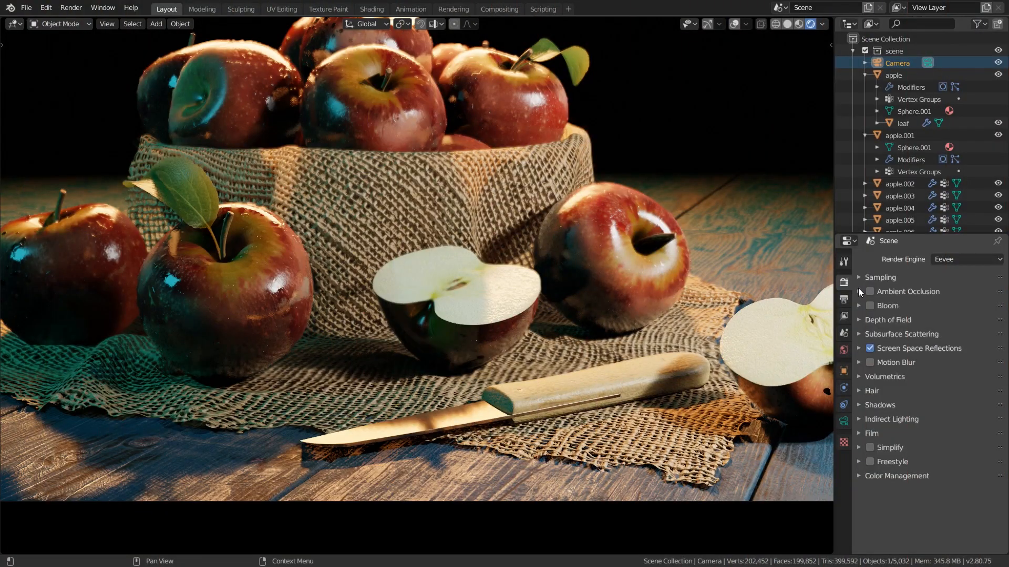
double_click(872, 292)
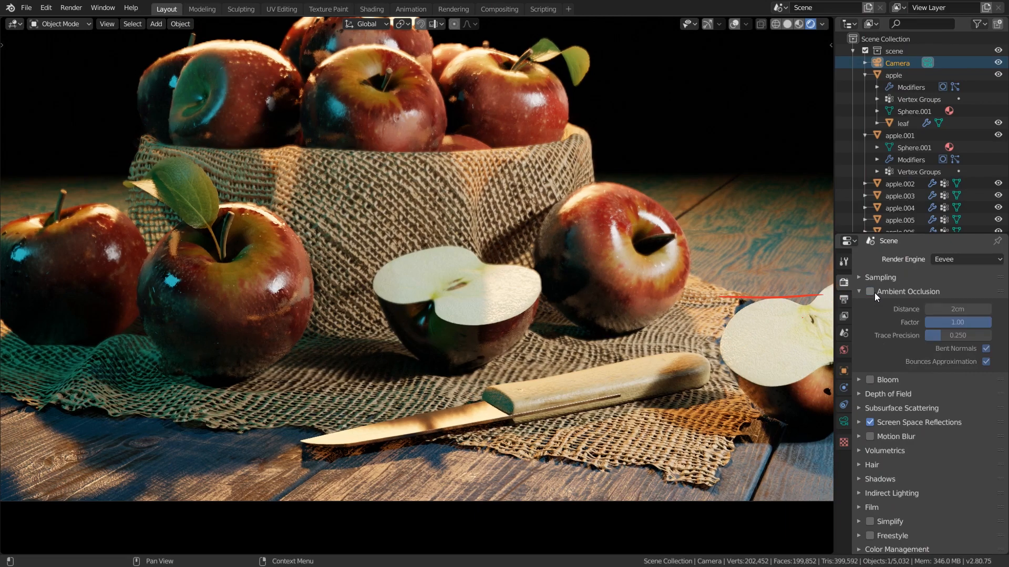
left_click(874, 292)
left_click(874, 292)
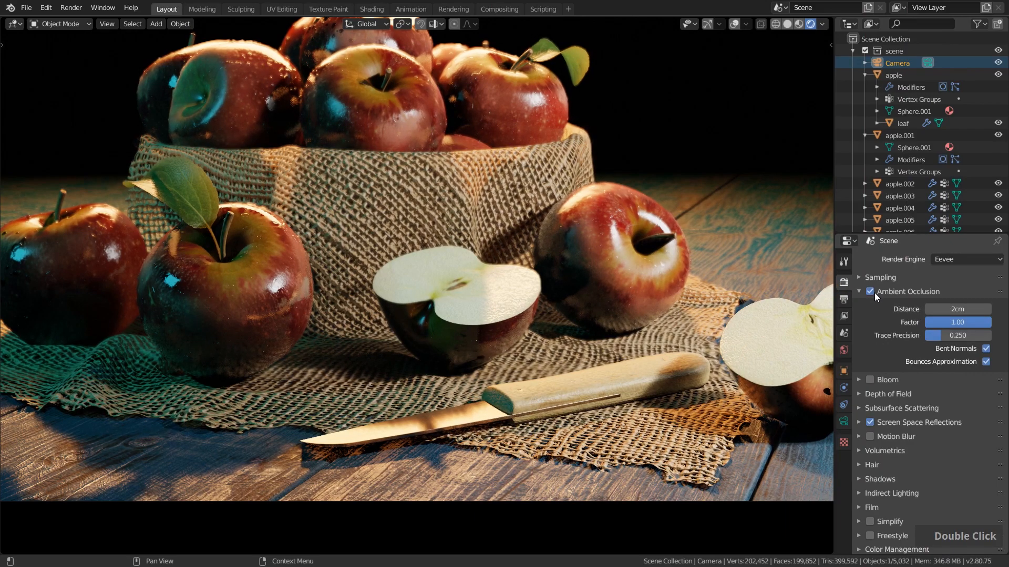
Compare the contact shadows under the apples and knife with Ambient Occlusion off and on in LookDev shading
left_click(798, 24)
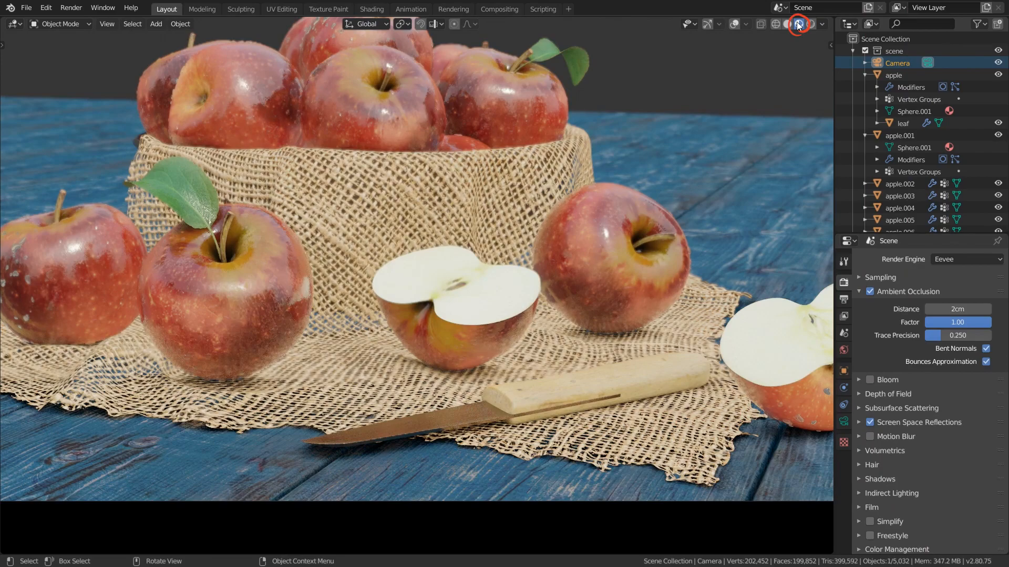
left_click(869, 292)
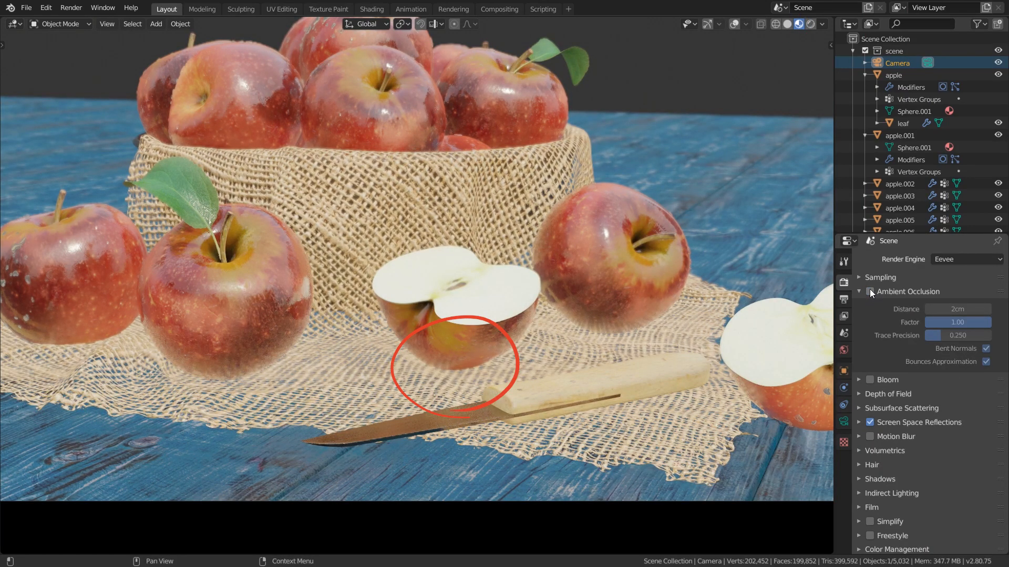
left_click(870, 292)
scroll(628, 350, "up", 5)
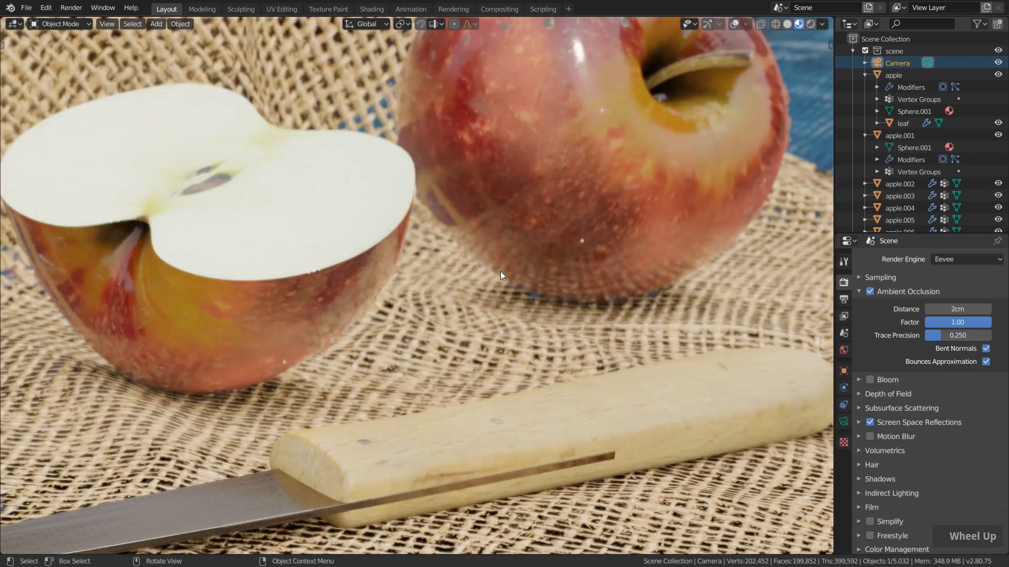
scroll(658, 276, "down", 5)
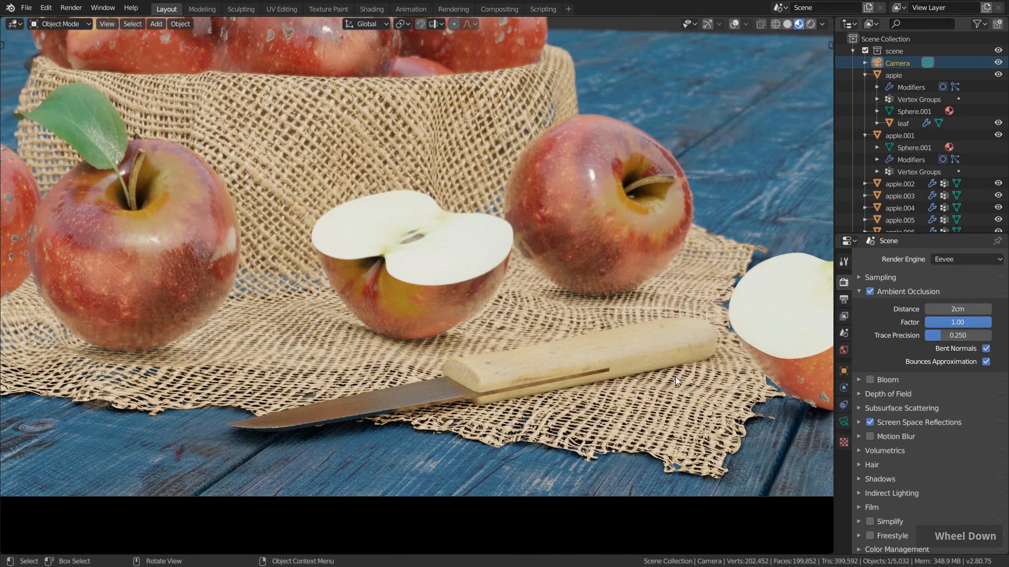
scroll(760, 390, "down", 4)
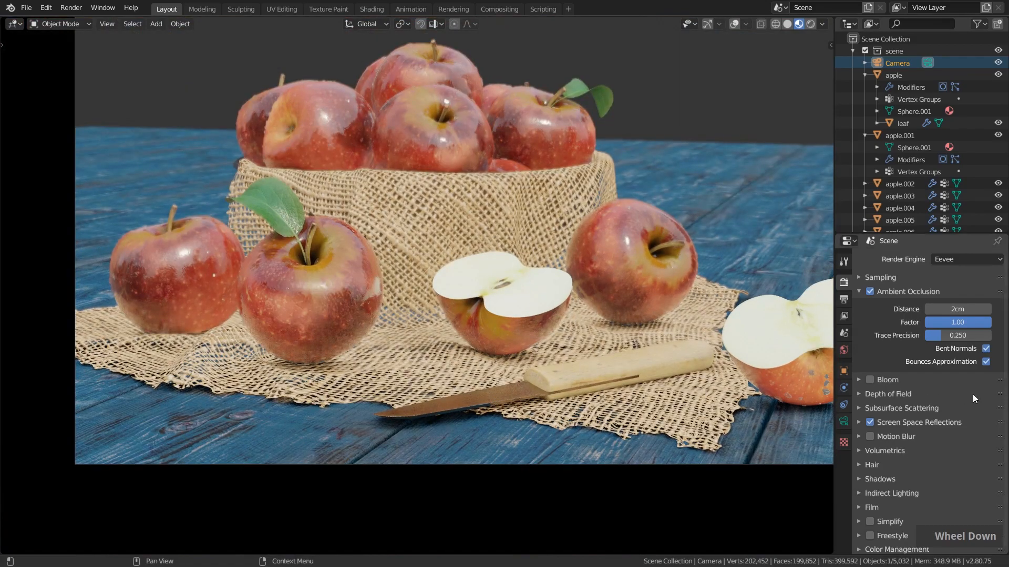
Set the Ambient Occlusion distance to 5 cm and return the viewport to rendered shading
left_click_drag(958, 309, 995, 309)
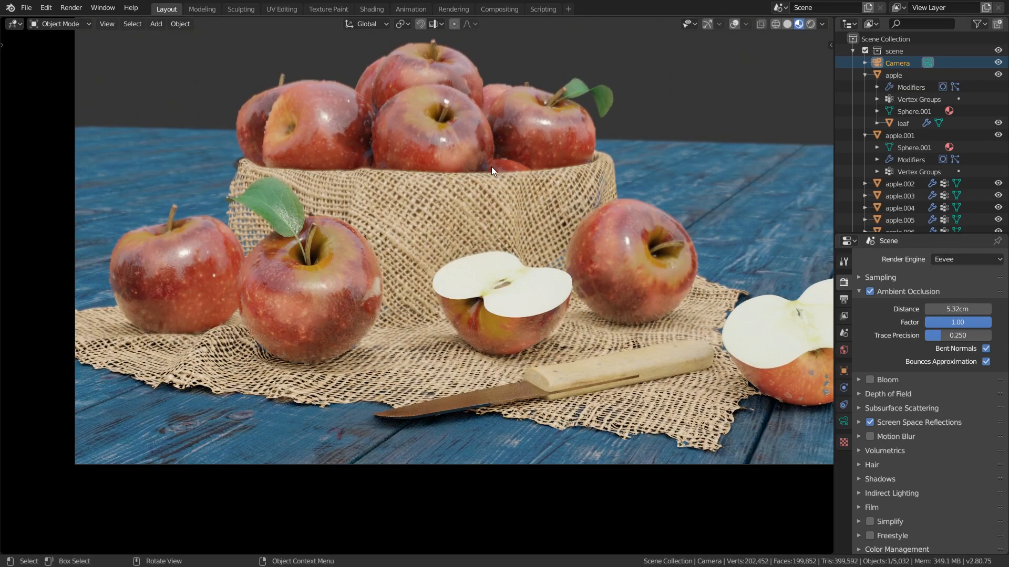
left_click_drag(958, 309, 934, 339)
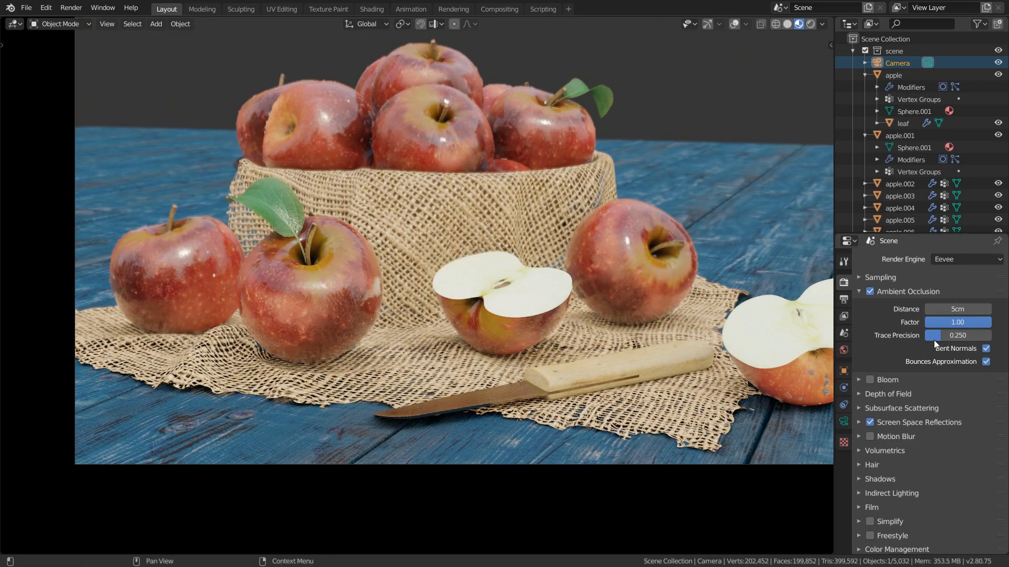
left_click(810, 24)
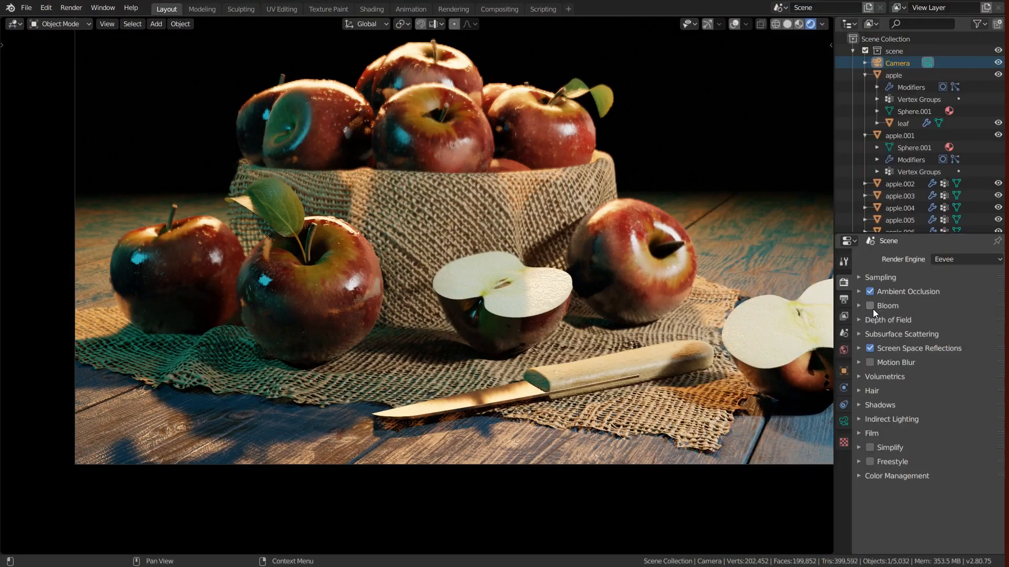
Enable Bloom and check the glow across the whole camera frame
left_click(869, 307)
scroll(611, 244, "down", 1)
scroll(611, 245, "down", 1)
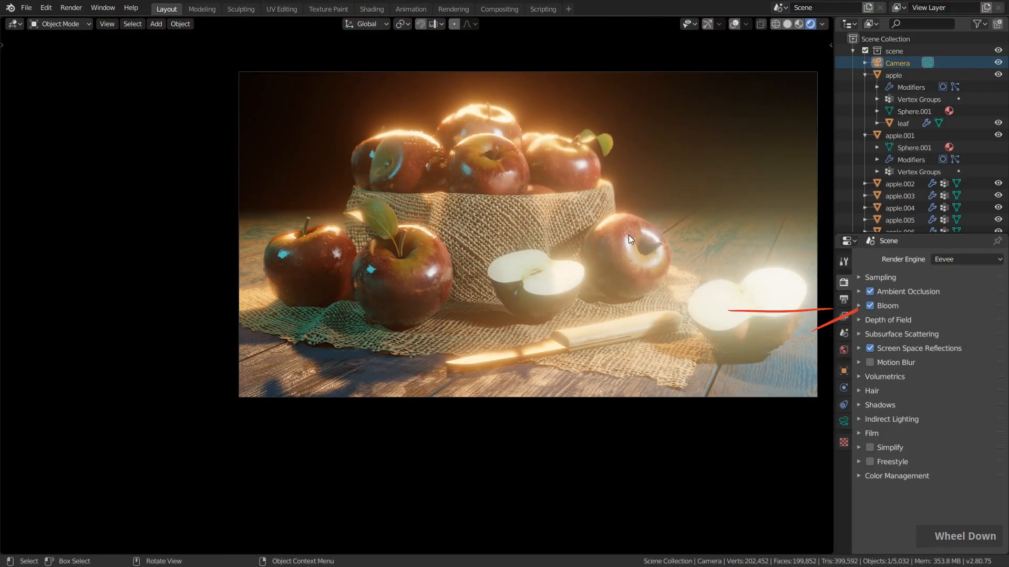
middle_click_drag(628, 235, 597, 256, "shift")
scroll(588, 239, "up", 1)
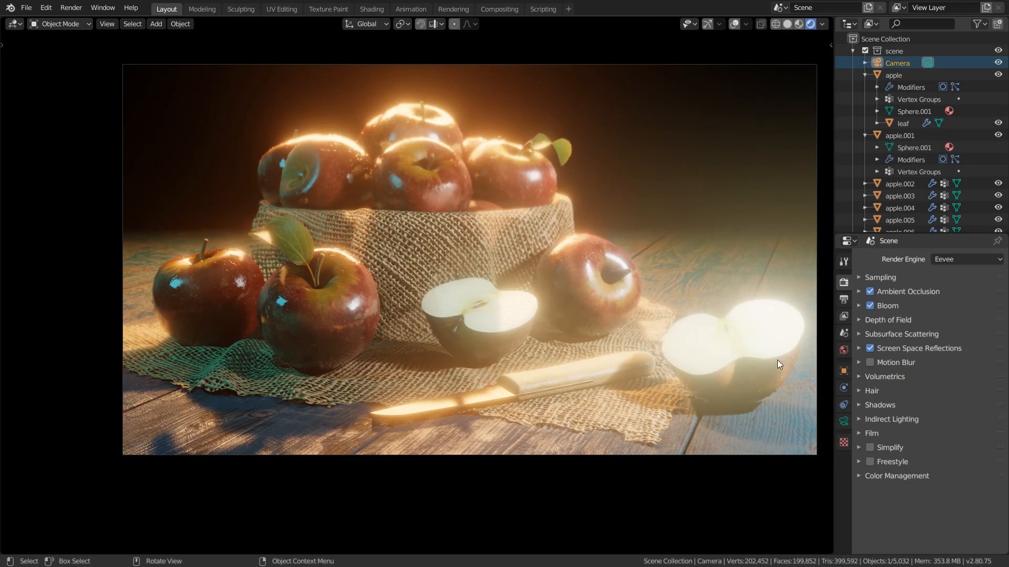
Set the Bloom threshold to 6.924, the radius to 3.477 and the intensity to 0.482
left_click(891, 305)
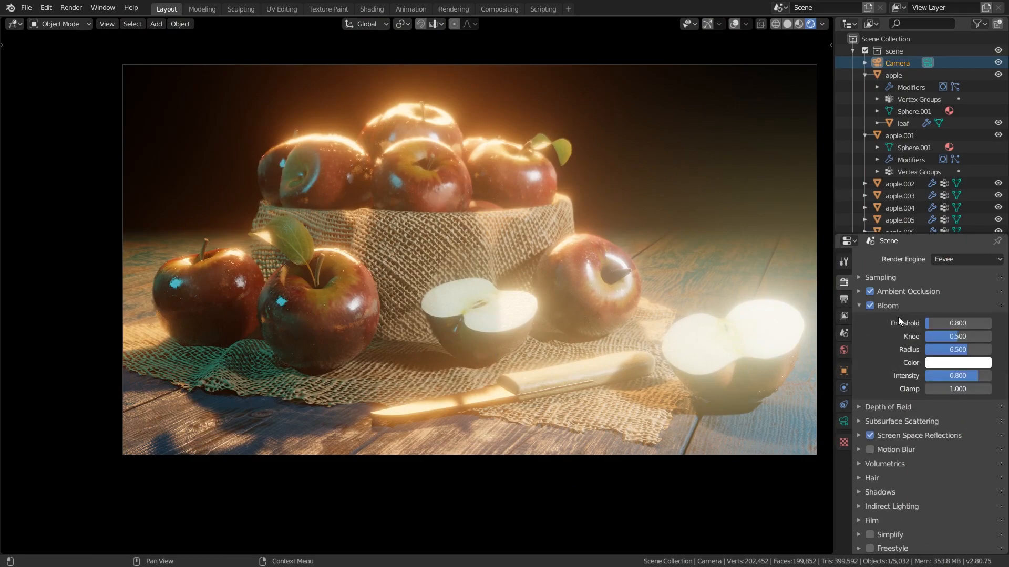
left_click_drag(929, 323, 993, 323)
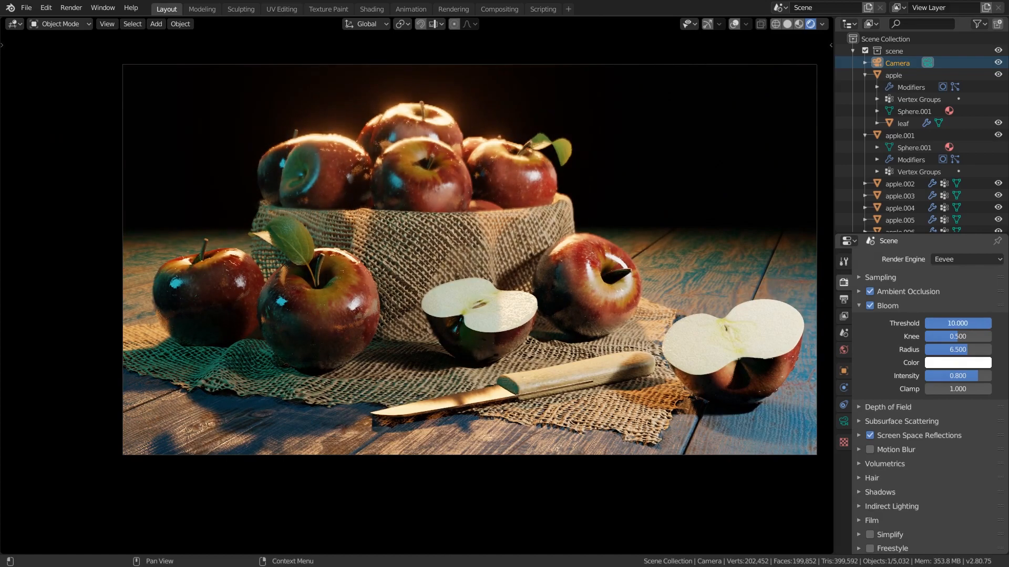
left_click_drag(992, 323, 948, 349)
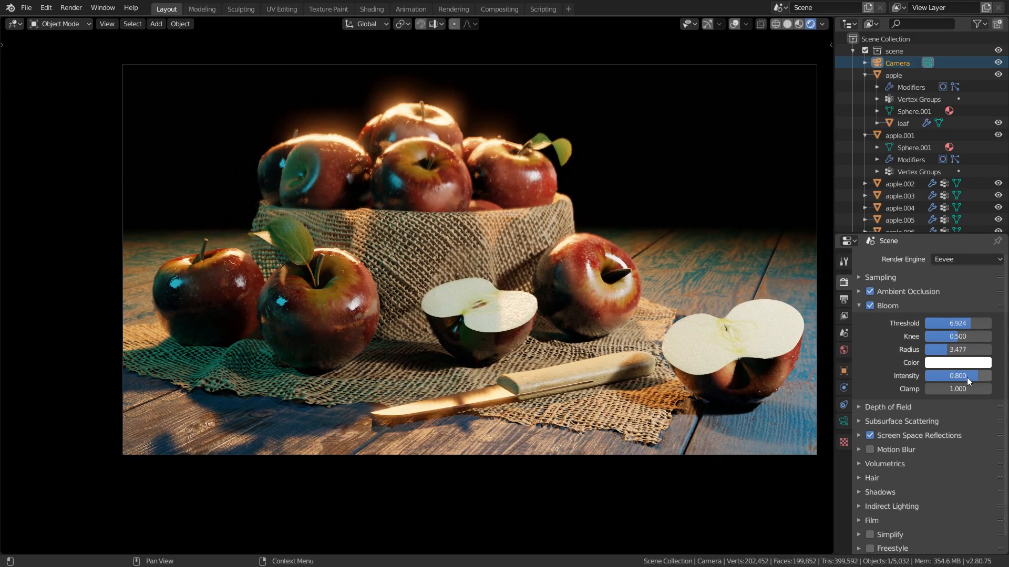
left_click_drag(968, 378, 946, 378)
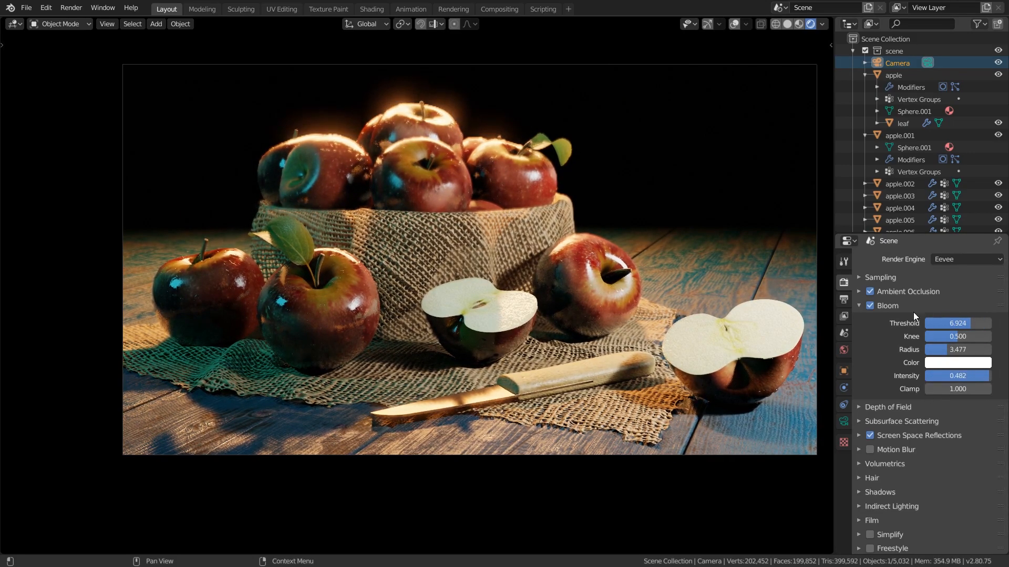
left_click(887, 306)
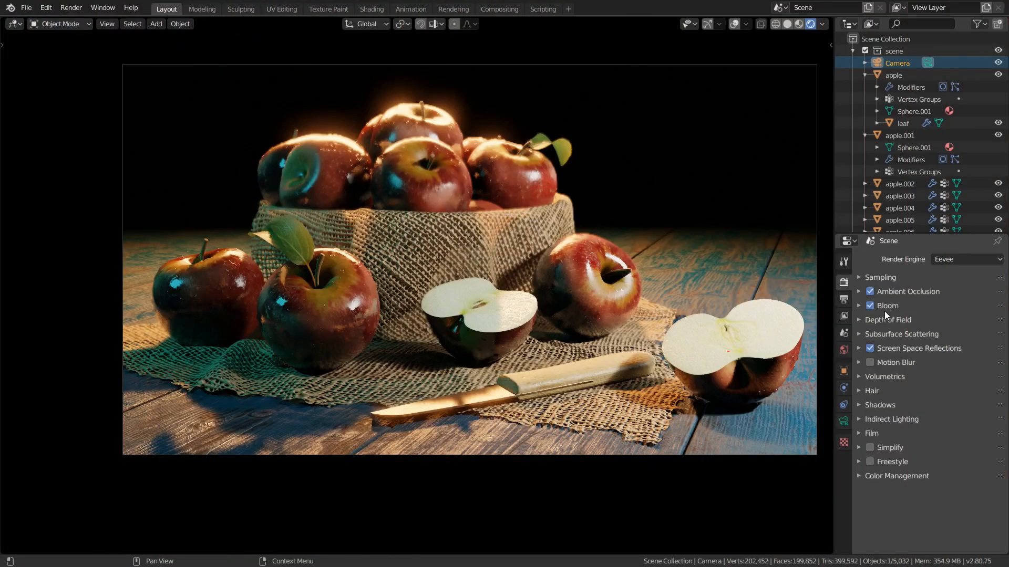
Compare the water drops and apple skins close up with Screen Space Reflections turned off and back on
left_click(884, 348)
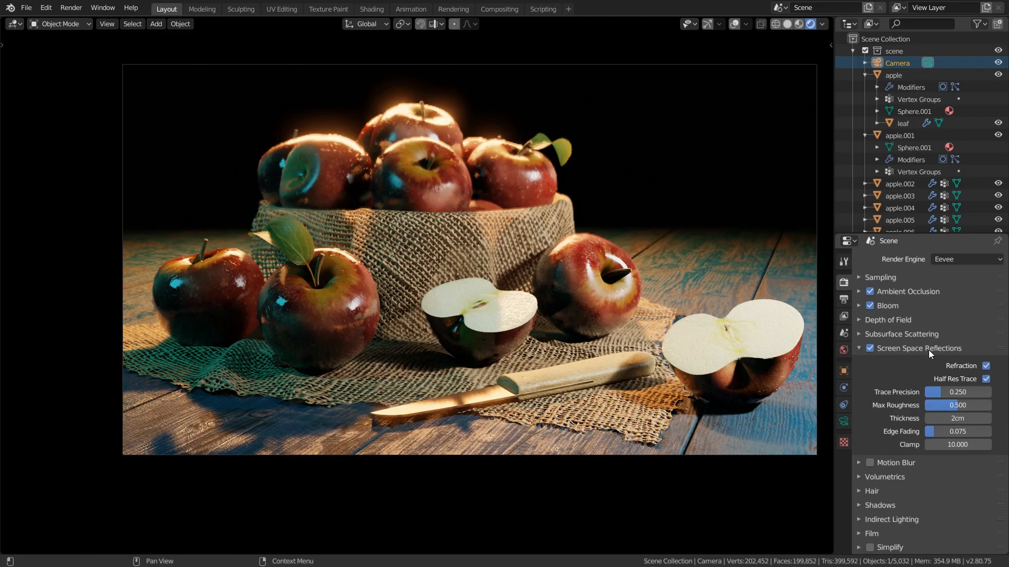
left_click(869, 349)
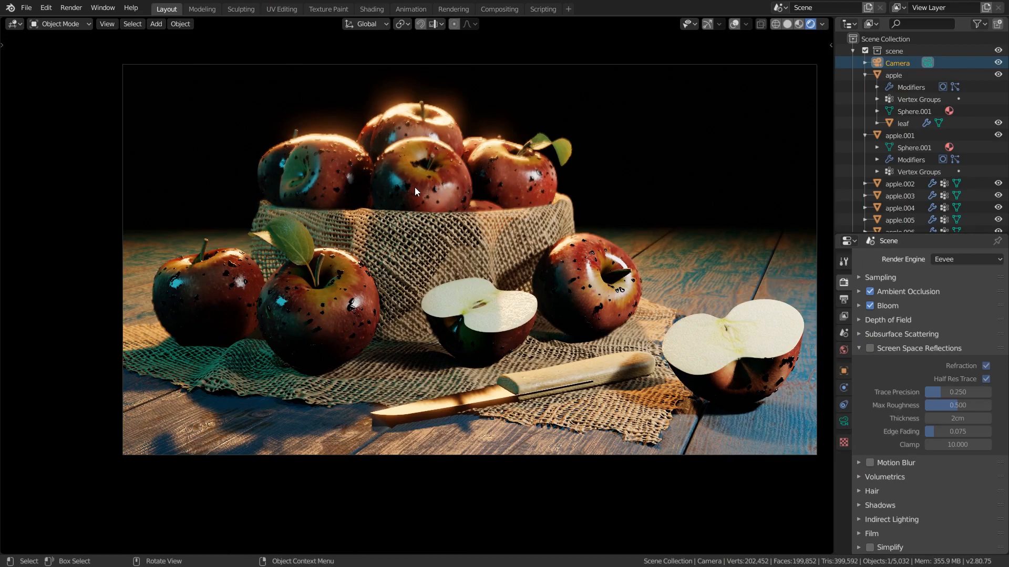
scroll(414, 187, "up", 6)
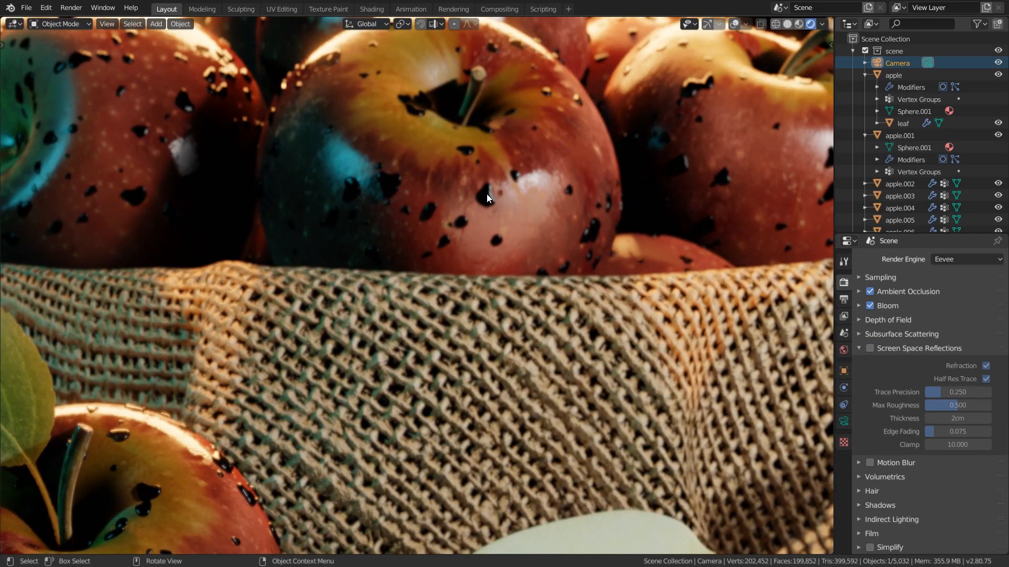
scroll(486, 194, "up", 4)
middle_click_drag(341, 355, 411, 308, "shift")
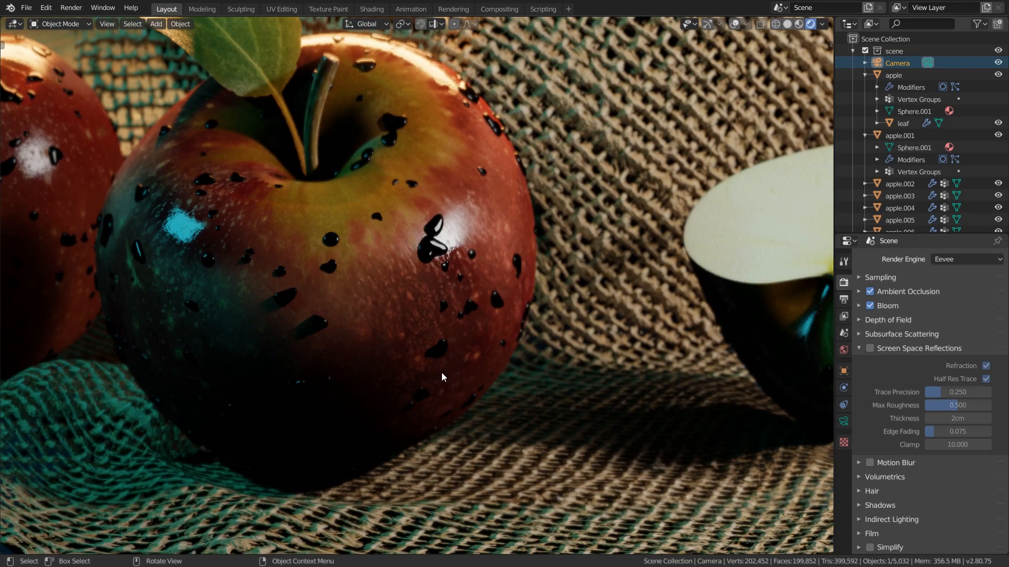
left_click(875, 347)
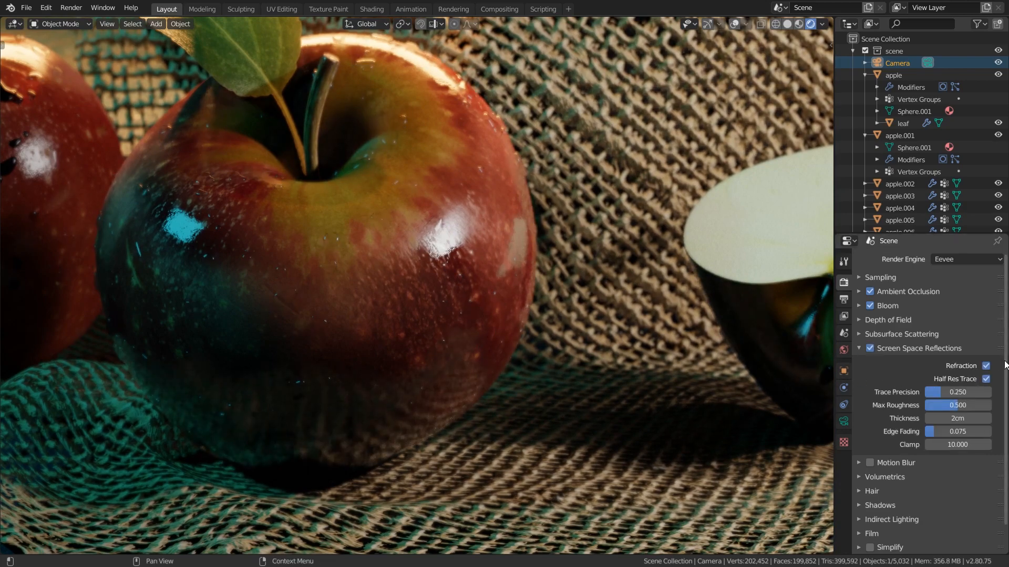
Toggle Refraction off and on under Screen Space Reflections and examine the front apple up close
left_click(987, 366)
left_click(987, 365)
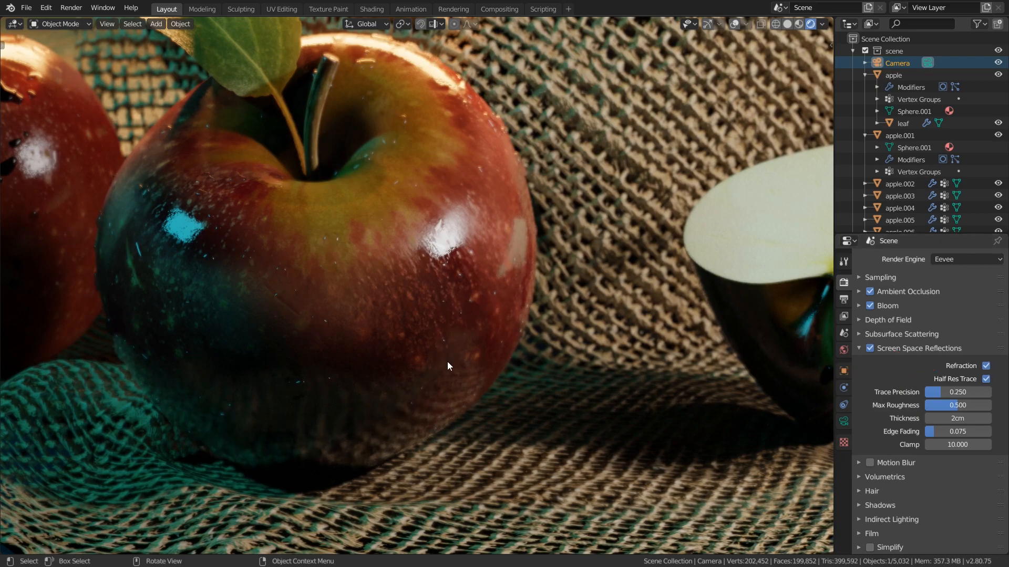
scroll(446, 381, "up", 2)
scroll(498, 325, "down", 2)
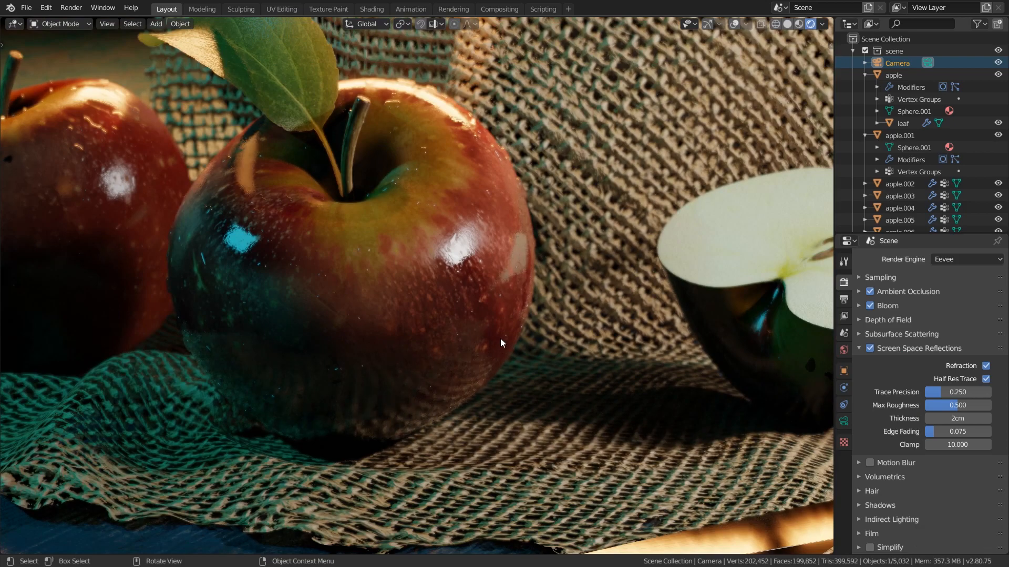
Turn off Half Res Trace for Screen Space Reflections and check the result on the apples
left_click(986, 380)
scroll(543, 281, "down", 2)
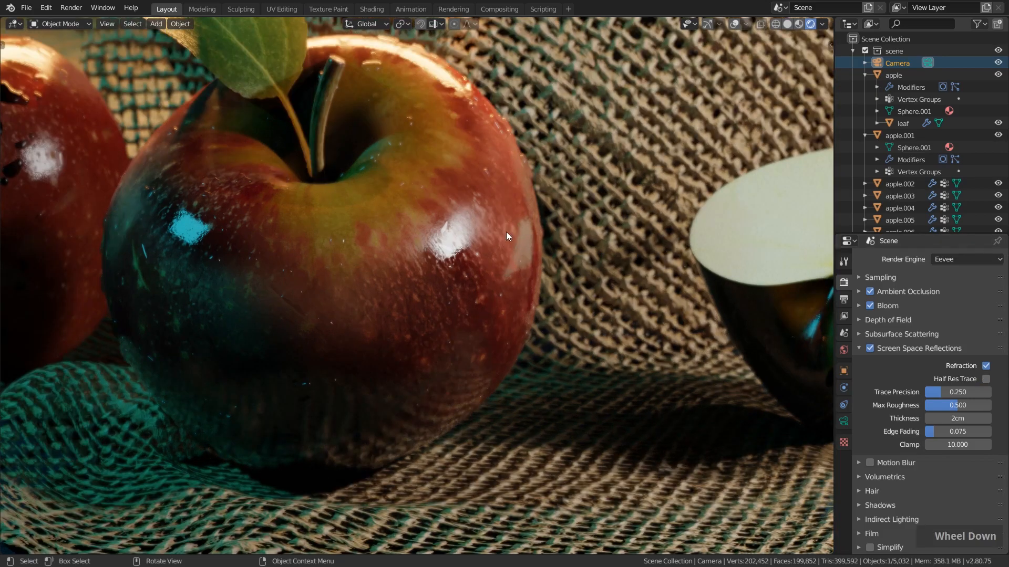
scroll(507, 247, "down", 3)
scroll(503, 250, "down", 2)
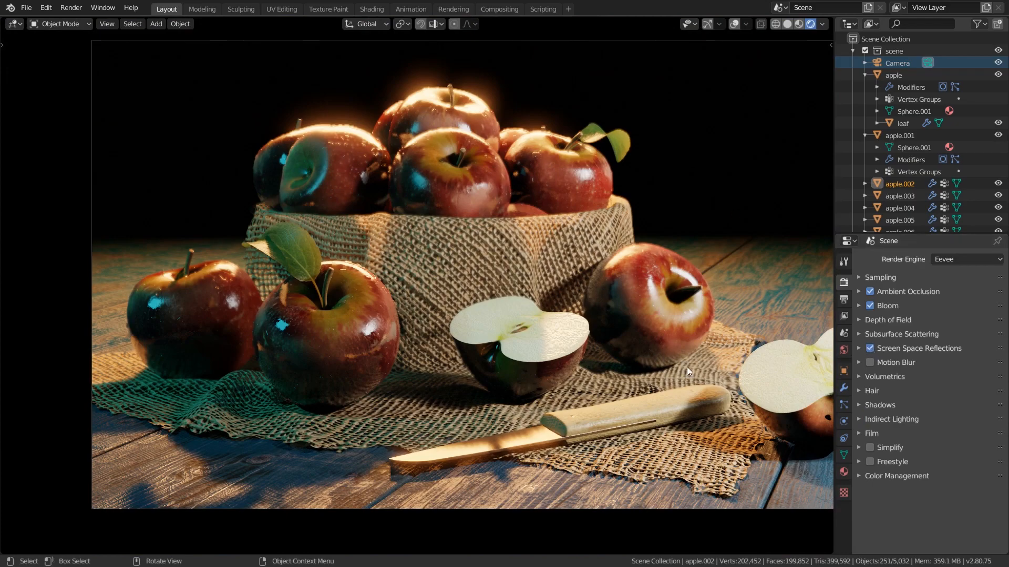
Check the render's Refraction option and the Screen Space Refraction setting in the apple material and the water material of drop.002
left_click(904, 347)
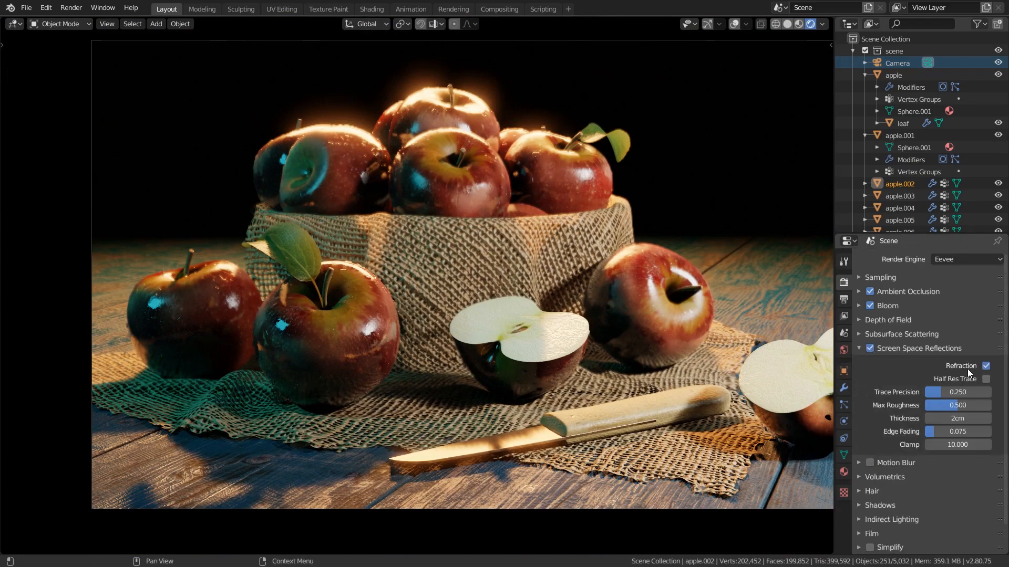
left_click(933, 348)
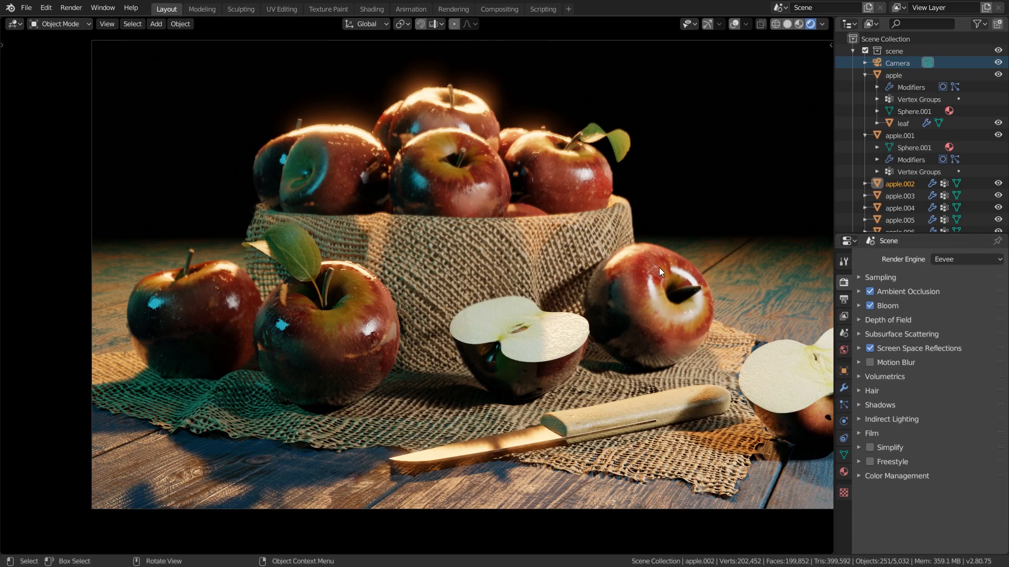
left_click(844, 472)
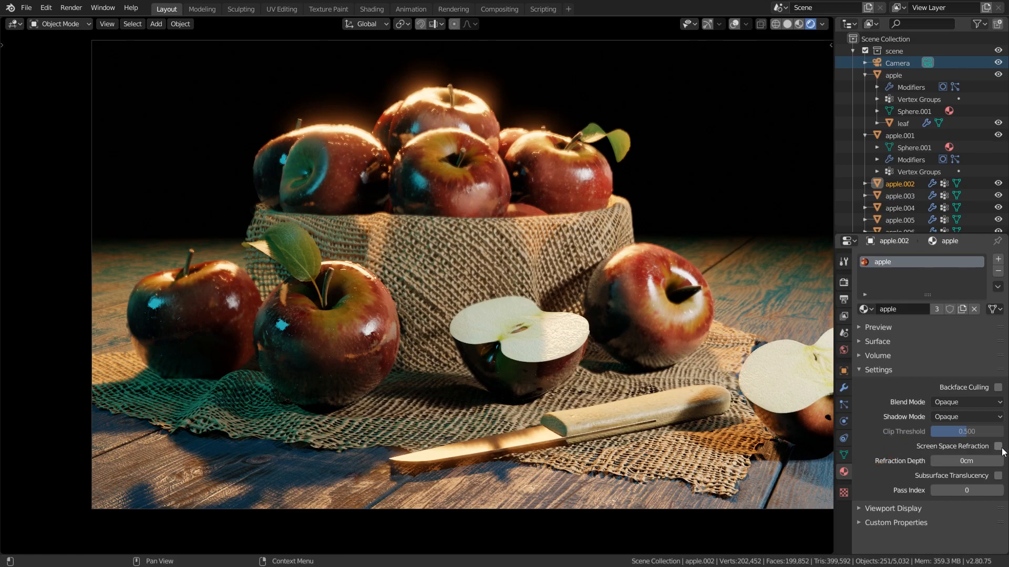
scroll(891, 181, "down", 15)
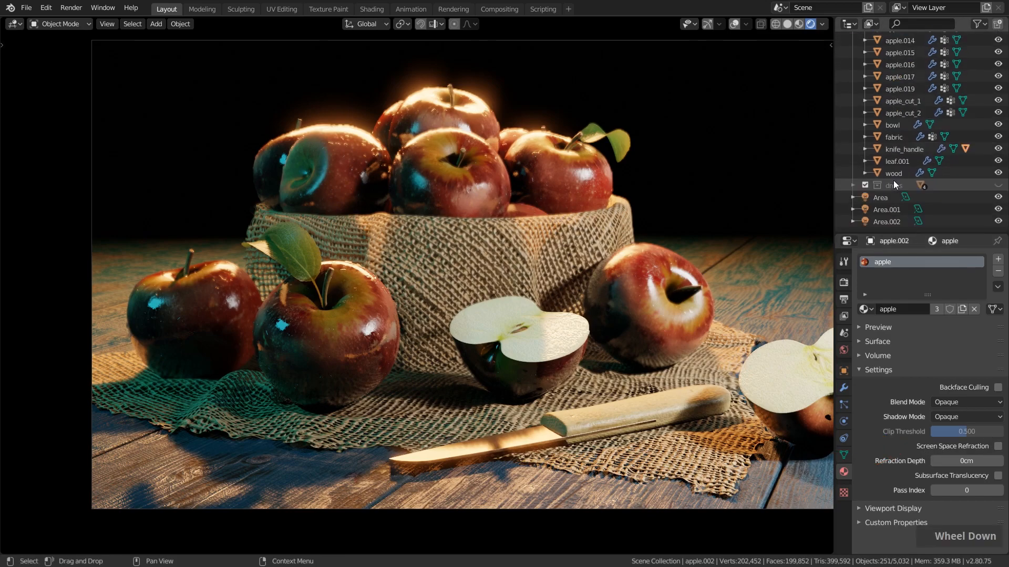
left_click(891, 171)
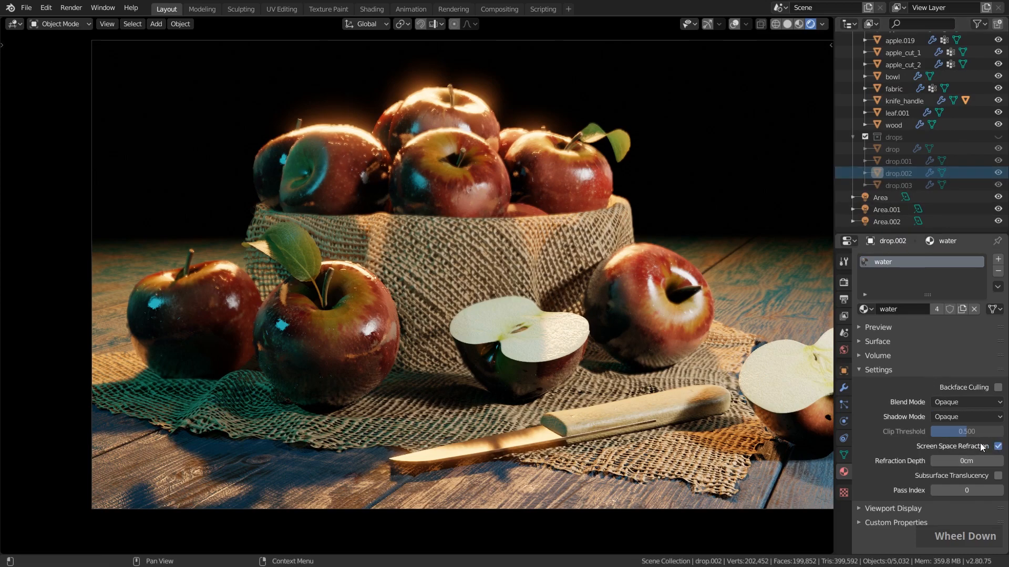
scroll(865, 166, "up", 10)
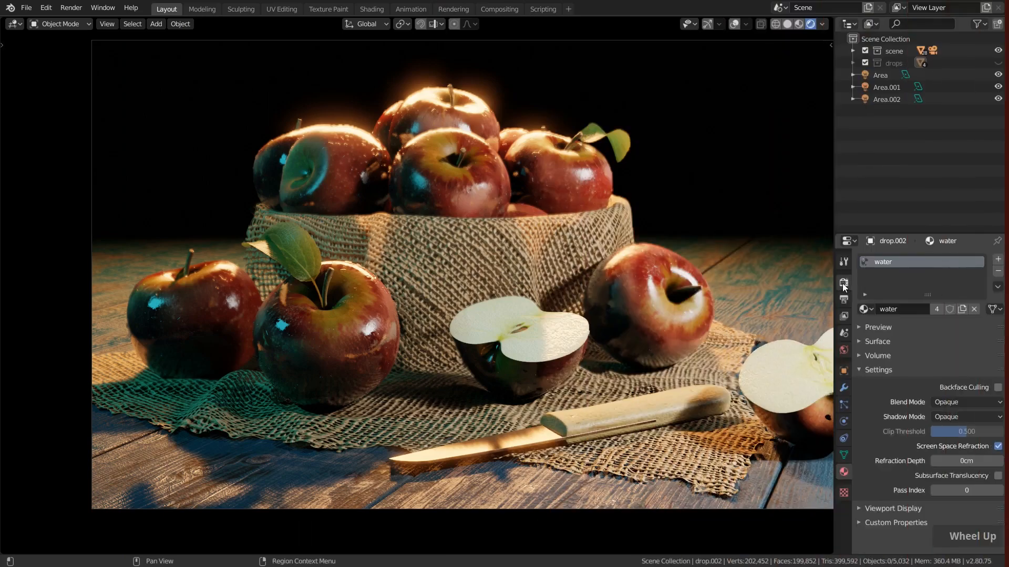
Set the Eevee shadow method to VSM and the shadow cube size to 1024px
left_click(843, 282)
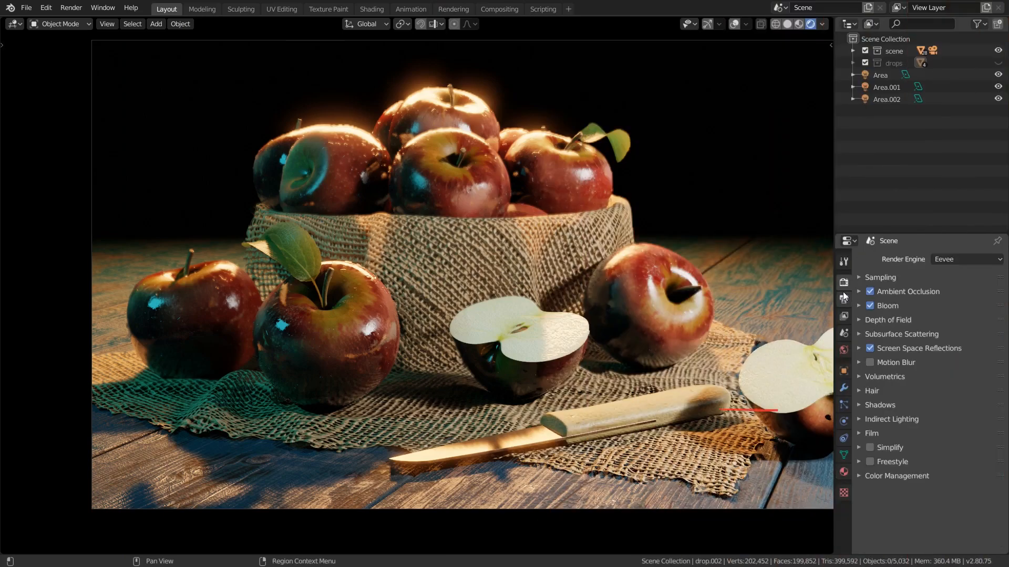
left_click(878, 405)
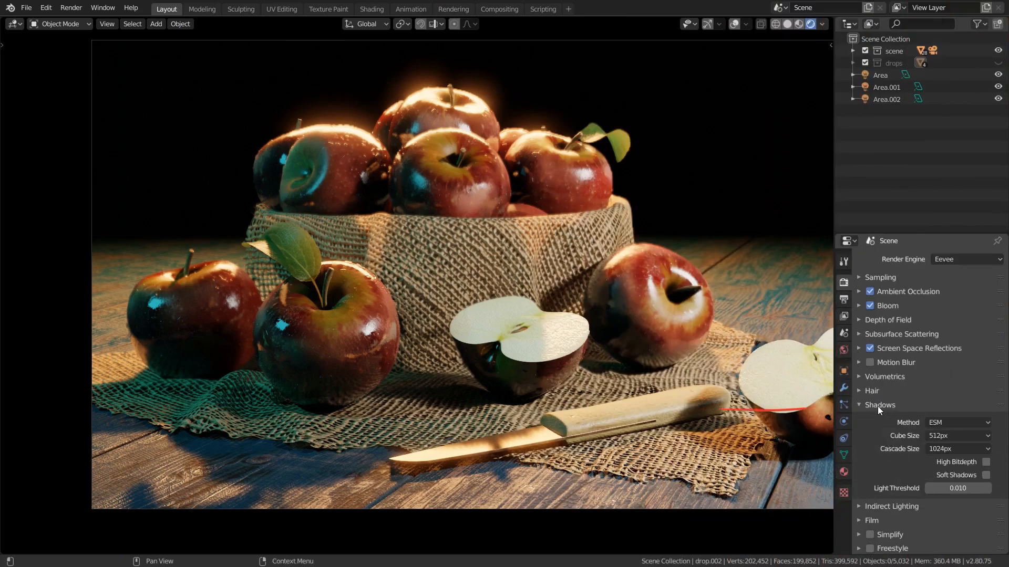
left_click(951, 421)
left_click(940, 446)
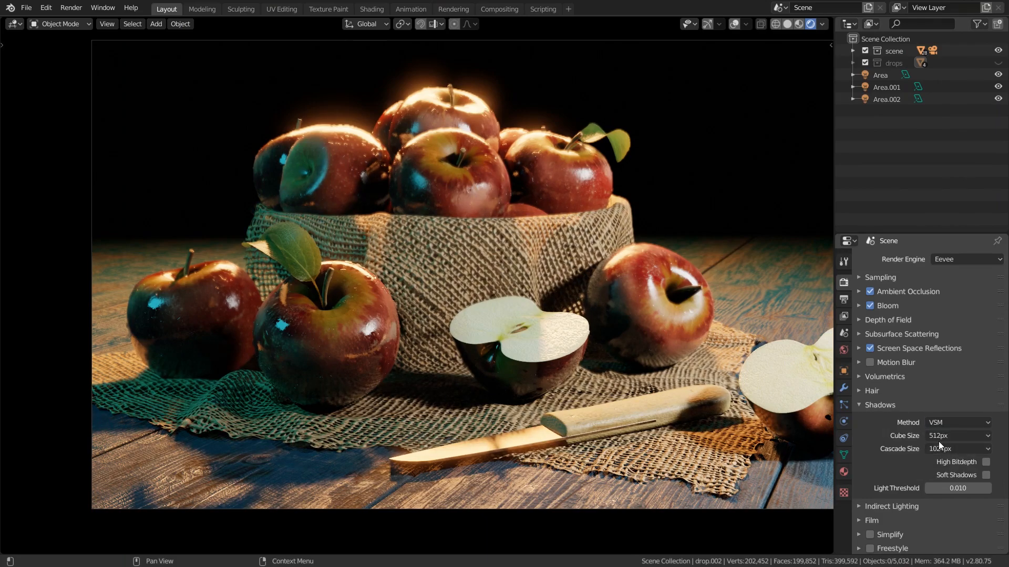
left_click(941, 439)
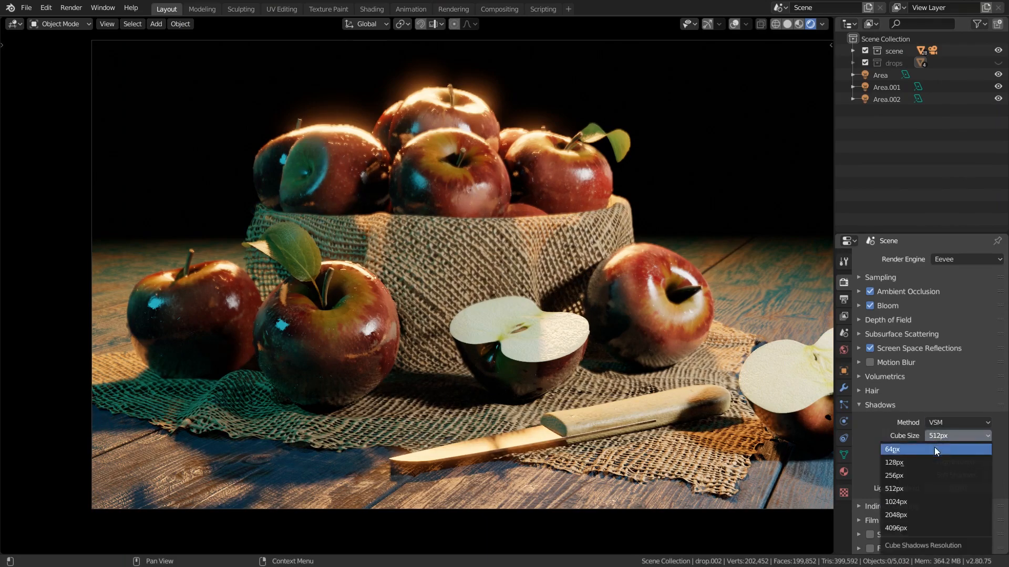
left_click(892, 502)
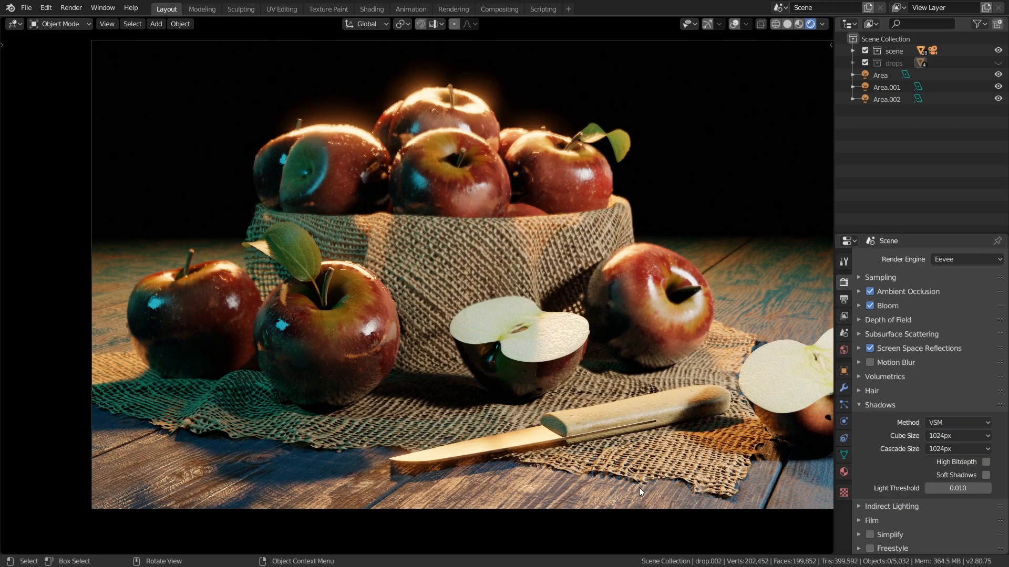
Turn on High Bitdepth and Soft Shadows for the render's shadows and inspect the shadows around the bowl
scroll(263, 231, "down", 1)
middle_click_drag(371, 150, 363, 228, "shift")
scroll(263, 231, "up", 3)
scroll(363, 228, "down", 1)
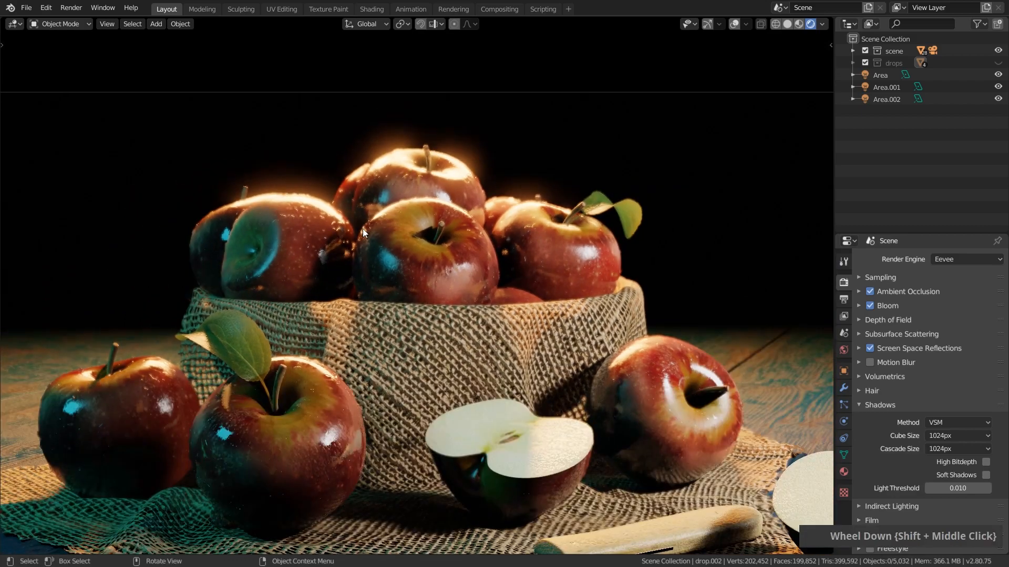
left_click(986, 462)
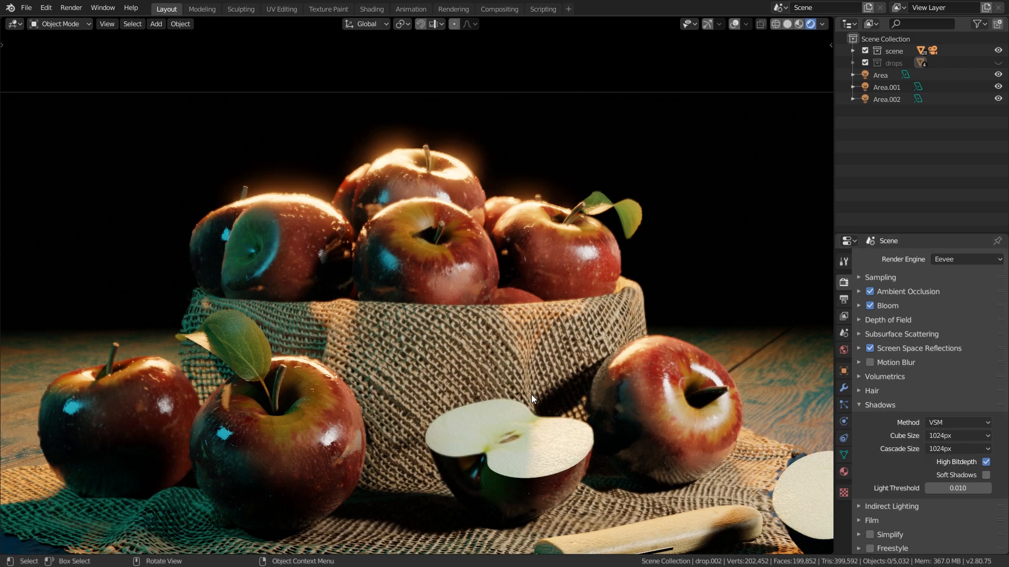
left_click(987, 475)
middle_click_drag(446, 273, 467, 286)
scroll(465, 288, "up", 3)
middle_click_drag(333, 311, 380, 305)
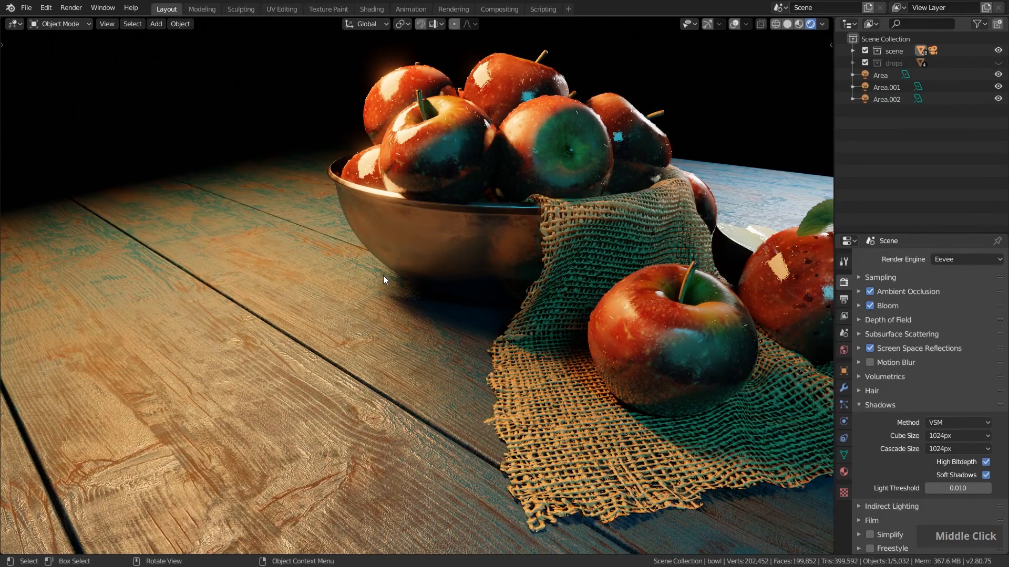
middle_click_drag(566, 372, 530, 395)
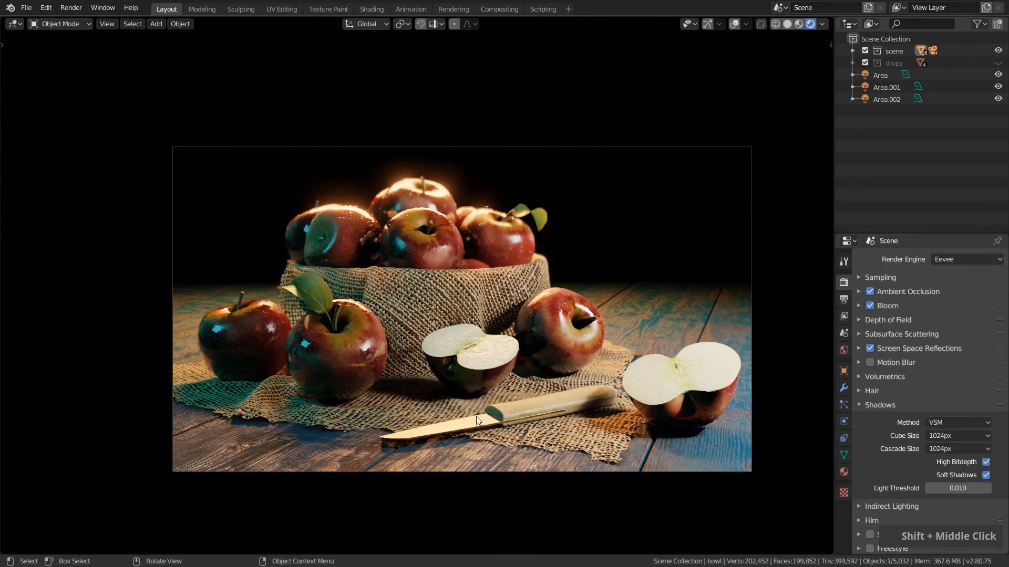
Compare the scene's shadows with Soft Shadows turned off and back on, and close the shadow settings
left_click(985, 475)
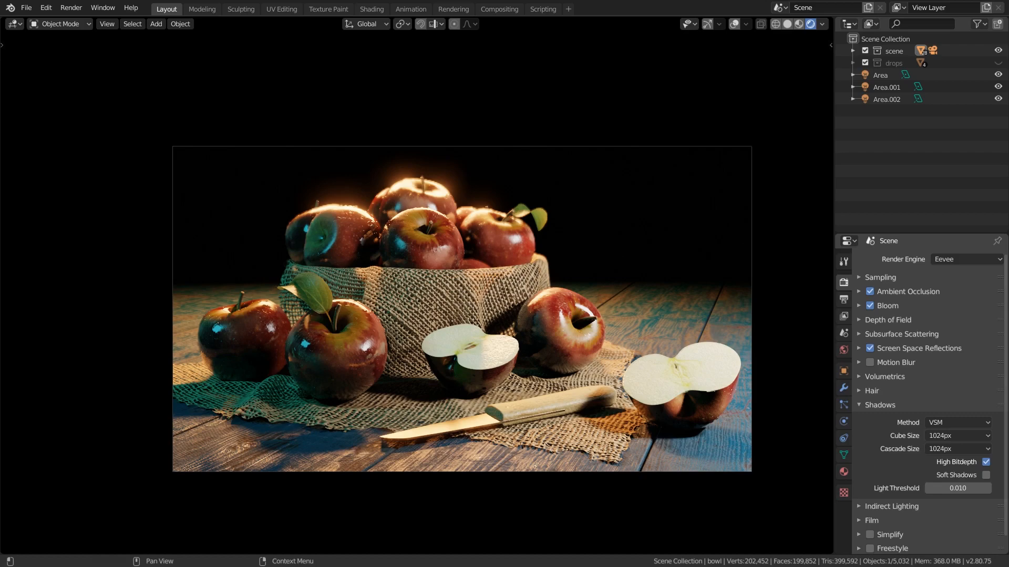
left_click(985, 475)
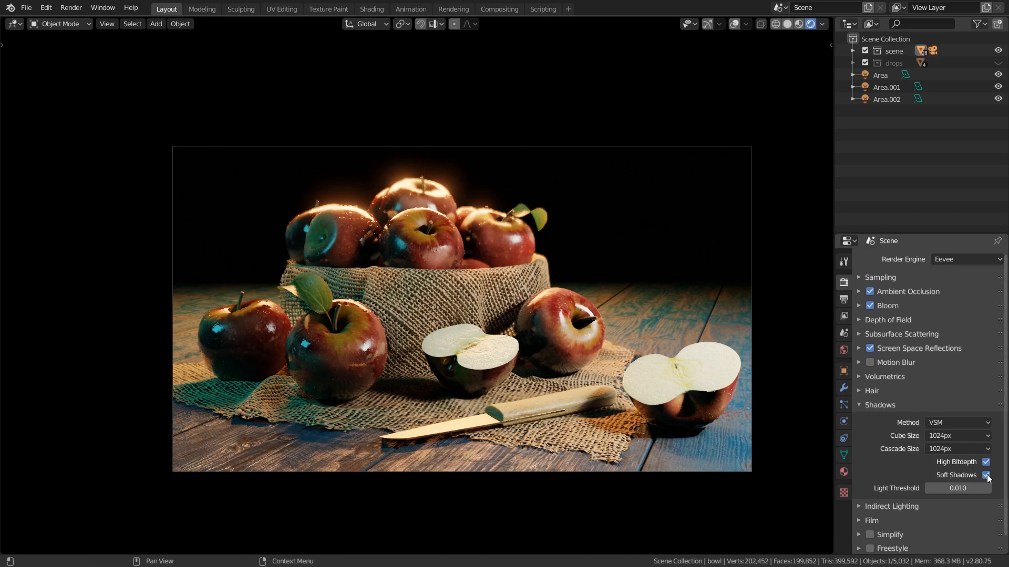
left_click(898, 408)
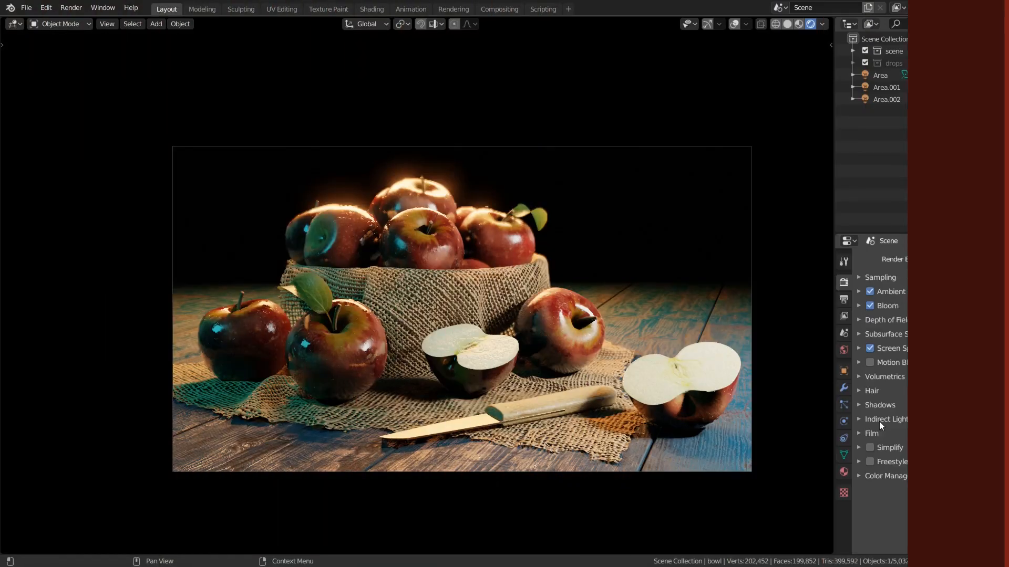
Toggle the Film Transparent option on and off in solid shading, and return the viewport to rendered shading
left_click(872, 433)
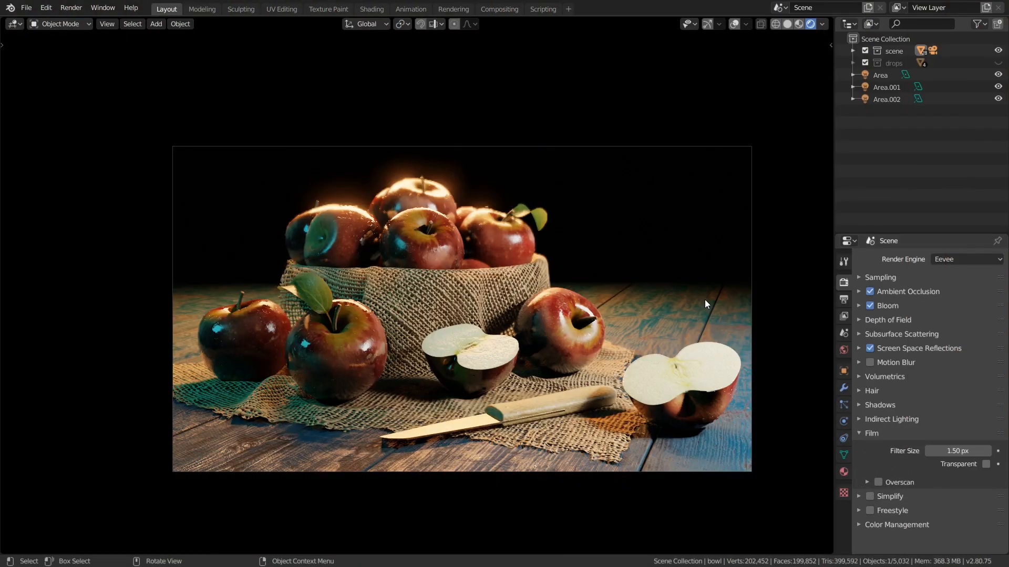
left_click(788, 24)
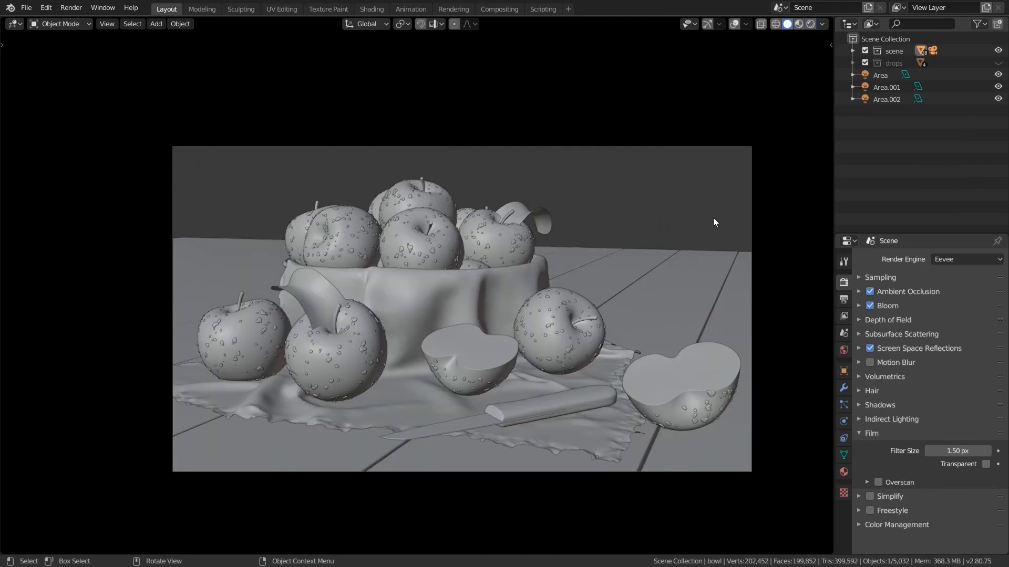
left_click(985, 464)
left_click(986, 465)
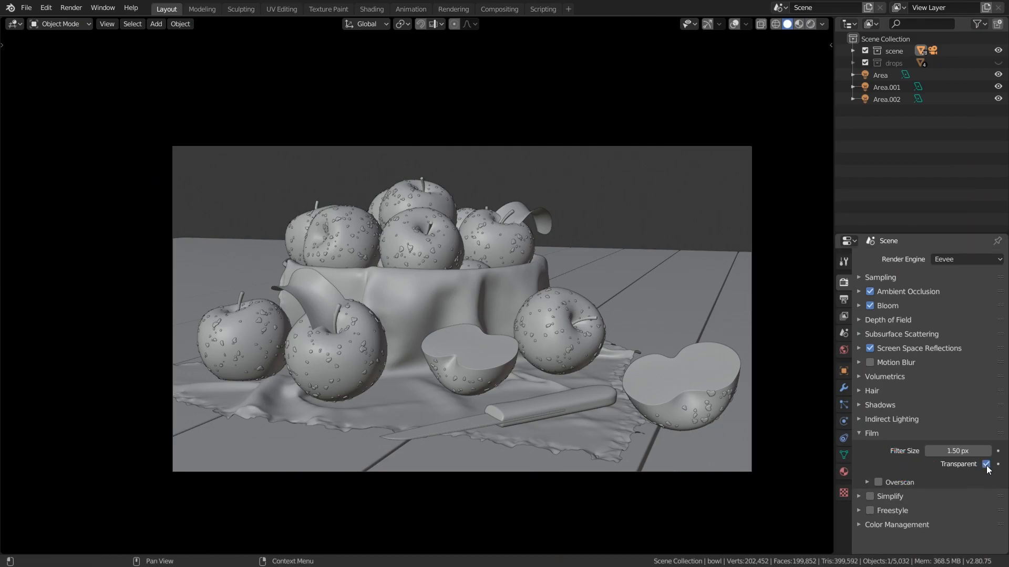
left_click(811, 23)
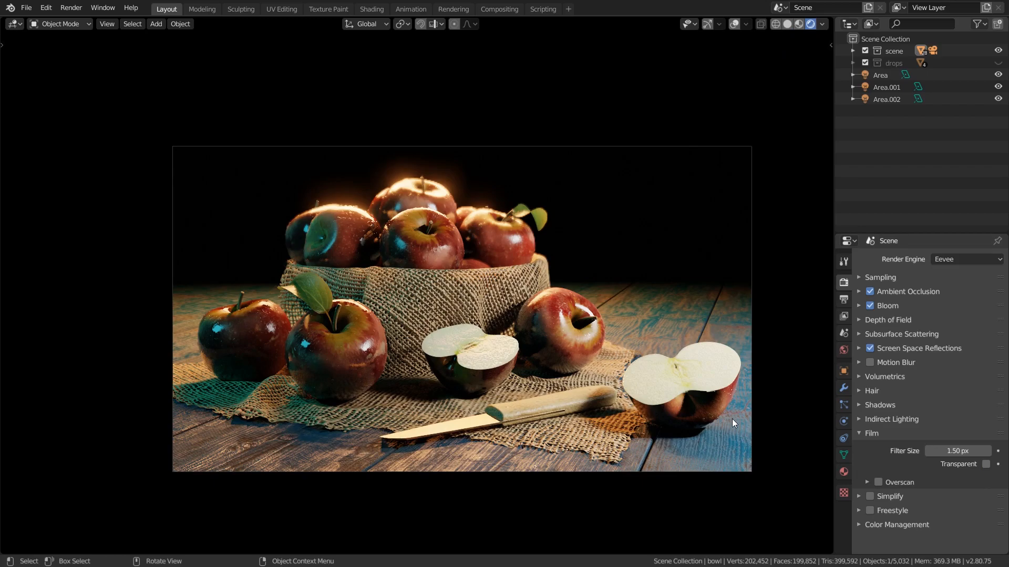
Enable Overscan in the Film settings
scroll(733, 418, "up", 6)
mouse_move(673, 392)
middle_mouse_down("shift")
mouse_move(625, 389)
mouse_move(814, 380)
mouse_move(739, 398)
mouse_move(796, 402)
mouse_move(726, 401)
mouse_move(788, 401)
middle_mouse_up("shift")
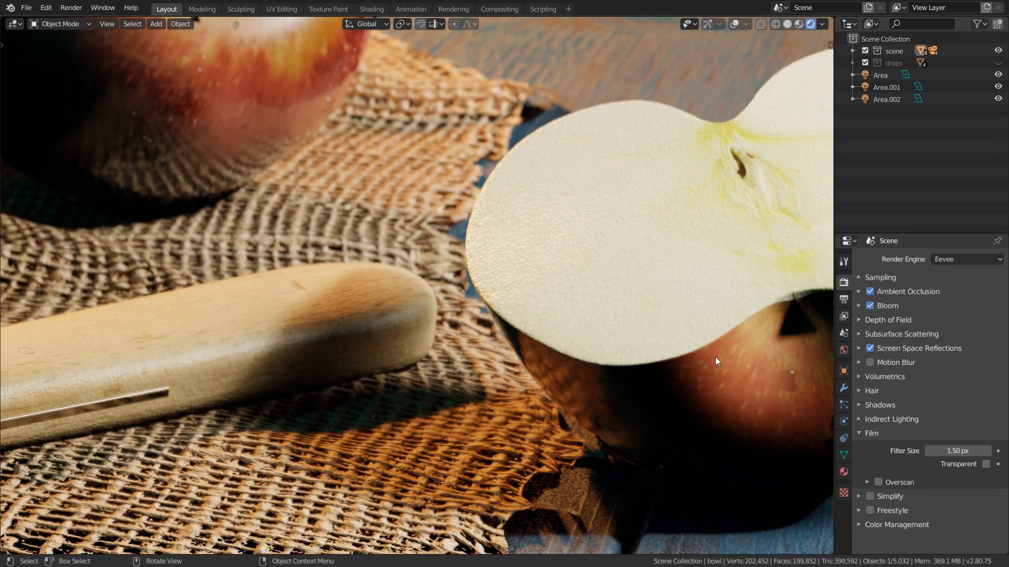
left_click(868, 483)
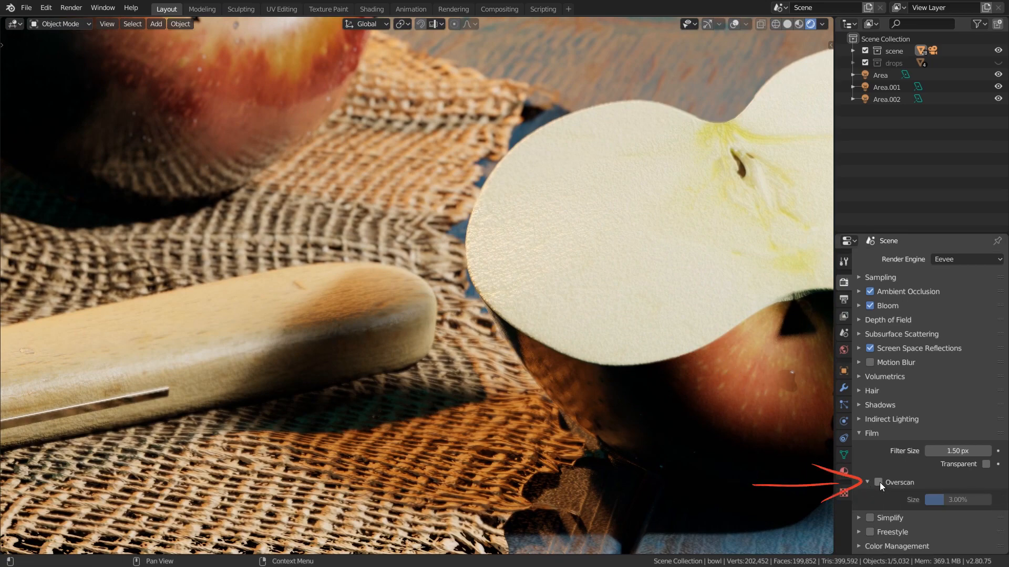
left_click(878, 482)
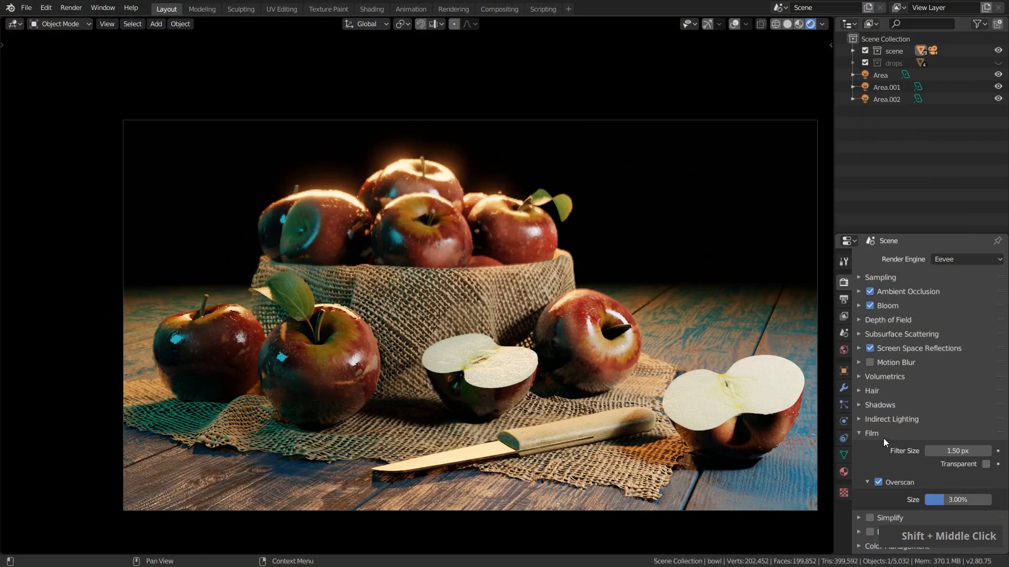
left_click(882, 434)
Compare the None and Very High Contrast looks in Color Management and return to Medium High Contrast
left_click(870, 476)
scroll(872, 478, "down", 2)
left_click(961, 486)
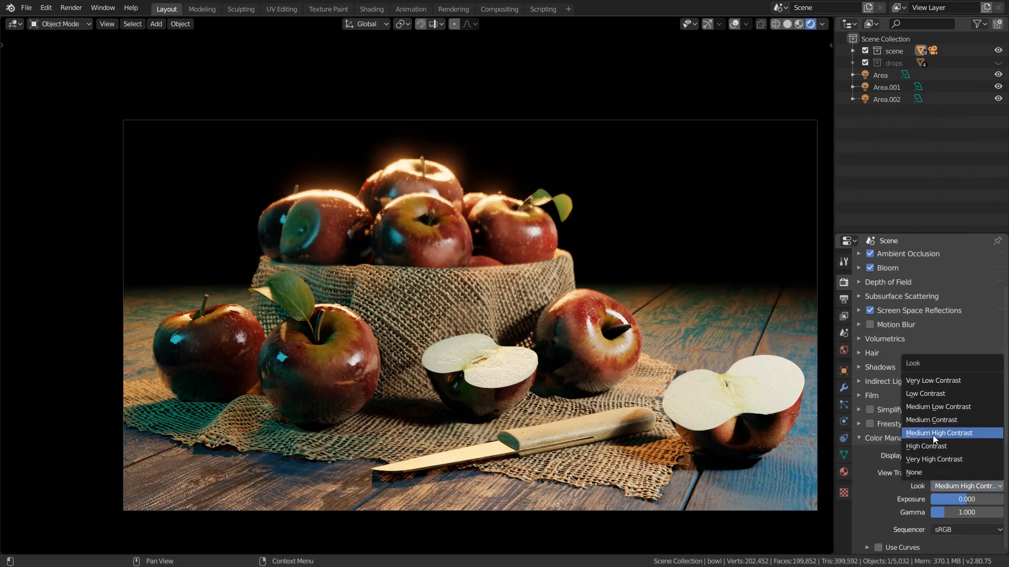
left_click(918, 474)
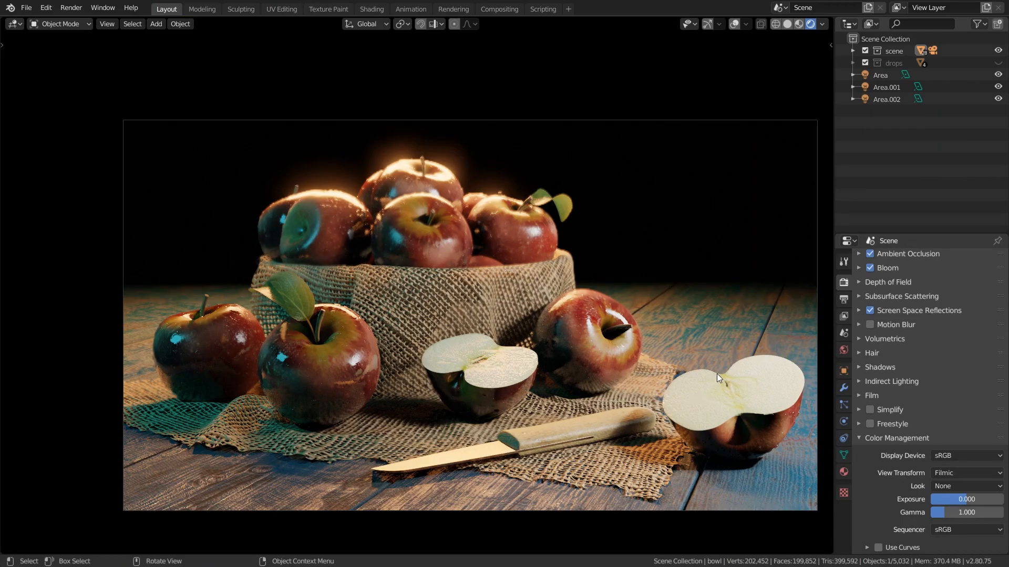
left_click(943, 487)
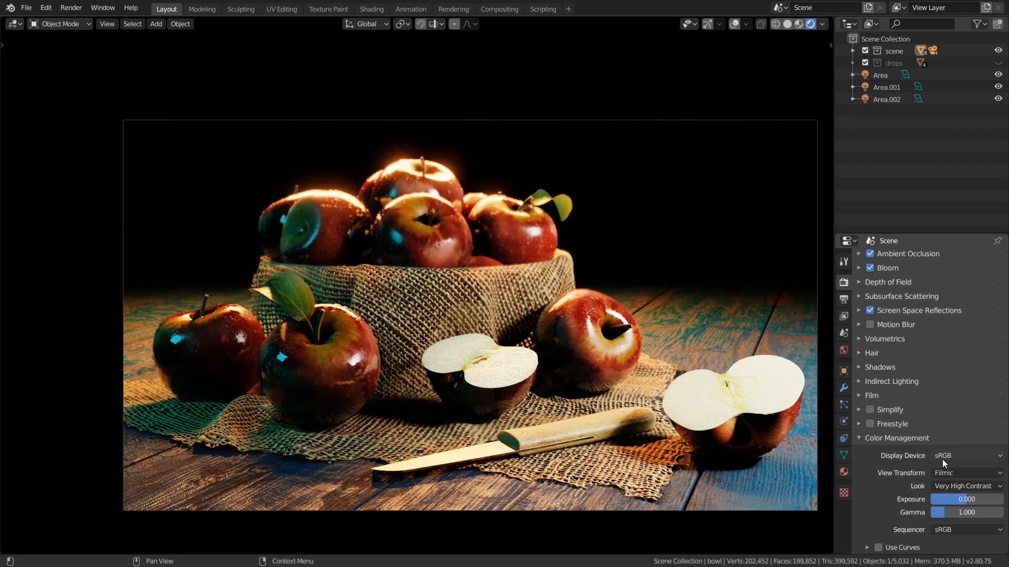
left_click(957, 485)
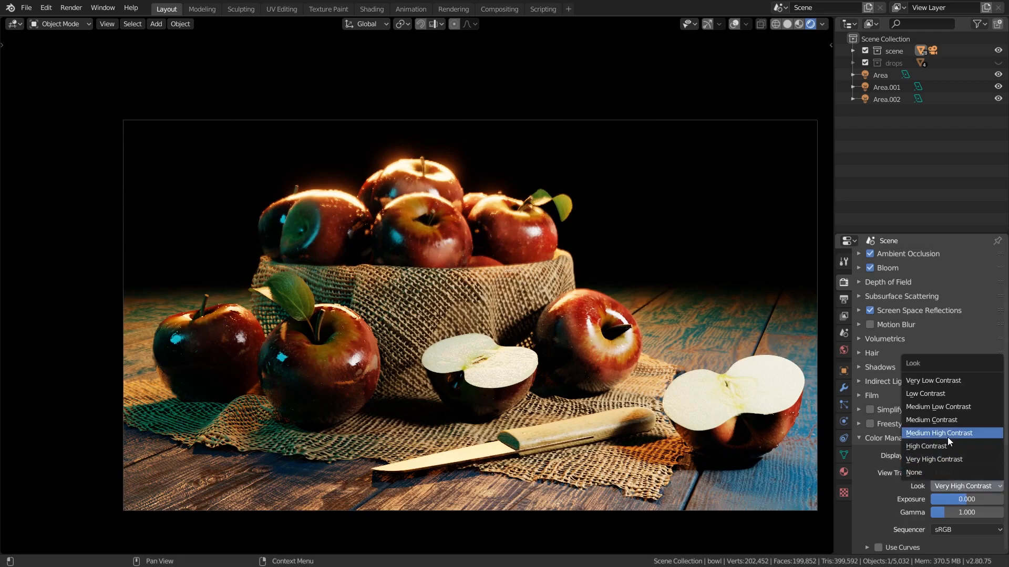
left_click(934, 434)
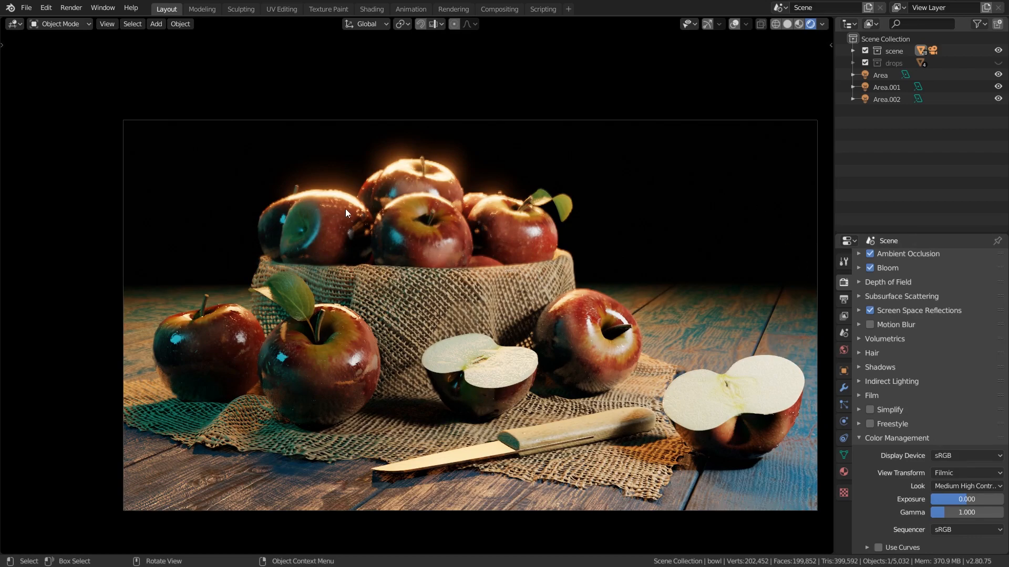
Open the shadow settings of the Area.001 light and toggle its Contact Shadows off and on to judge their effect
mouse_move(298, 241)
middle_mouse_down()
mouse_move(459, 247)
mouse_move(486, 345)
mouse_move(314, 303)
mouse_move(309, 250)
middle_mouse_up()
key("KP_0")
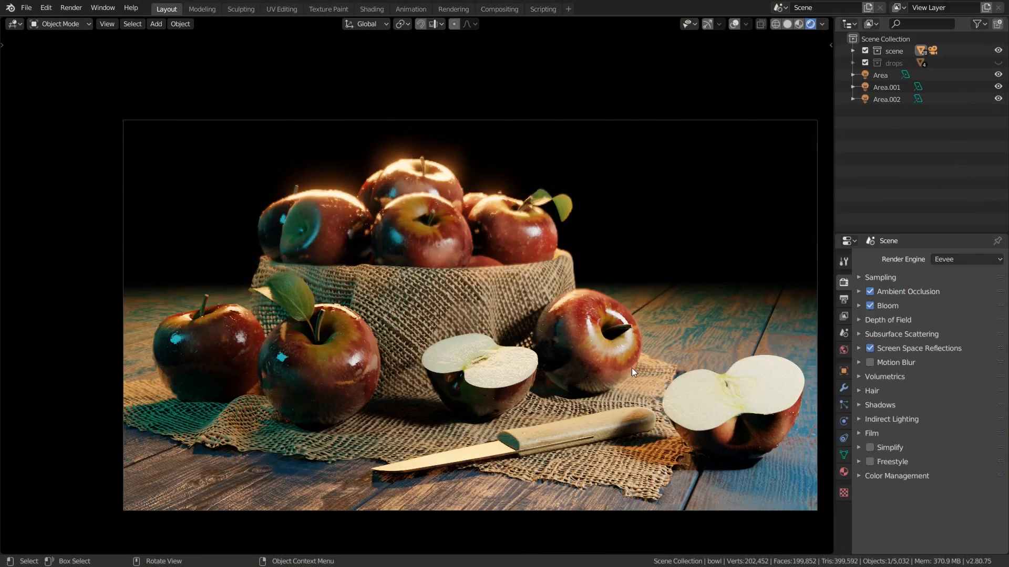
scroll(623, 336, "up", 8)
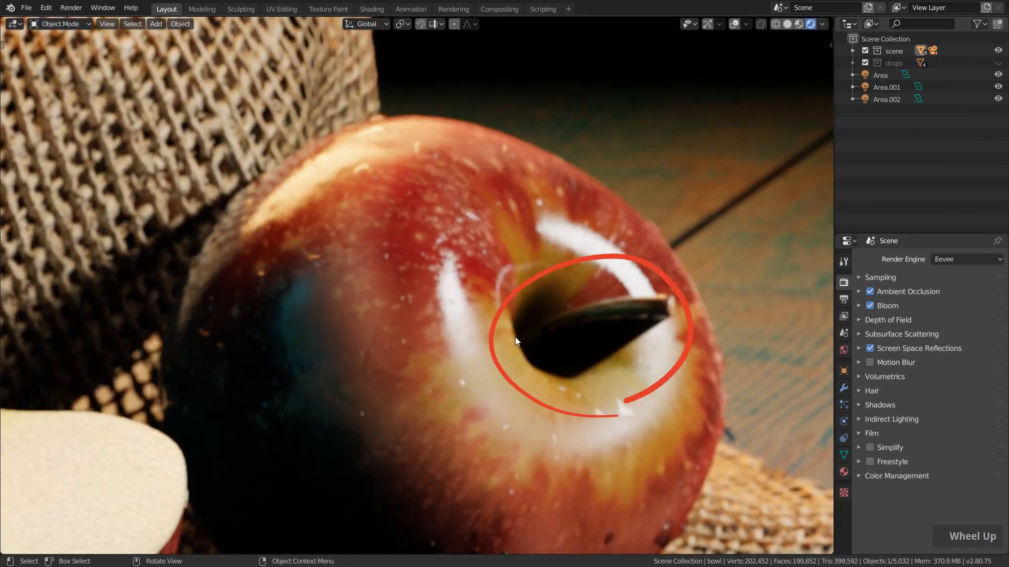
scroll(531, 364, "down", 8)
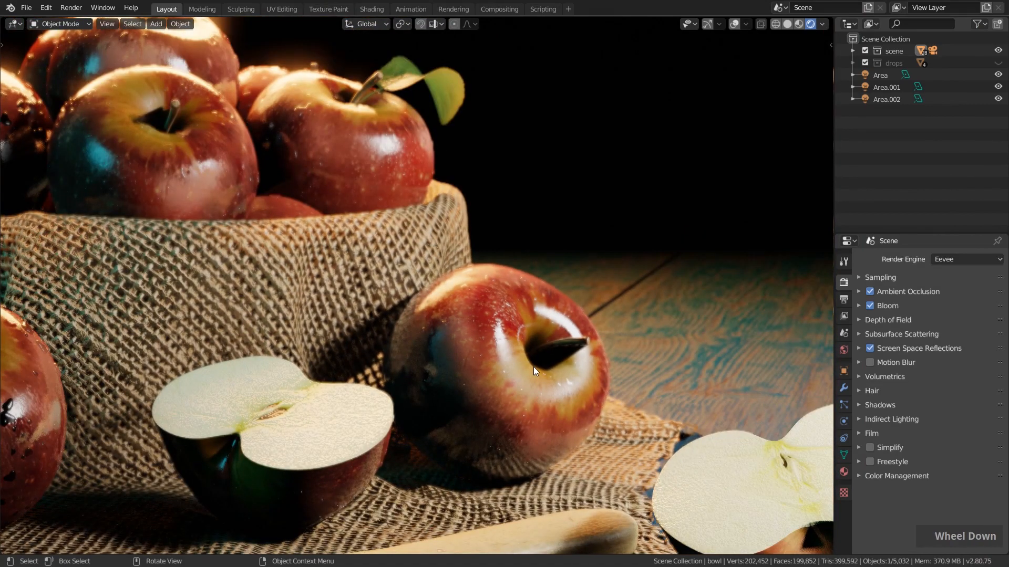
scroll(534, 366, "down", 2)
left_click(881, 90)
left_click(843, 423)
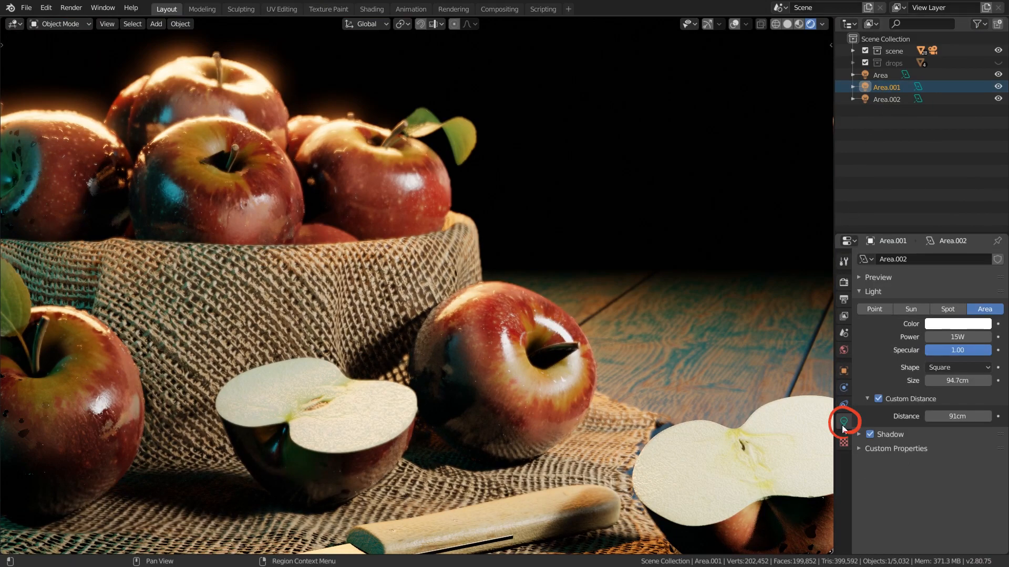
left_click(894, 434)
scroll(892, 431, "down", 3)
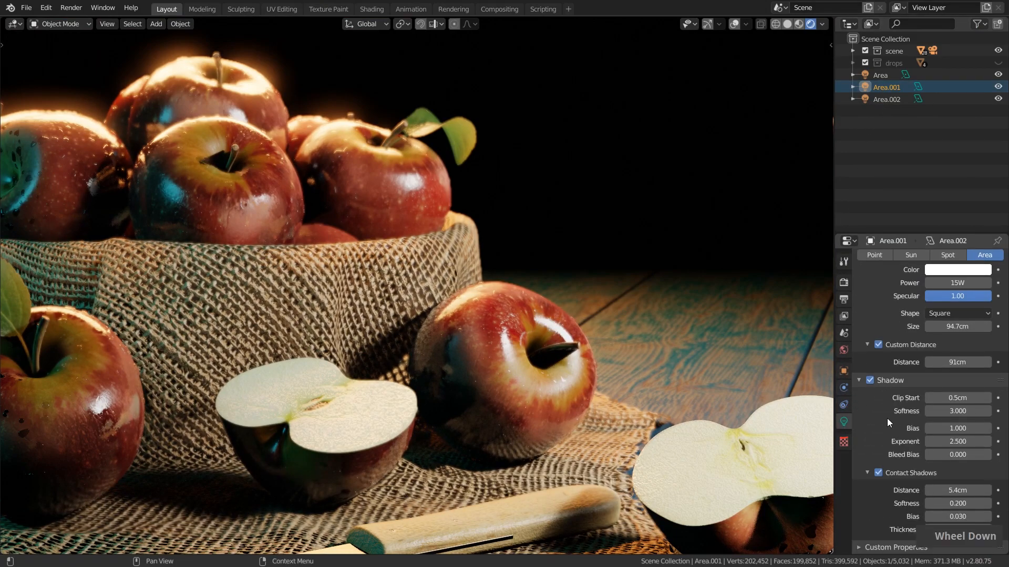
double_click(877, 472)
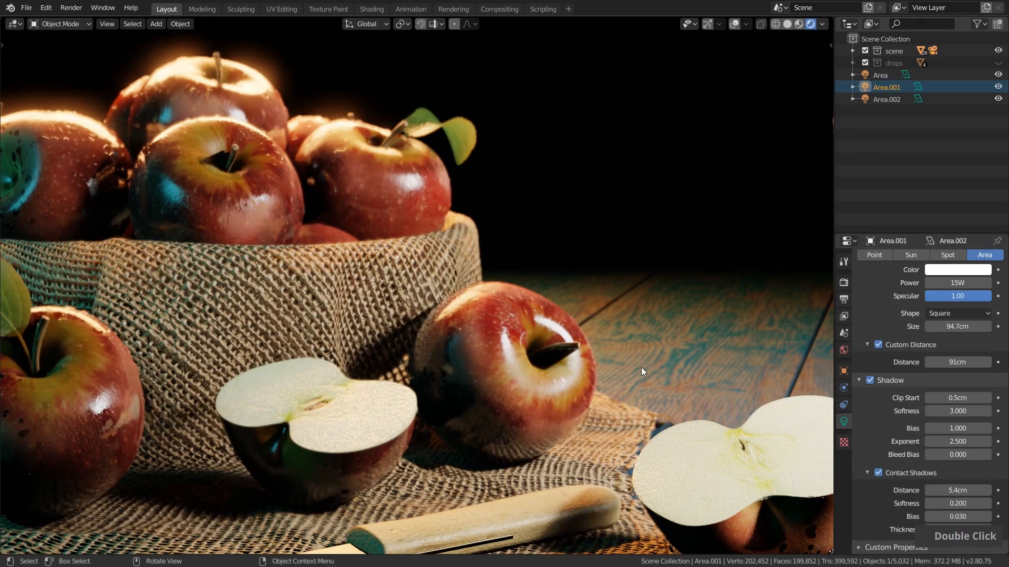
Set the Contact Shadows distance of the Area.001 light to 2.5 cm and check the shadows on the apples and knife
scroll(613, 360, "down", 3)
middle_click_drag(614, 361, 609, 322, "shift")
scroll(590, 325, "up", 6)
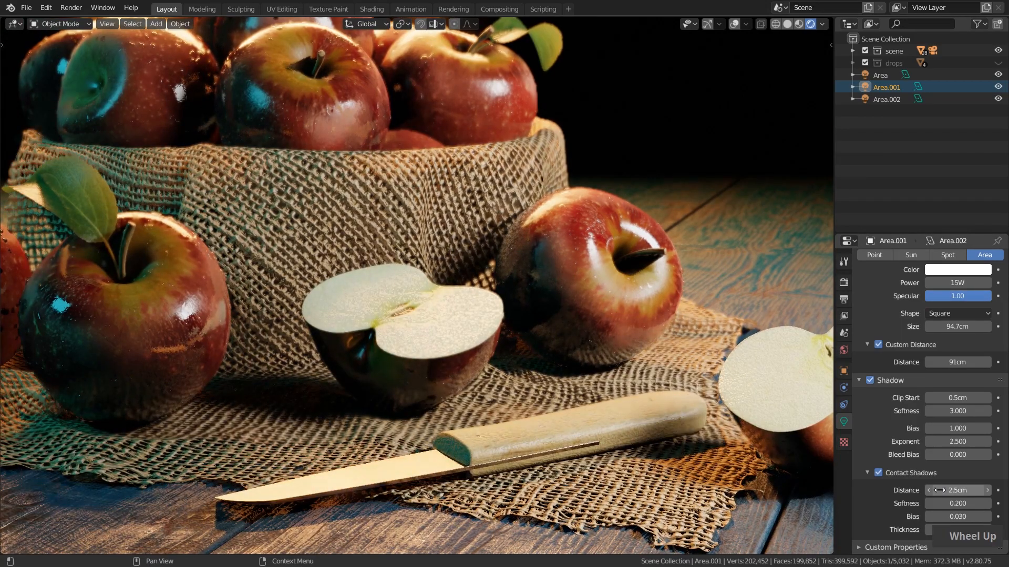
scroll(559, 365, "down", 2)
scroll(559, 365, "down", 1)
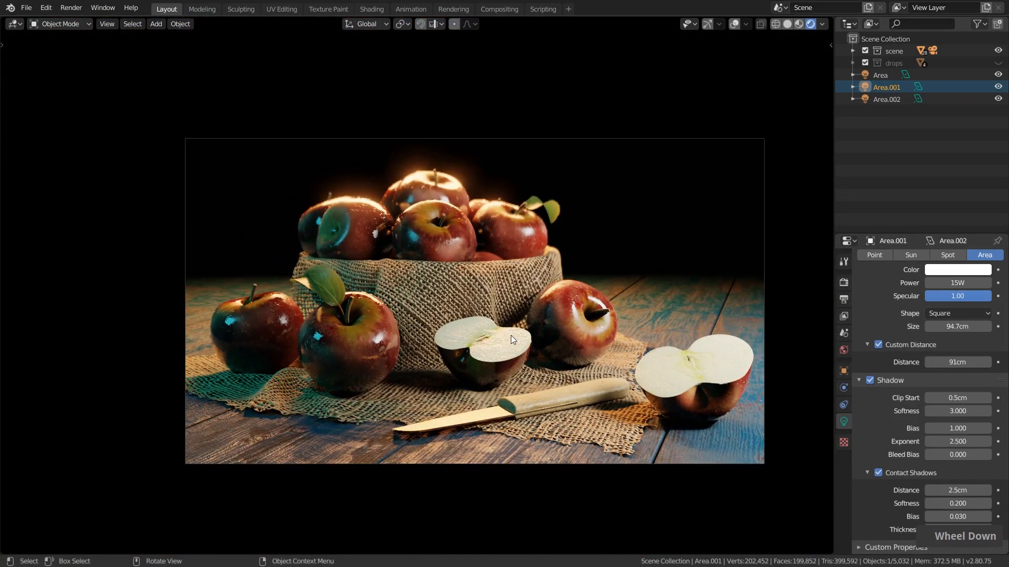
Turn off Contact Shadows for the Area.001 light and collapse their settings
scroll(511, 339, "up", 1)
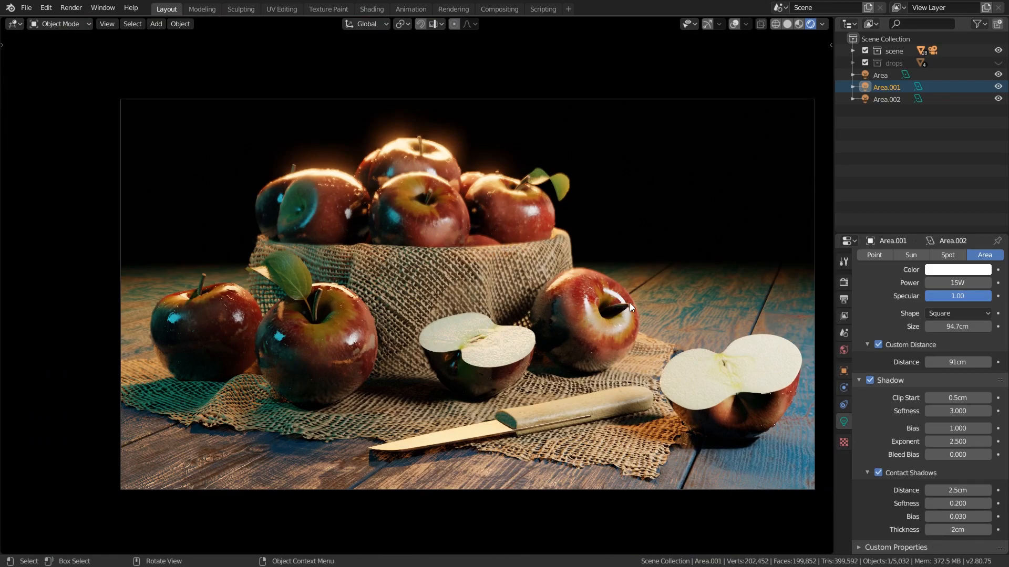
left_click(877, 472)
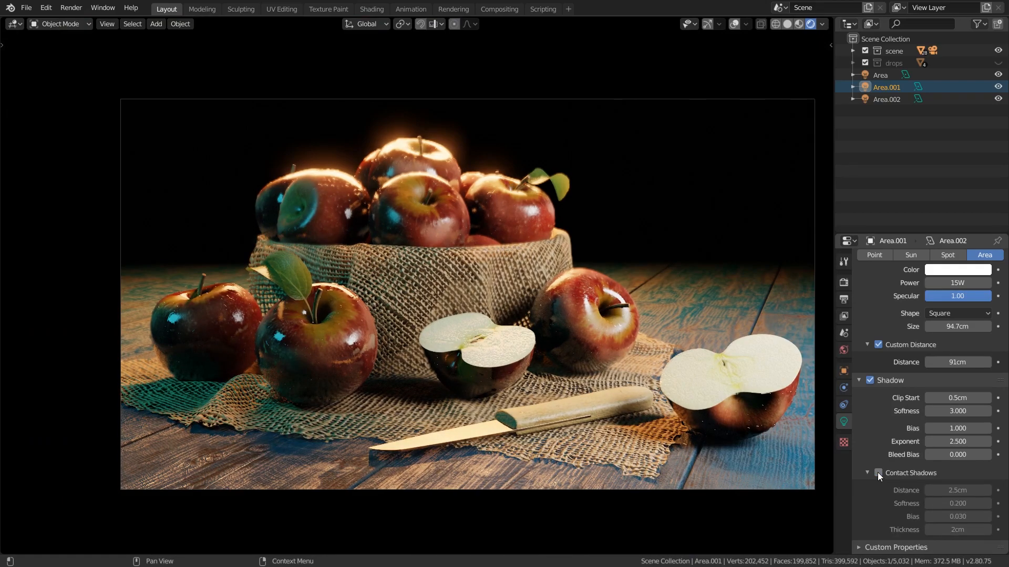
left_click(868, 472)
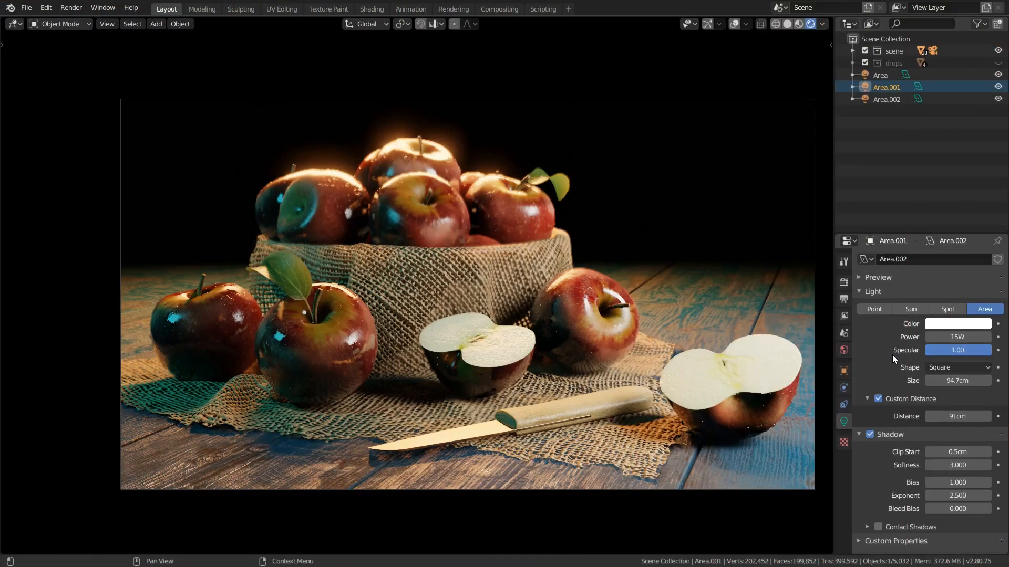
Set the render output's resolution percentage to 200%
left_click(844, 283)
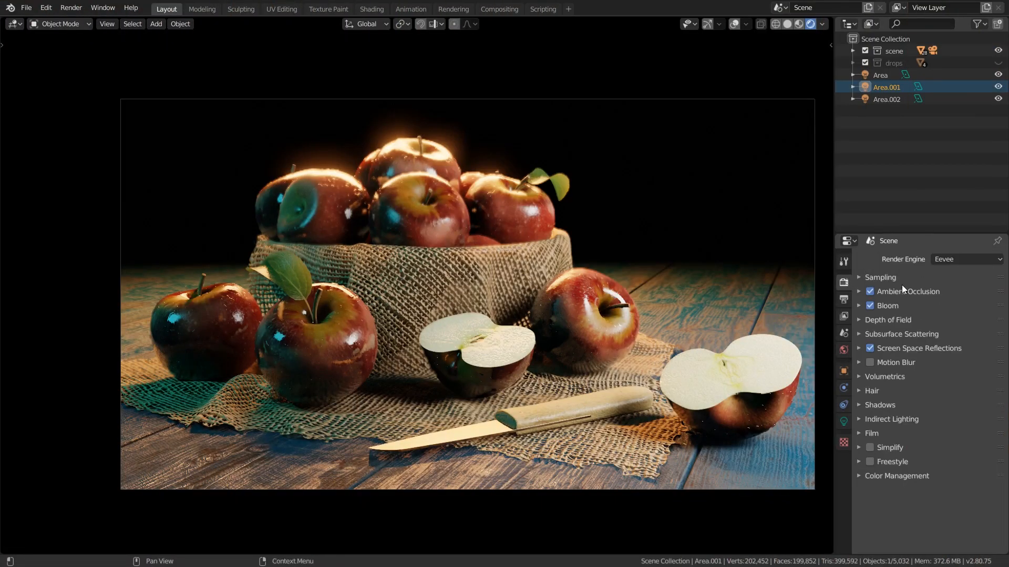
left_click(844, 299)
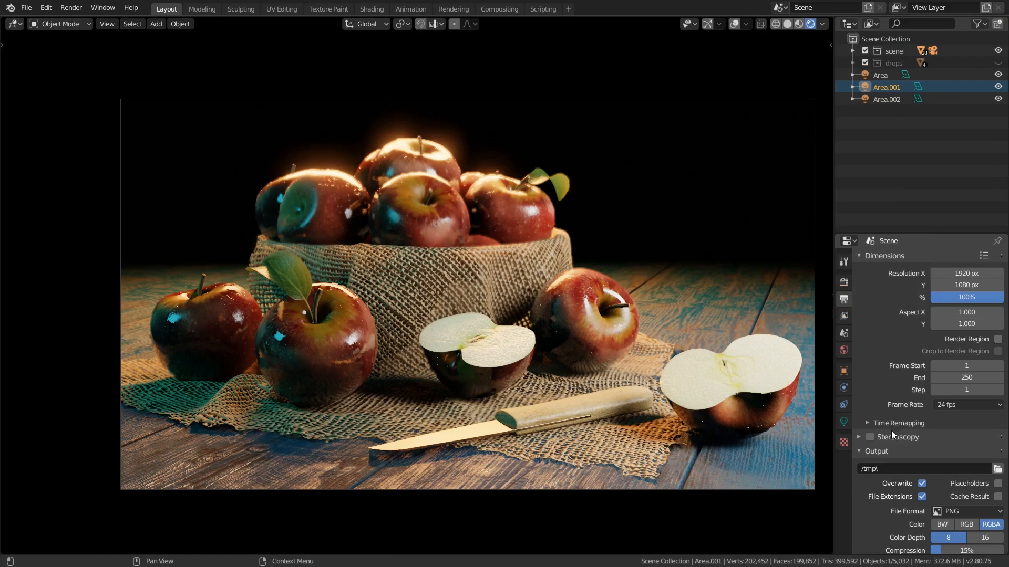
left_click(893, 452)
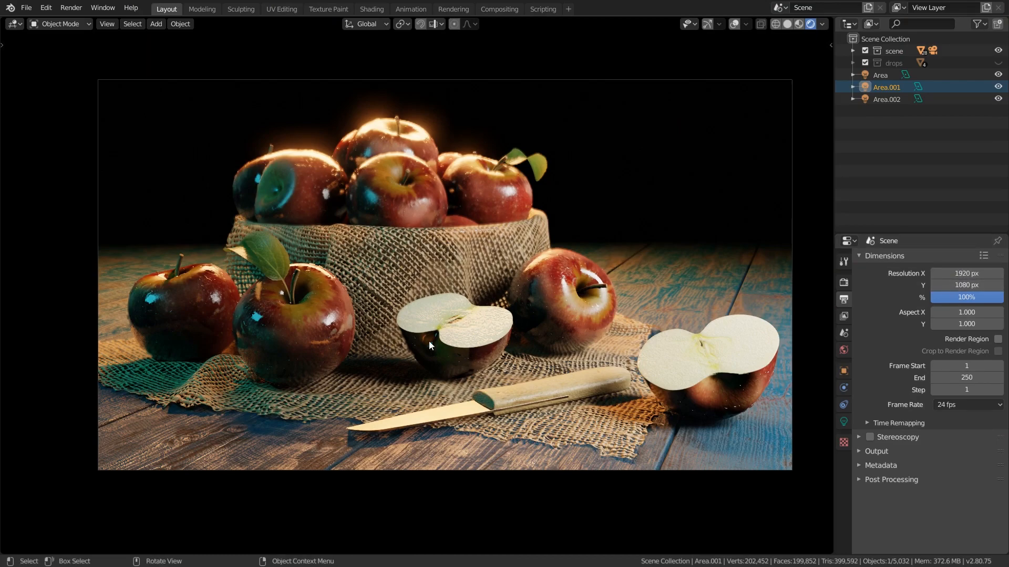
left_click(961, 297)
type("200")
key("Return")
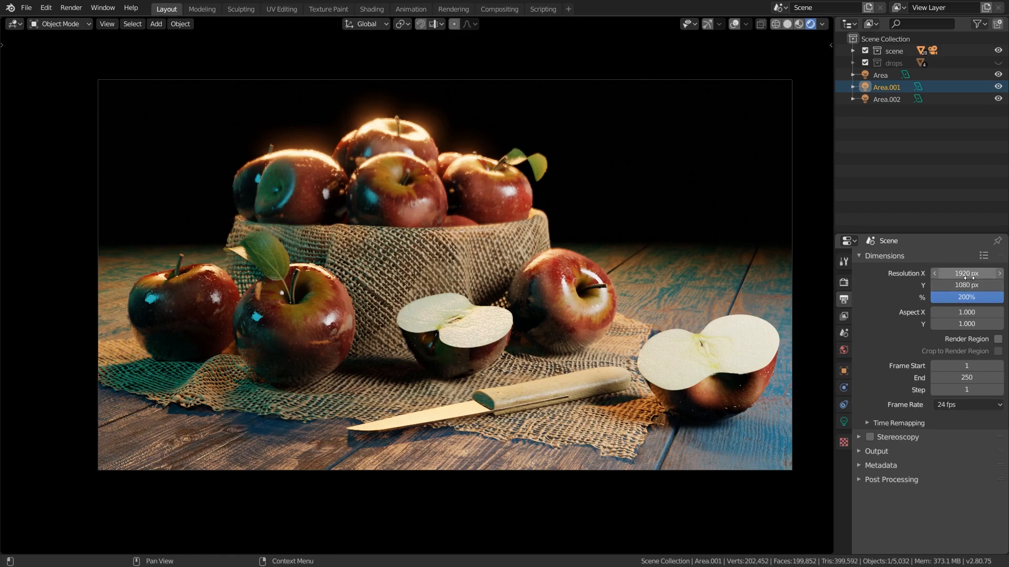
Review the output path and file format settings, leaving the Dimensions and Output settings collapsed
left_click(917, 257)
left_click(884, 285)
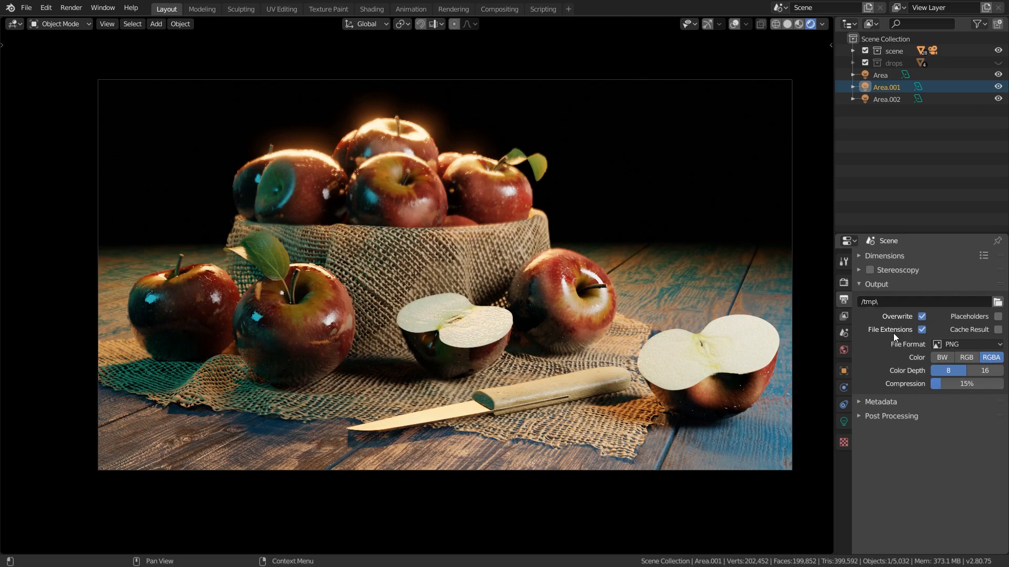
left_click(874, 283)
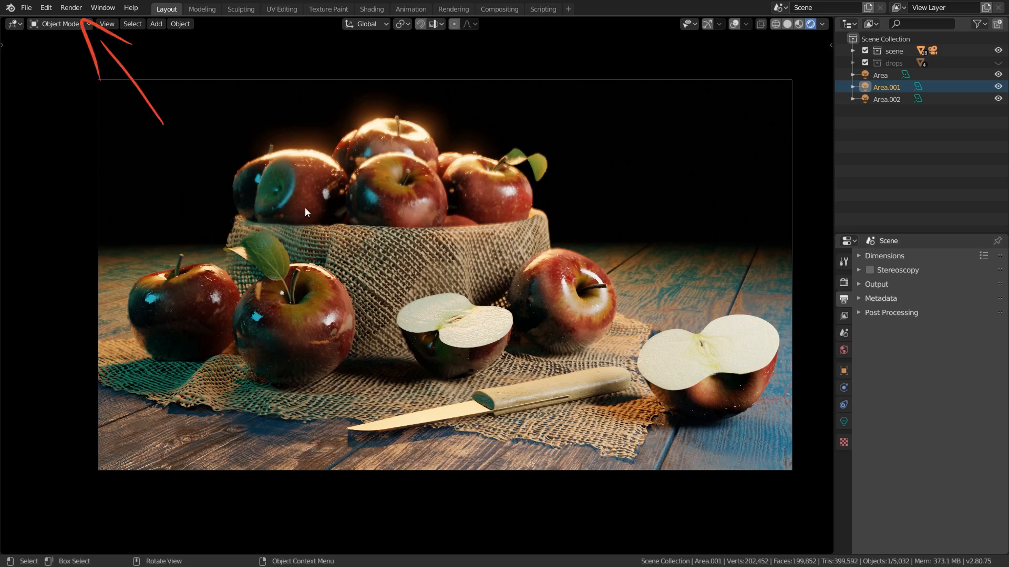
Set the render display mode to Image Editor and recheck the available display modes
left_click(63, 6)
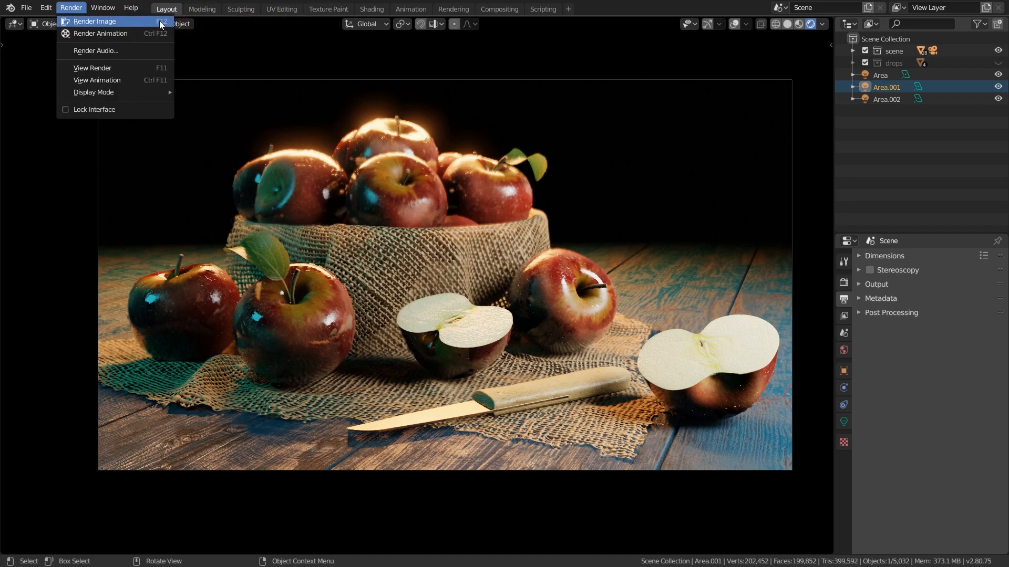
mouse_move(87, 93)
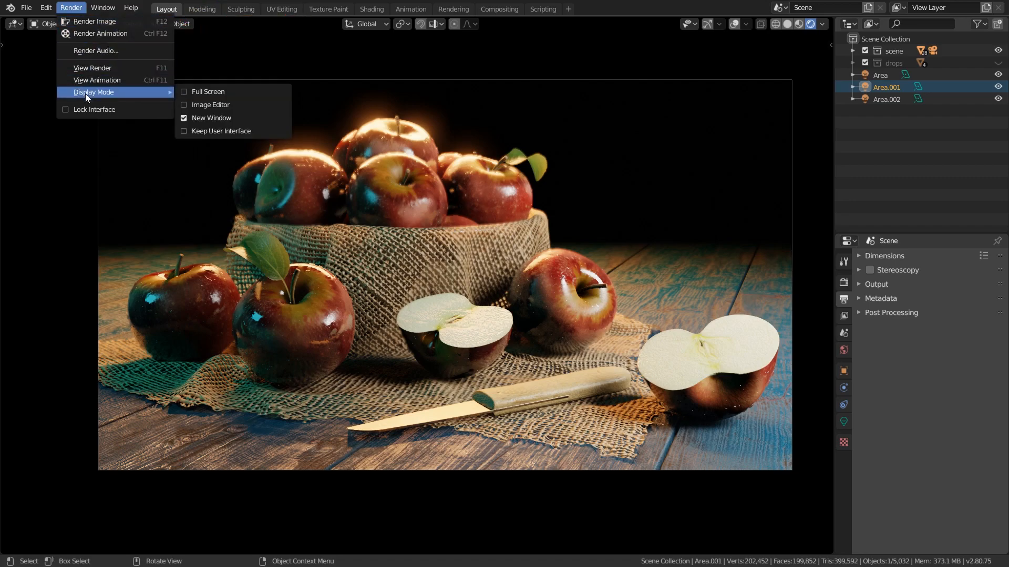
left_click(192, 105)
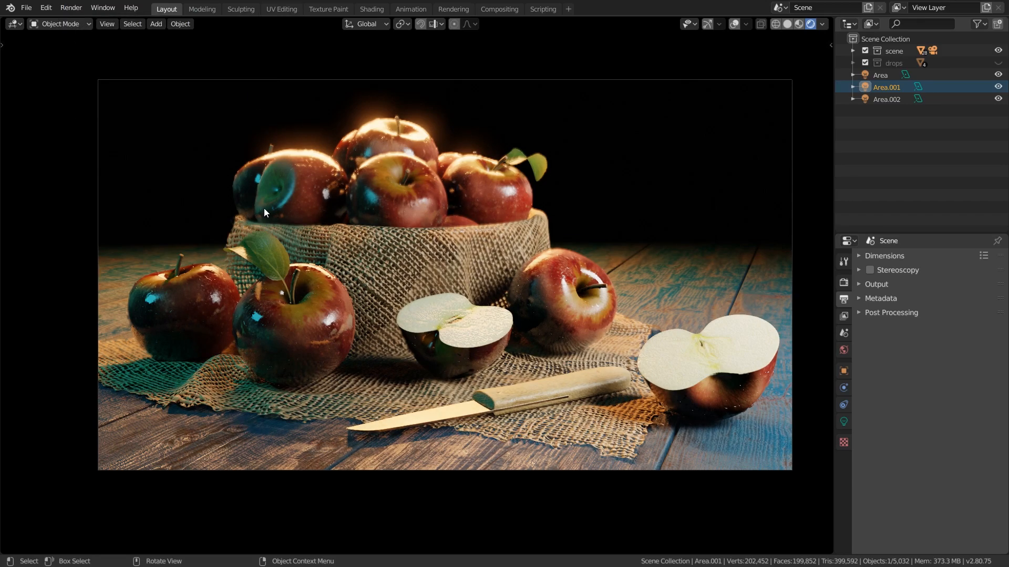
left_click(844, 282)
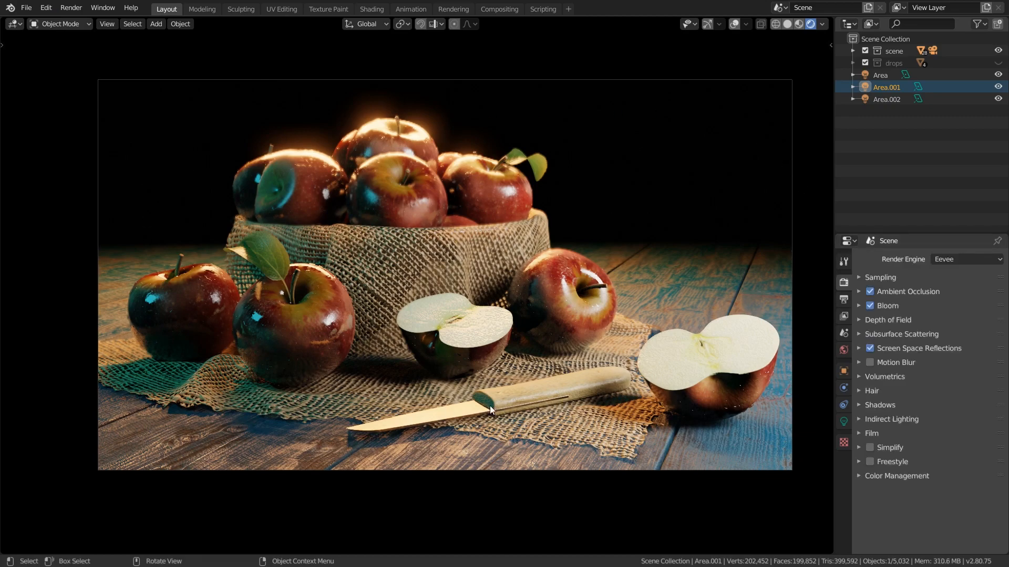
left_click(71, 7)
mouse_move(98, 92)
Show the viewport overlays and rotate the knife handle 2.81° about its local X axis
left_click(525, 412)
scroll(518, 414, "up", 3)
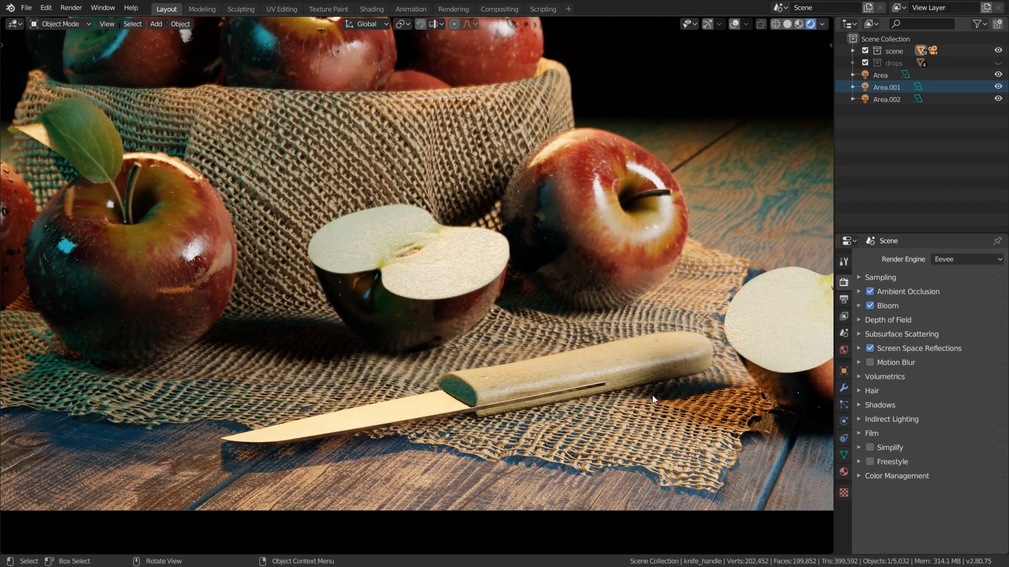
left_click(736, 24)
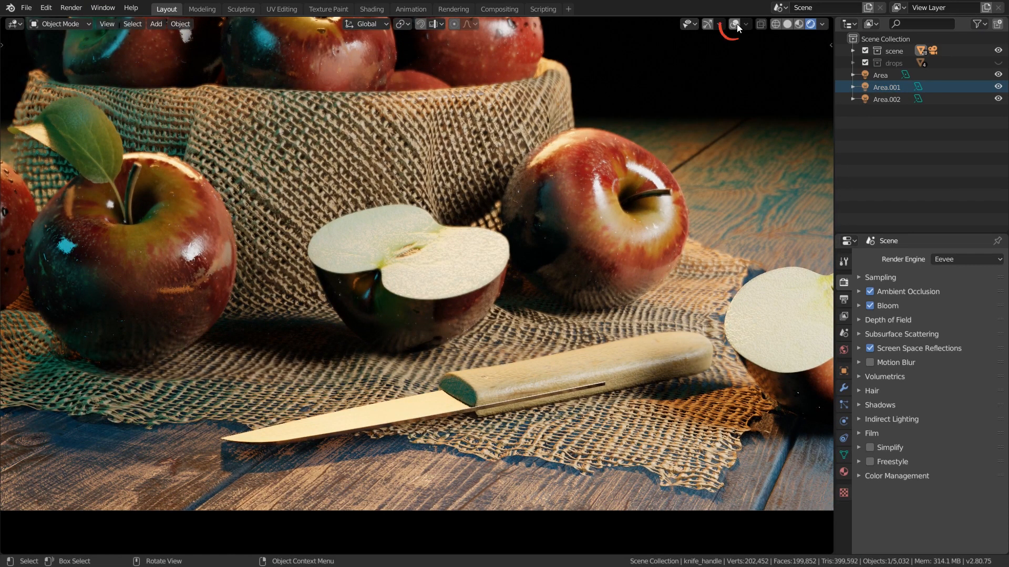
key("r")
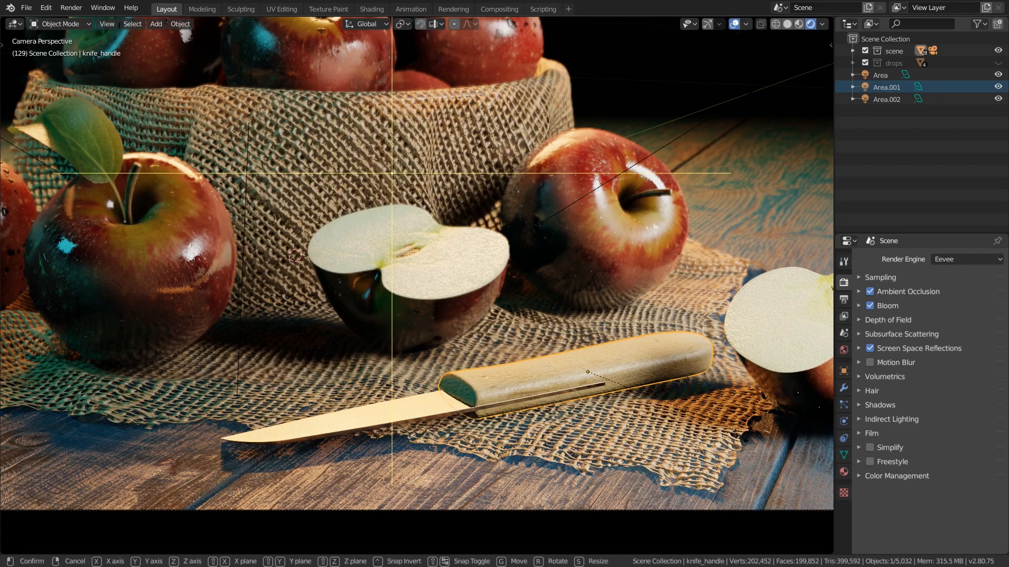
key("x")
key("x")
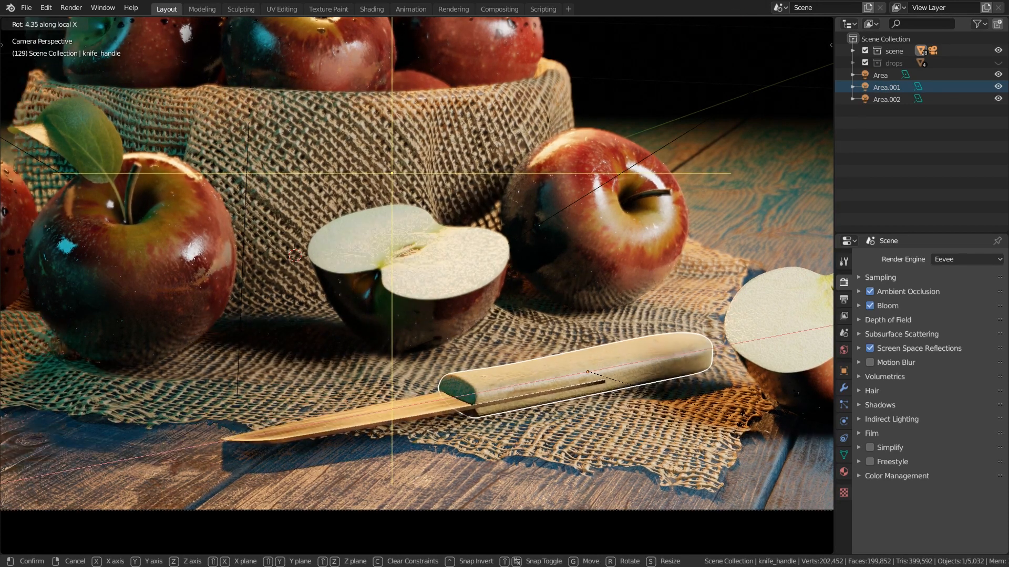
left_click(744, 428)
Move the knife handle slightly, by -0.0331 cm in X and -0.0162 cm in Y
key("g")
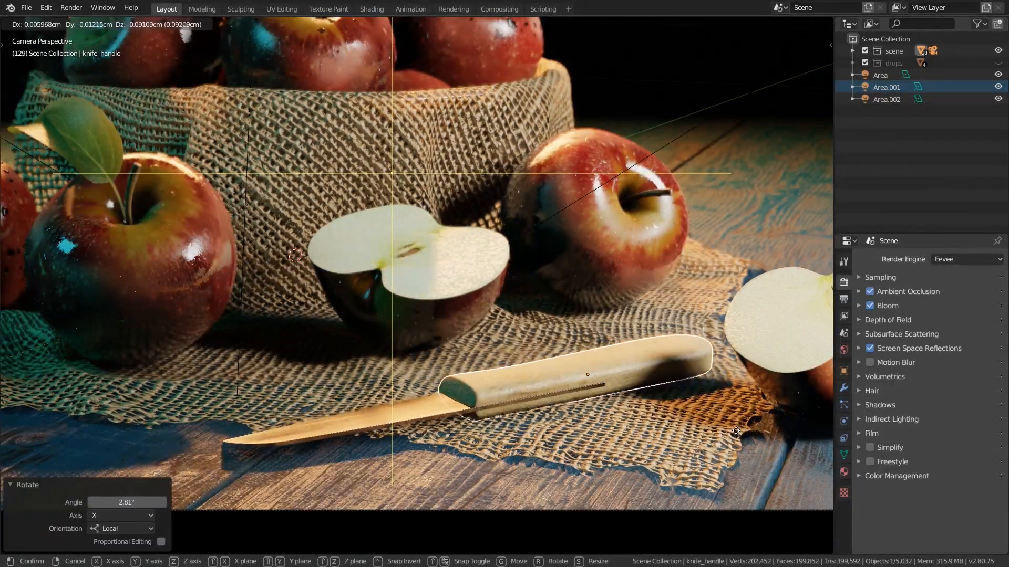
left_click(421, 415)
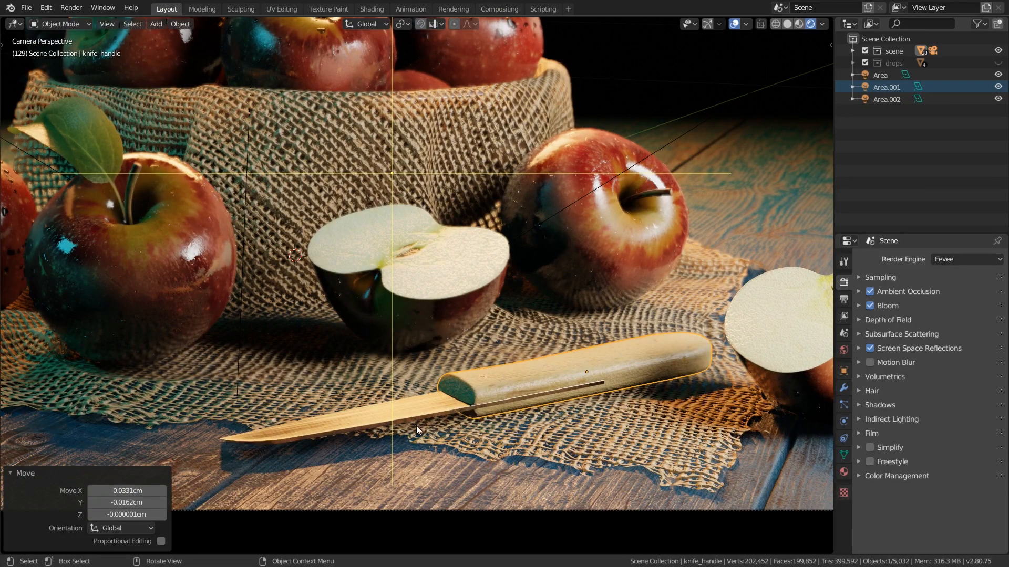
scroll(502, 390, "up", 1)
scroll(503, 389, "down", 1)
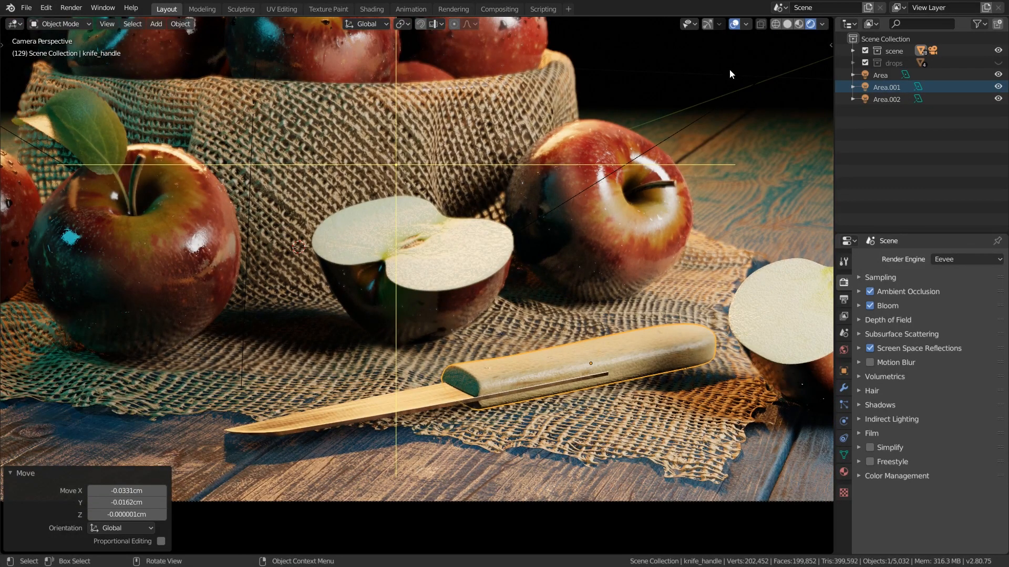
Hide the viewport overlays and inspect the edge where the knife blade meets the handle up close
left_click(734, 24)
scroll(469, 412, "up", 7)
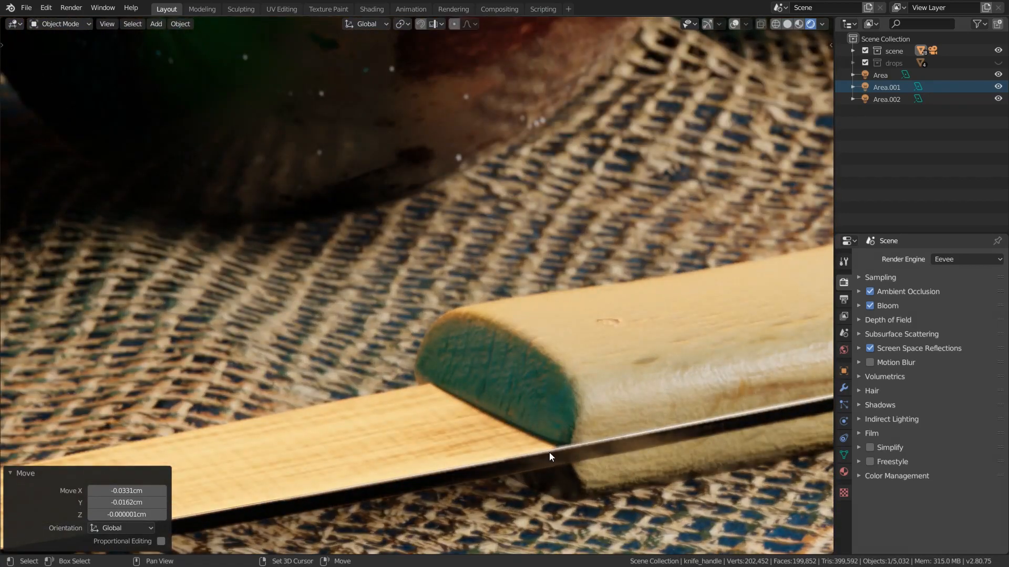
middle_click_drag(549, 456, 503, 356, "shift")
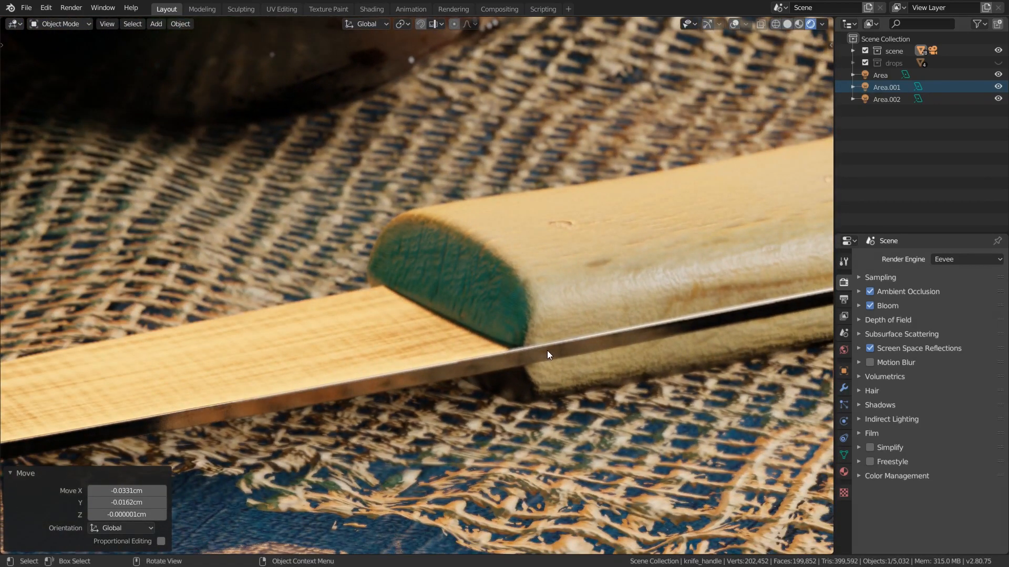
scroll(547, 351, "down", 6)
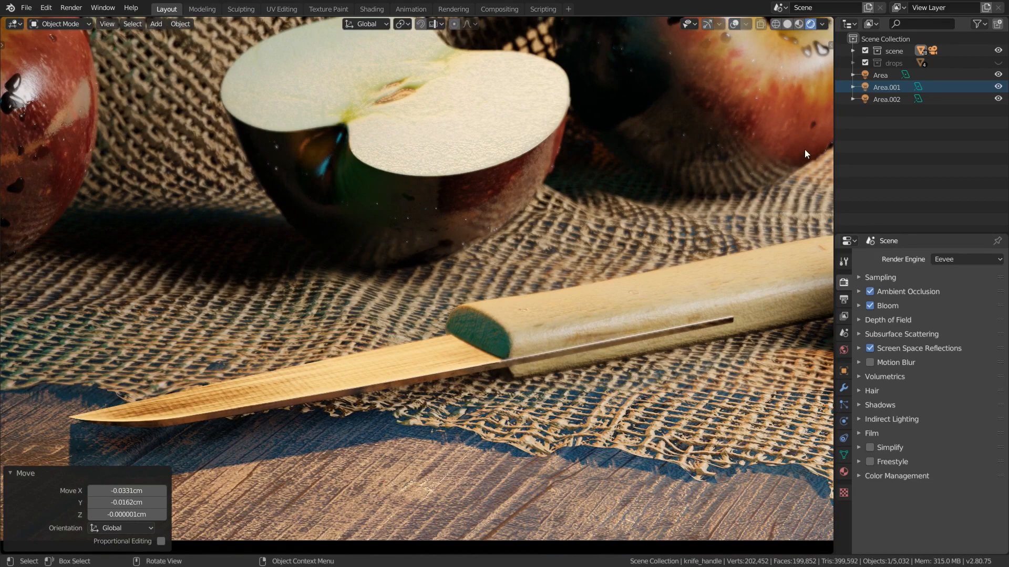
Select the Camera in the scene collection and set its depth of field focus distance to 56 cm
left_click(852, 50)
left_click(895, 64)
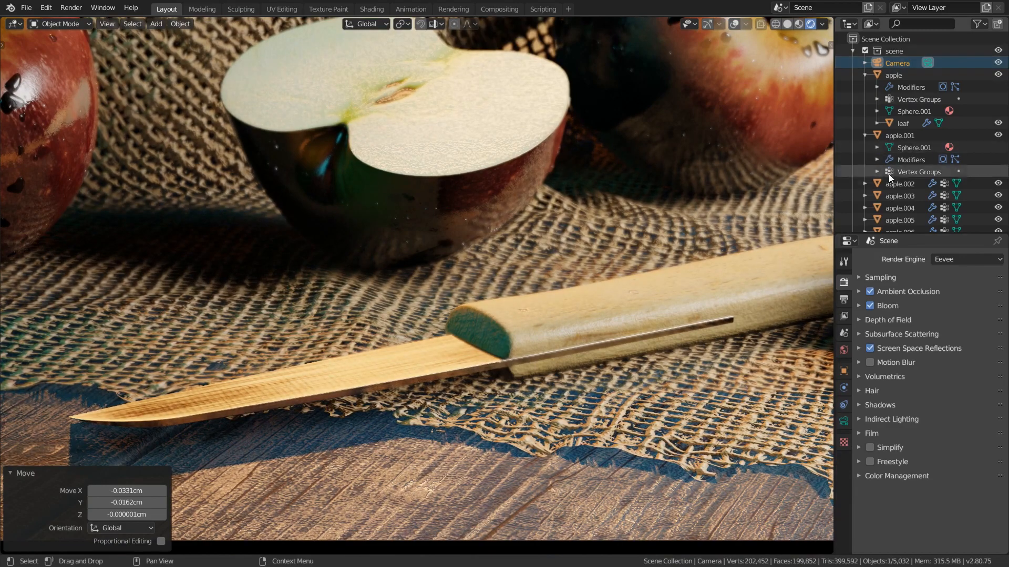
left_click(844, 421)
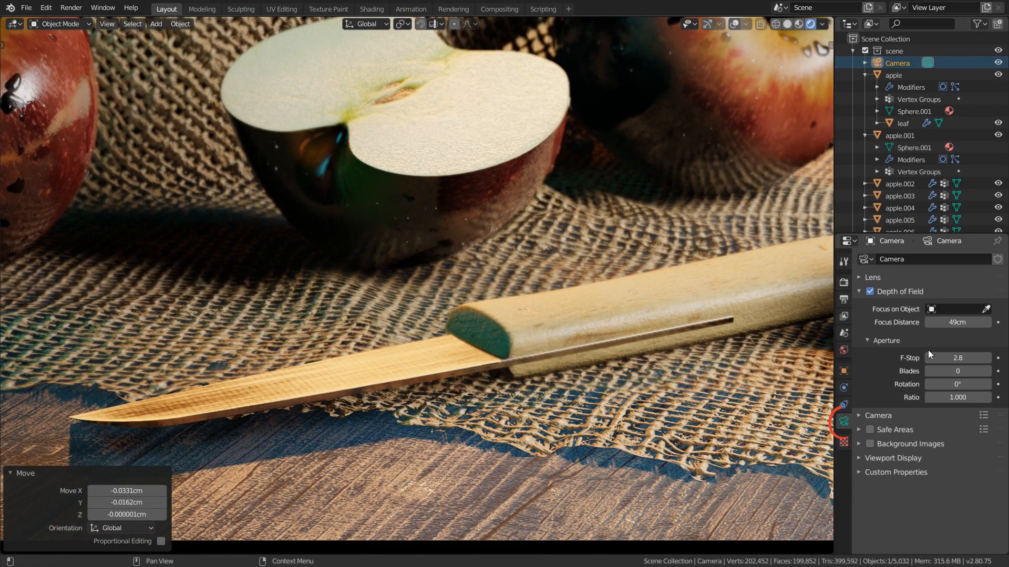
left_click(928, 322)
left_click_drag(957, 322, 978, 322)
Show the viewport overlays, examine the camera's focus point from outside the camera, and return to the camera view
left_click(733, 25)
scroll(576, 258, "down", 3)
middle_click_drag(576, 259, 545, 266)
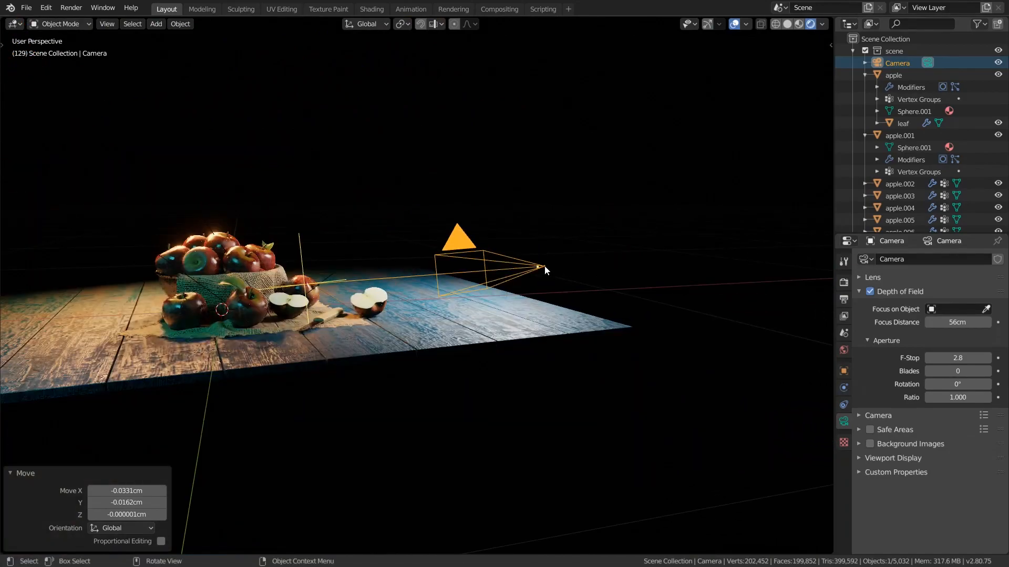
middle_click_drag(357, 310, 531, 313, "shift")
middle_click_drag(473, 286, 562, 310)
scroll(416, 339, "up", 7)
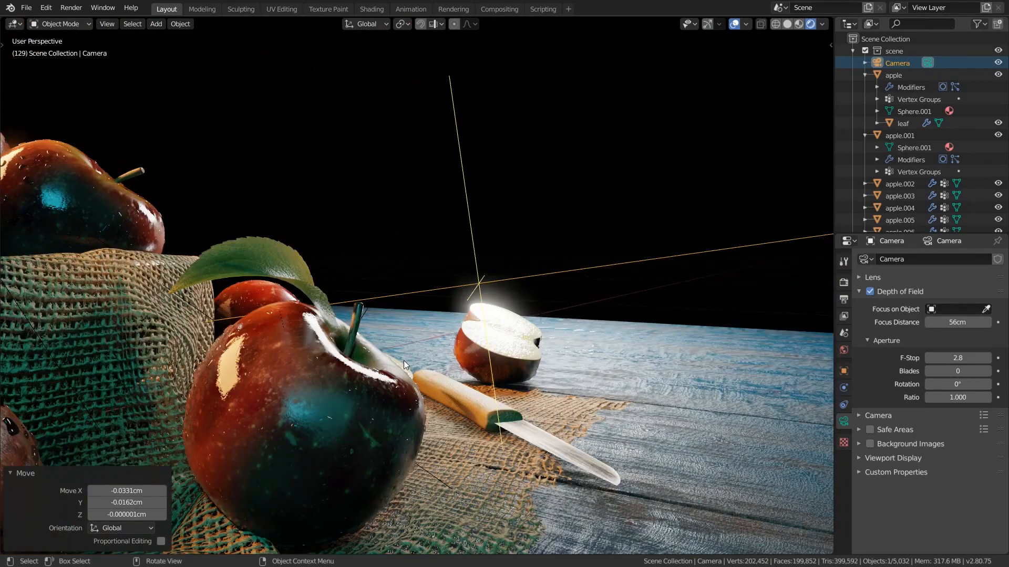
middle_click_drag(395, 360, 442, 358, "shift")
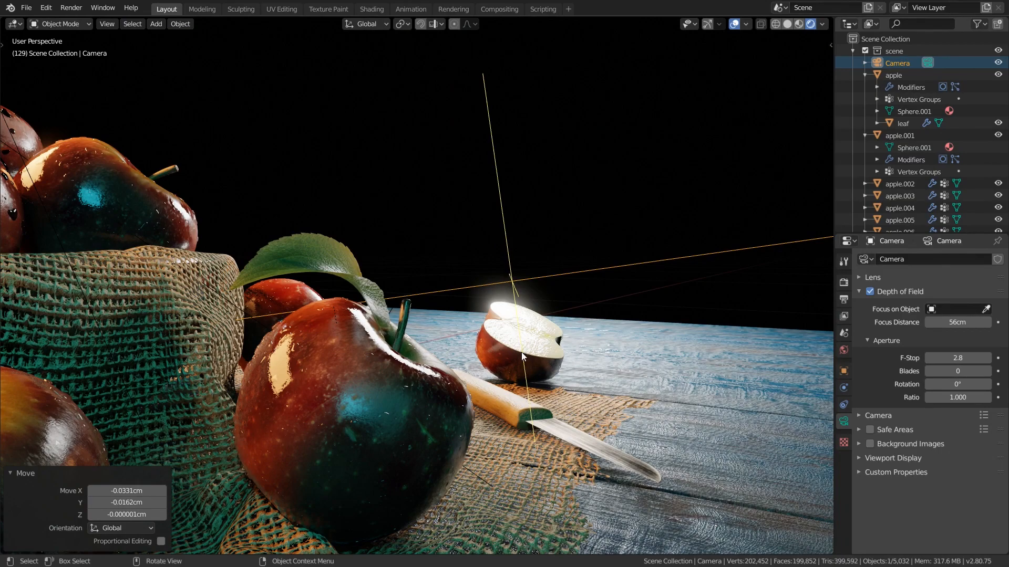
scroll(525, 430, "down", 6)
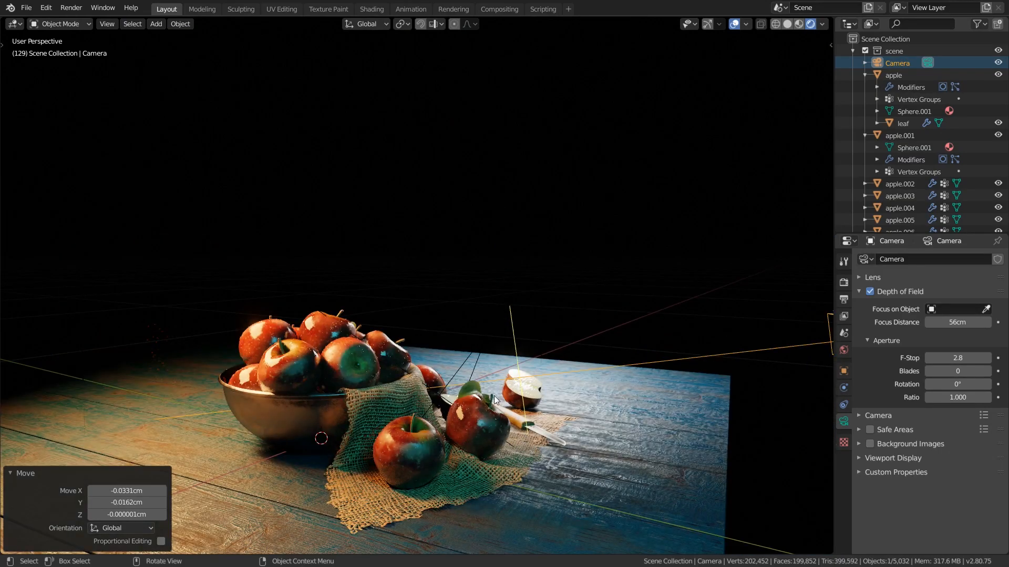
key("KP_0")
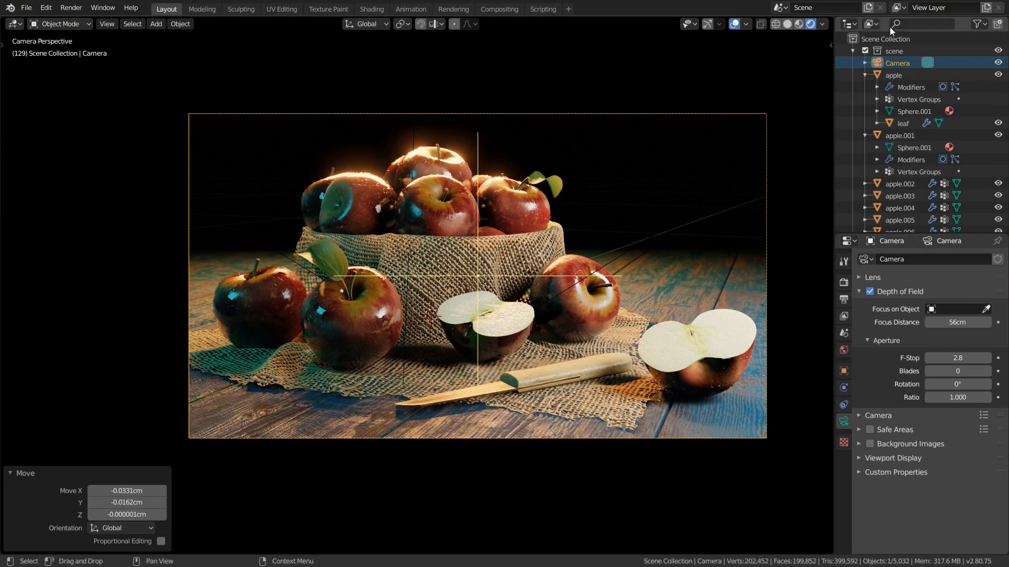
Collapse the scene collection, then unhide the drops collection and expand its contents
left_click(853, 51)
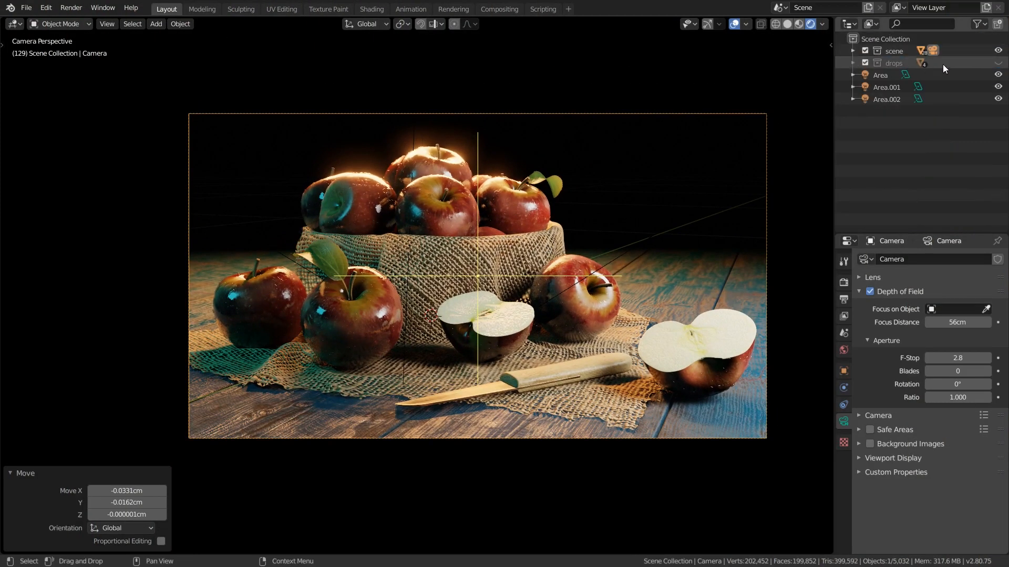
left_click(998, 63)
left_click(853, 63)
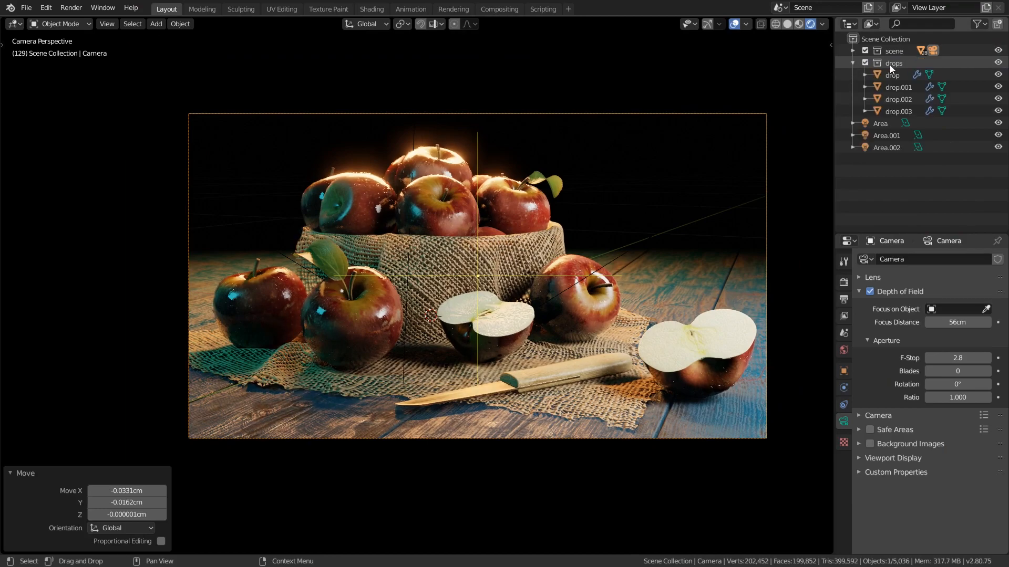
Move all four drop objects into the camera frame by 20.5 cm in X, 11.6 cm in Y and 9.49 cm in Z
left_click(891, 75)
left_click(892, 88, "shift")
left_click(893, 100, "shift")
left_click(893, 110, "shift")
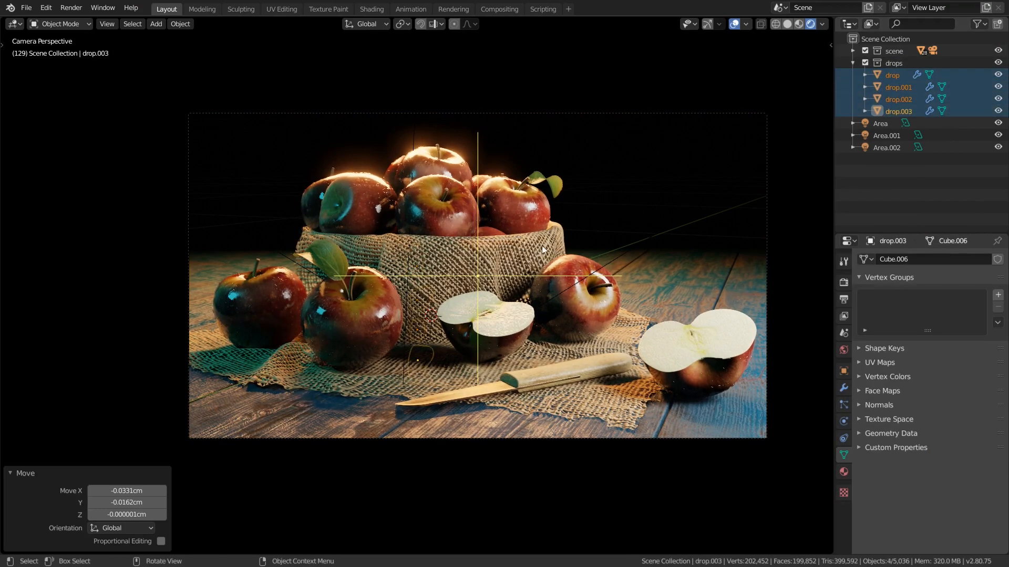
key("g")
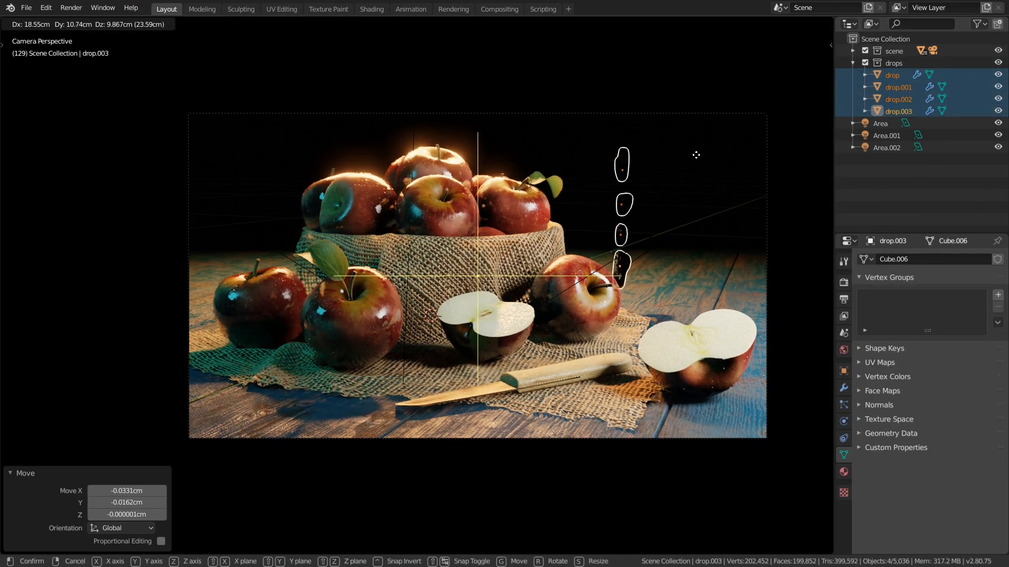
left_click(704, 162)
Collapse and hide the drops collection in the viewport, and render the image
left_click(853, 65)
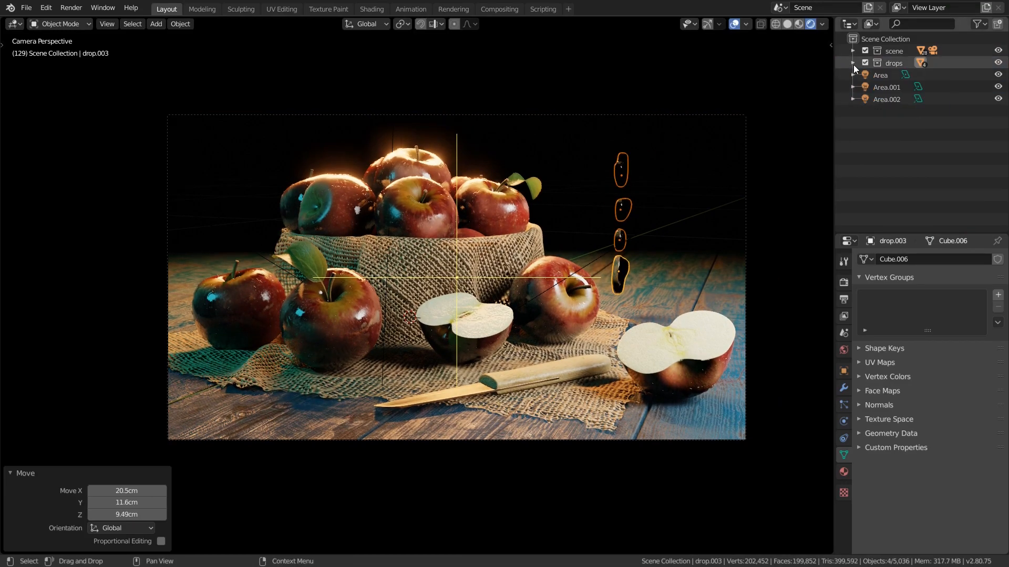
left_click(998, 63)
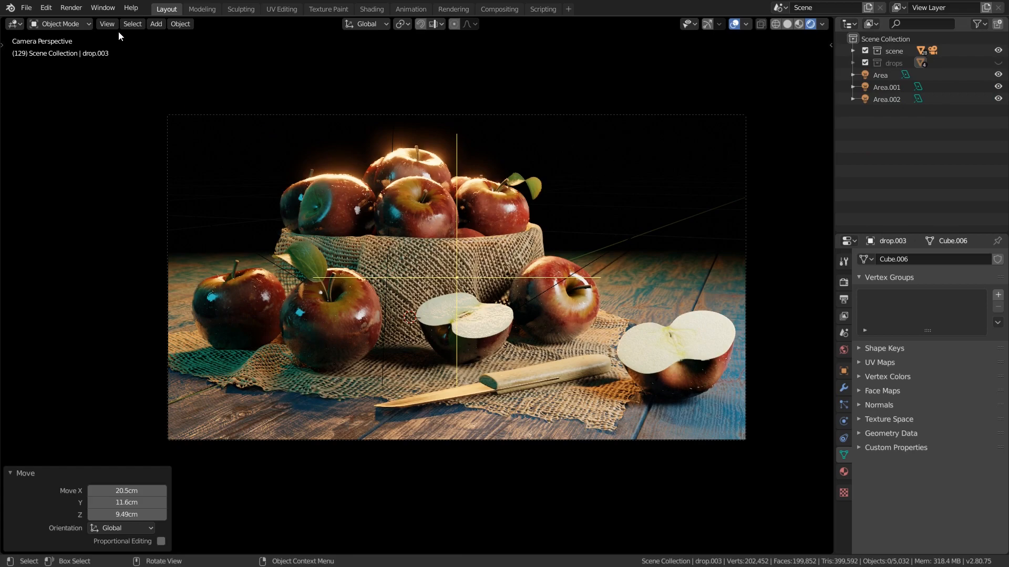
left_click(71, 7)
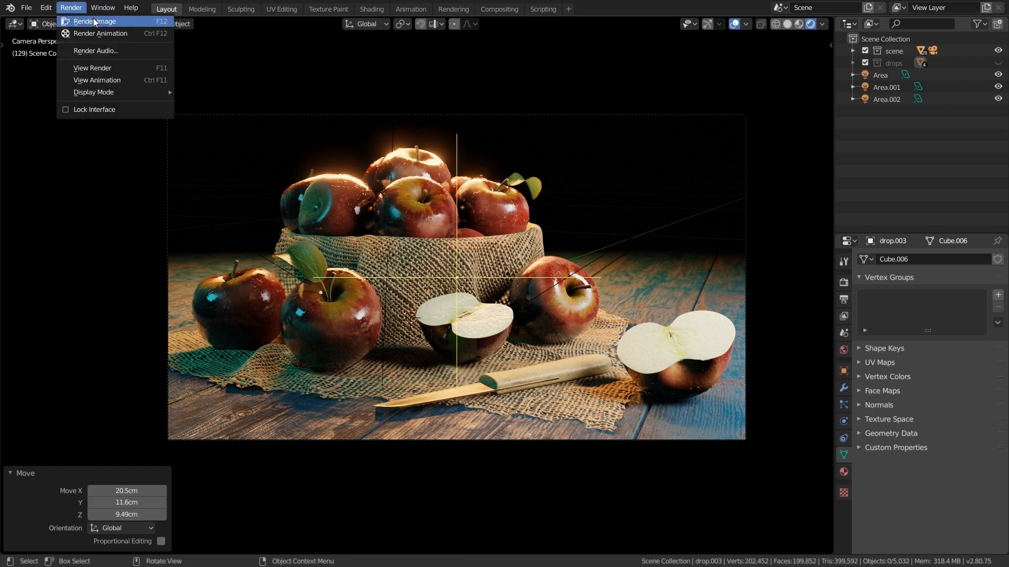
left_click(93, 20)
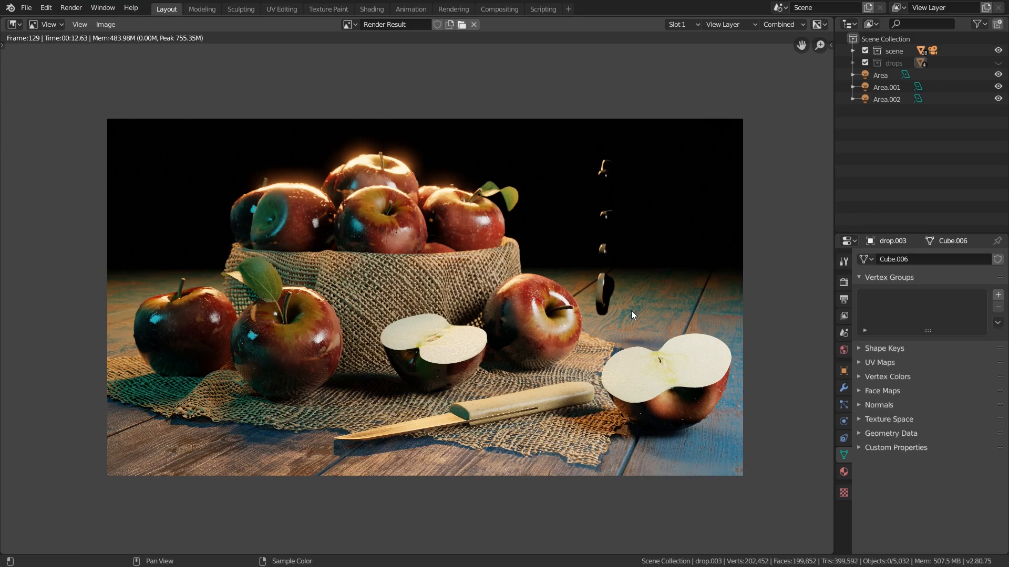
Show the outliner's render-visibility toggles, disable the drops collection for rendering, and re-render the image to check it
key("Escape")
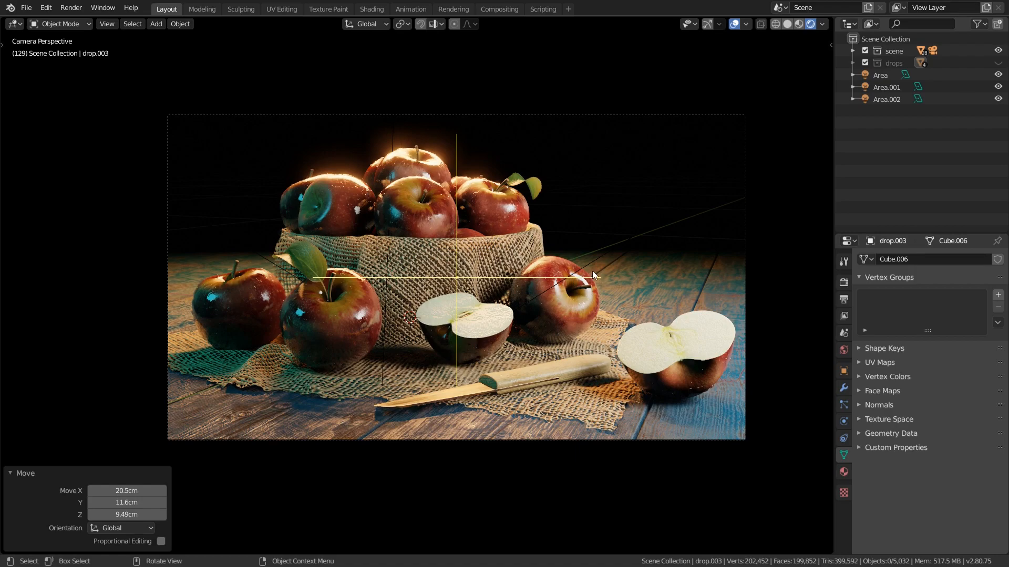
left_click(981, 28)
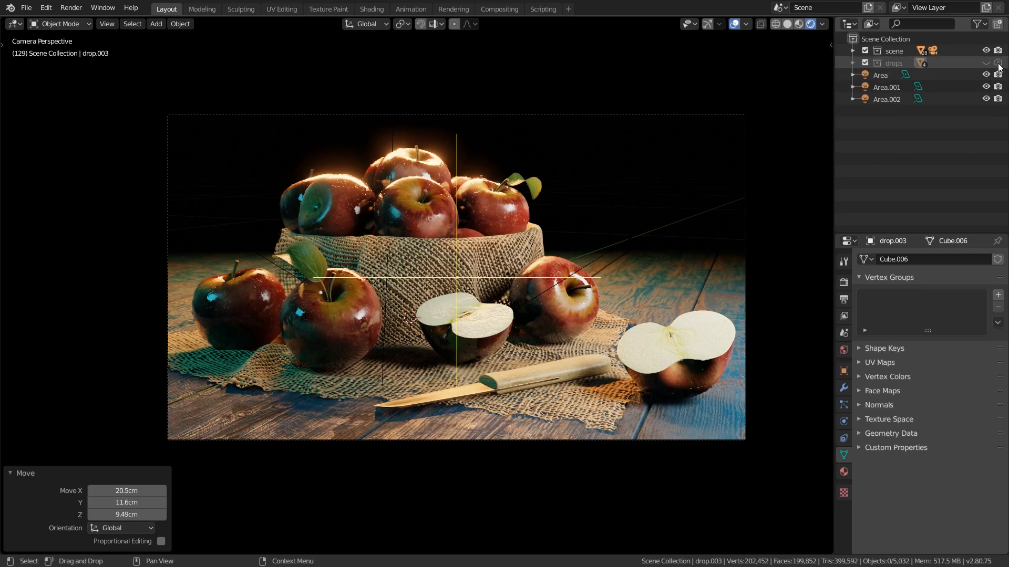
key("F12")
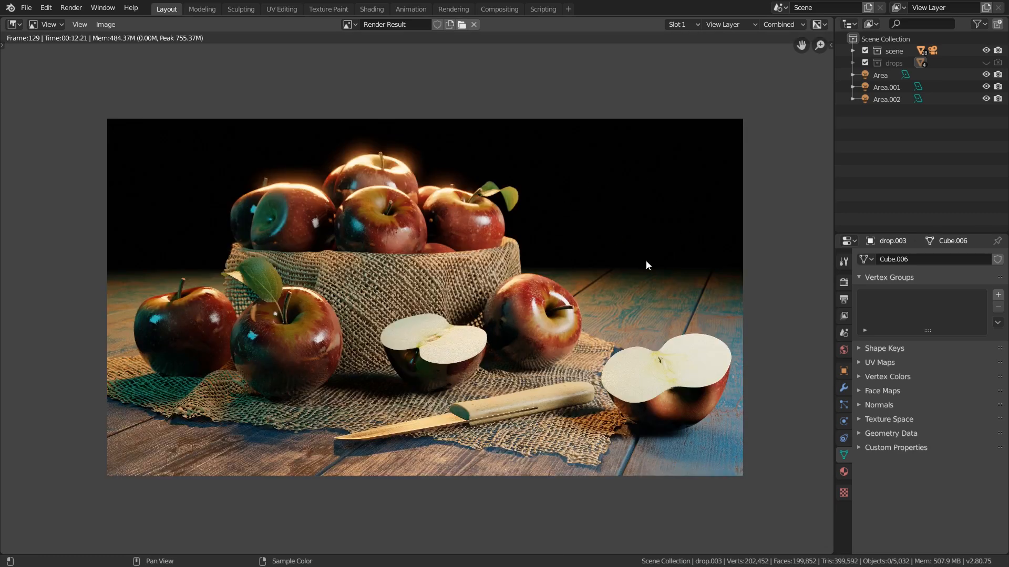
scroll(540, 300, "up", 6)
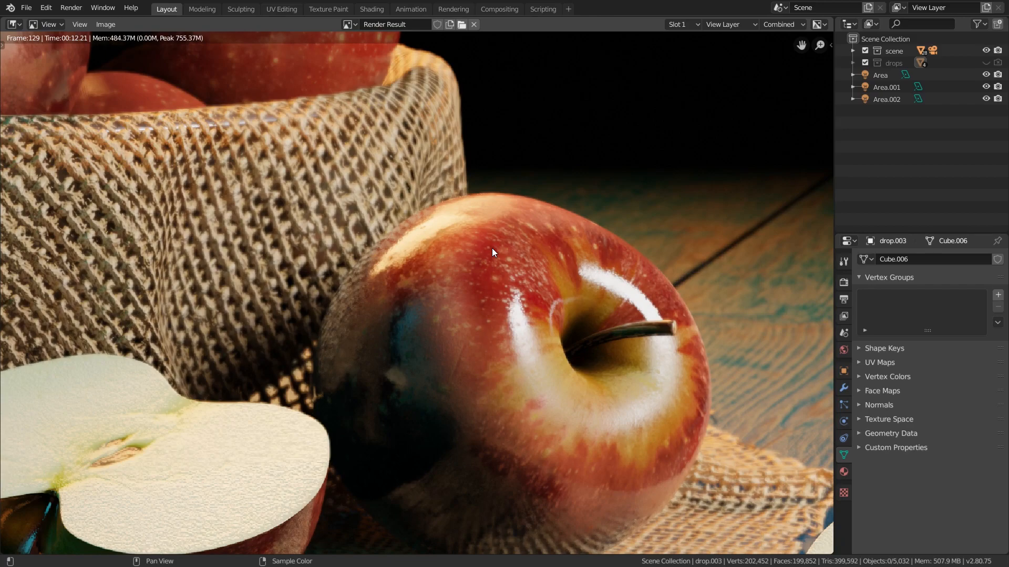
scroll(491, 249, "down", 6)
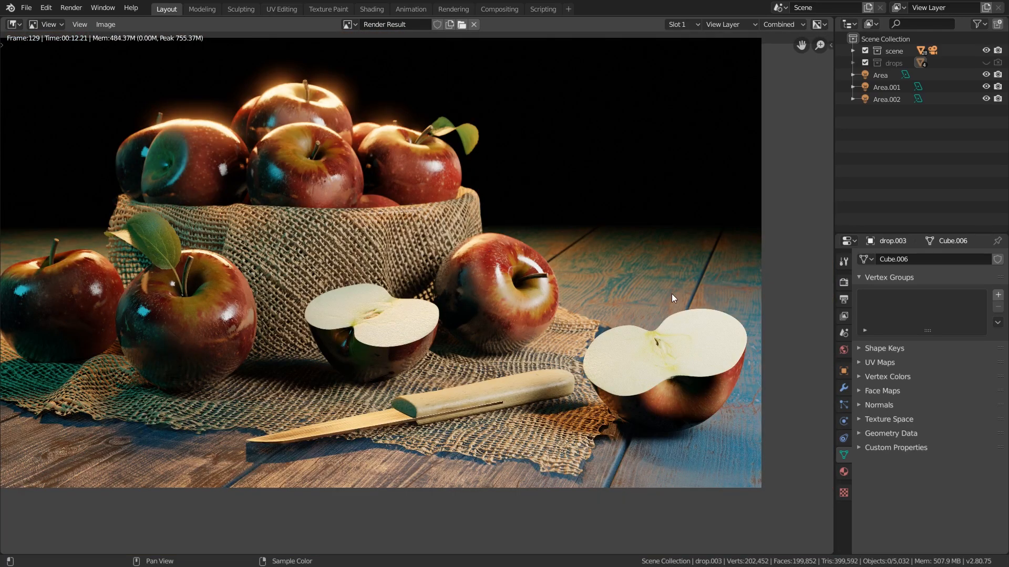
key("Escape")
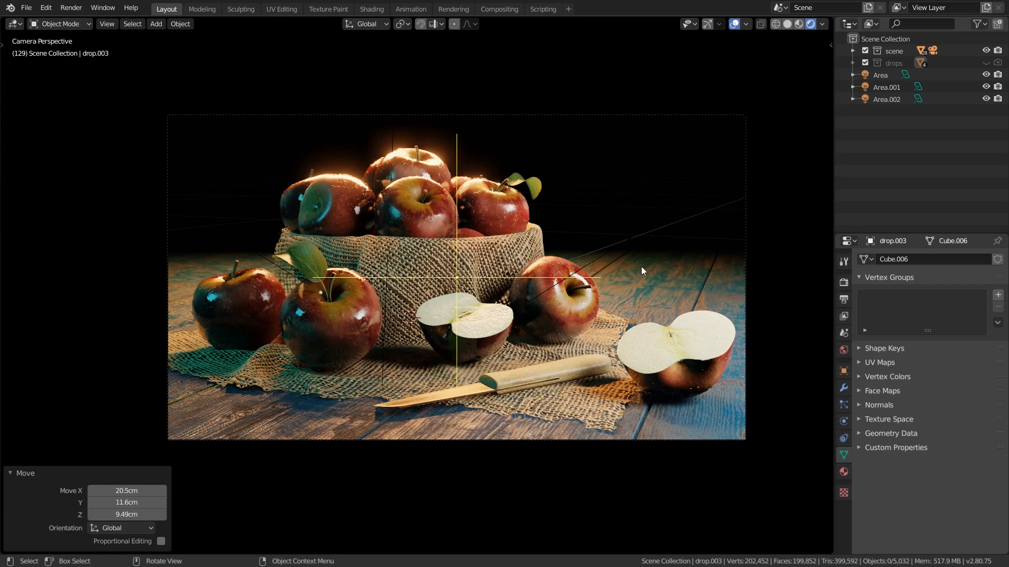
Create a new sub-collection inside the drops collection and move all four drop objects into it
left_click(856, 62)
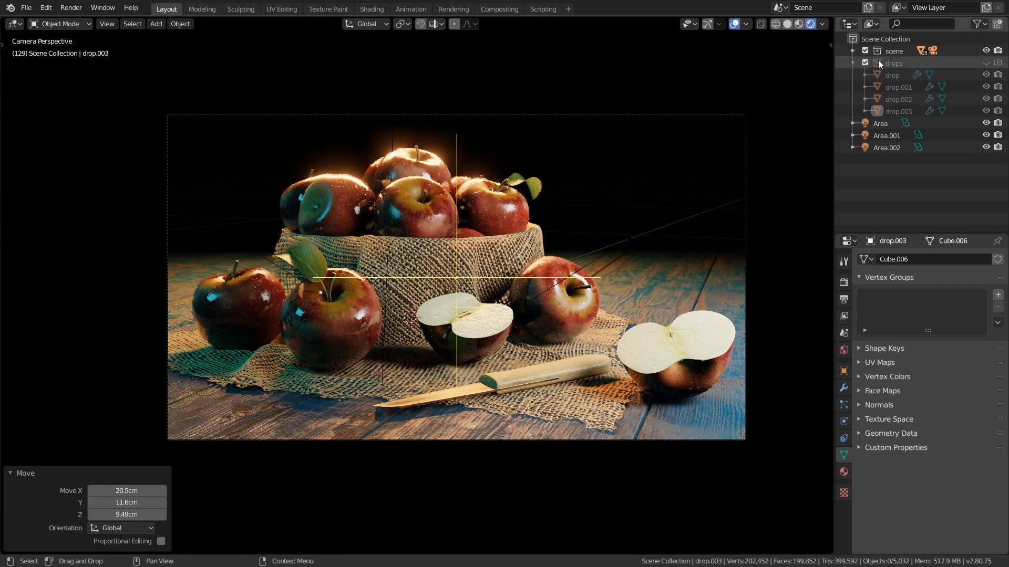
left_click(891, 62)
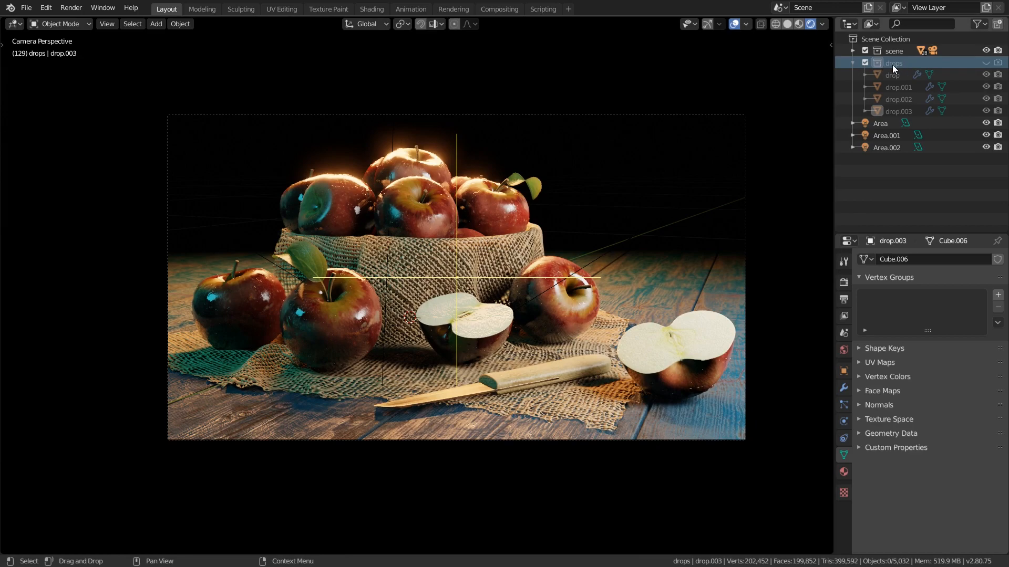
left_click(998, 24)
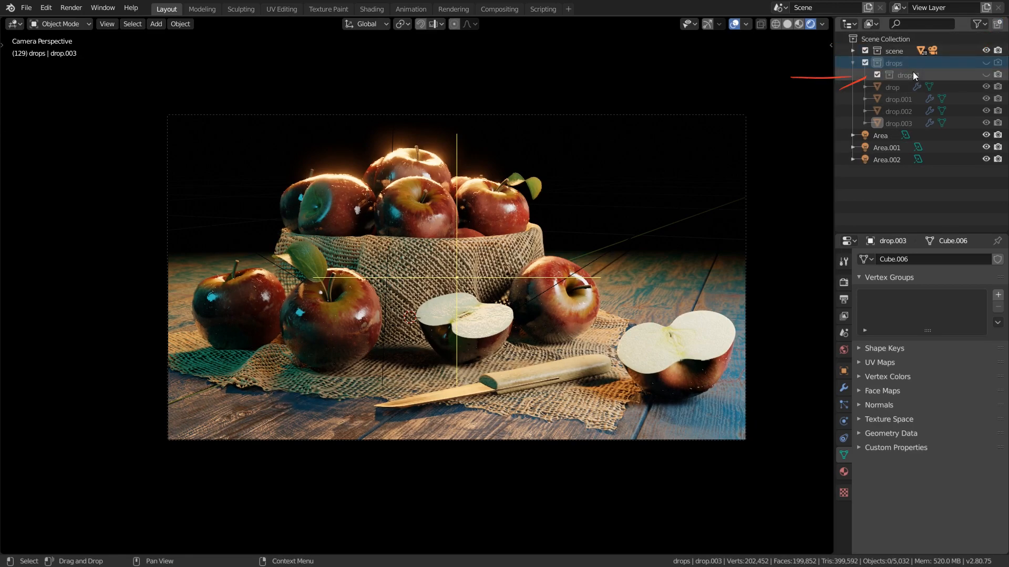
left_click(901, 86)
left_click(897, 100, "ctrl")
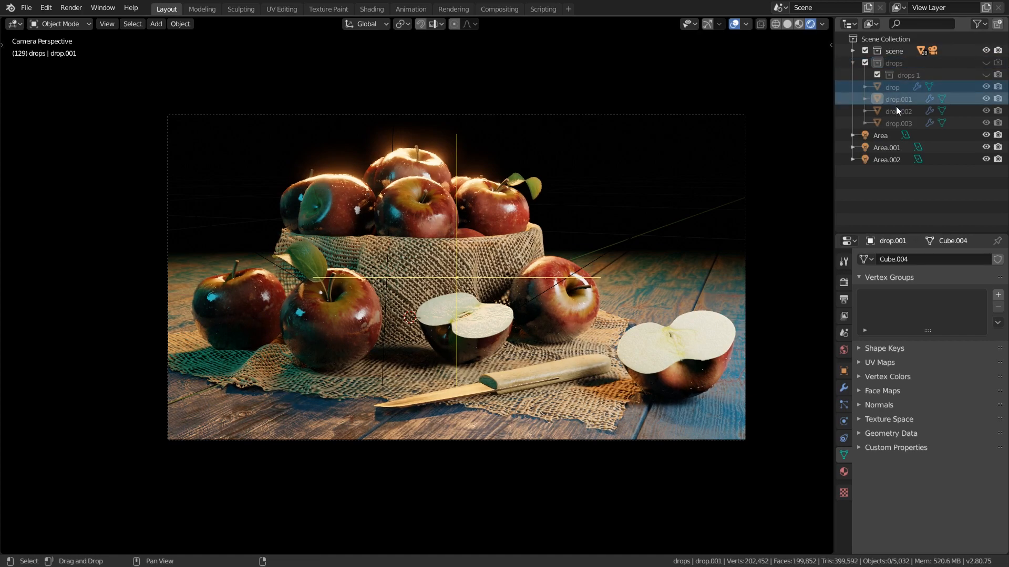
left_click(896, 111, "ctrl")
left_click(896, 124, "ctrl")
left_click_drag(876, 121, 900, 74)
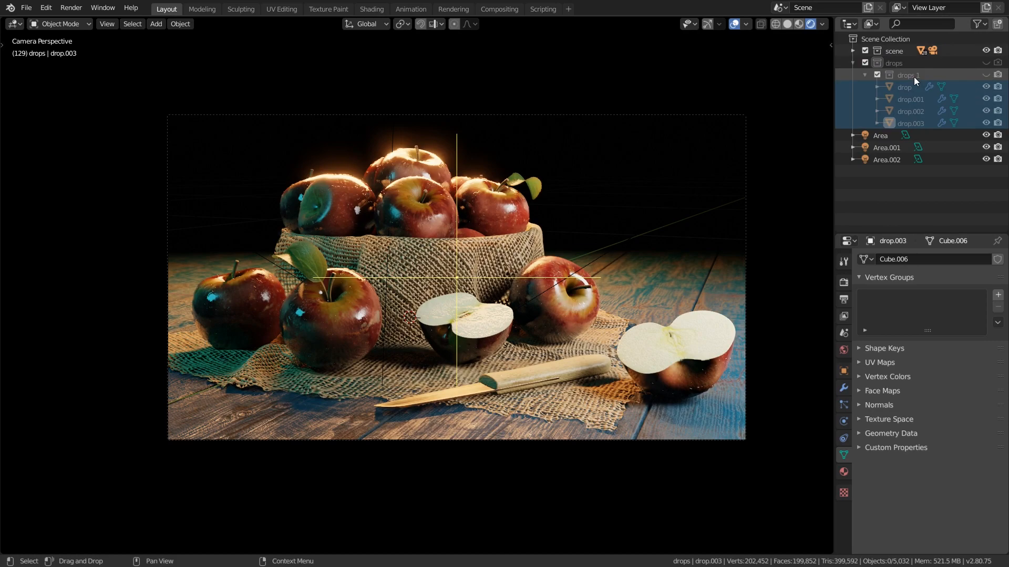
Unhide the nested drops 1 collection while keeping its parent disabled for rendering, and collapse the drops collection
left_click(987, 75)
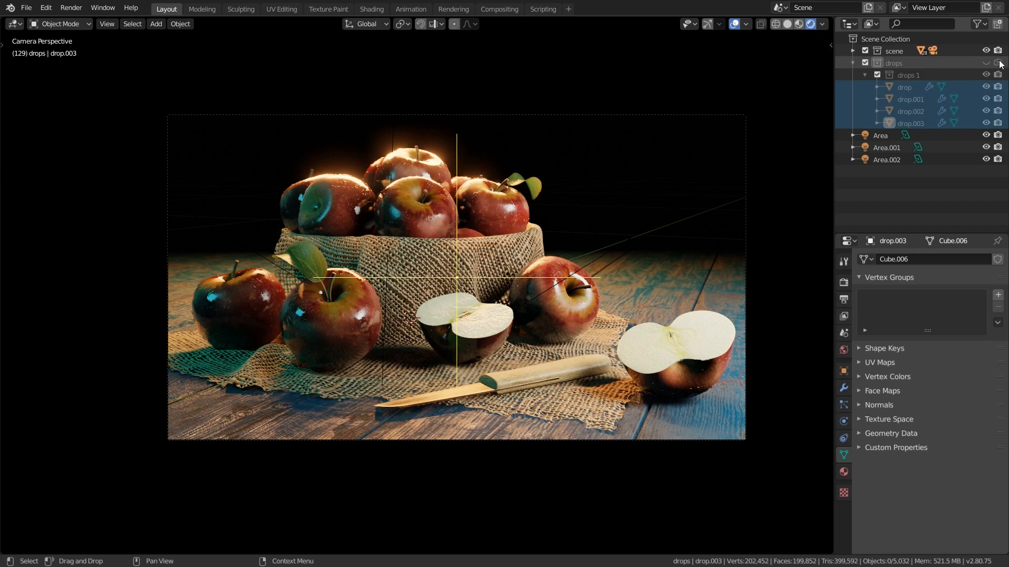
left_click(997, 62)
left_click(852, 63)
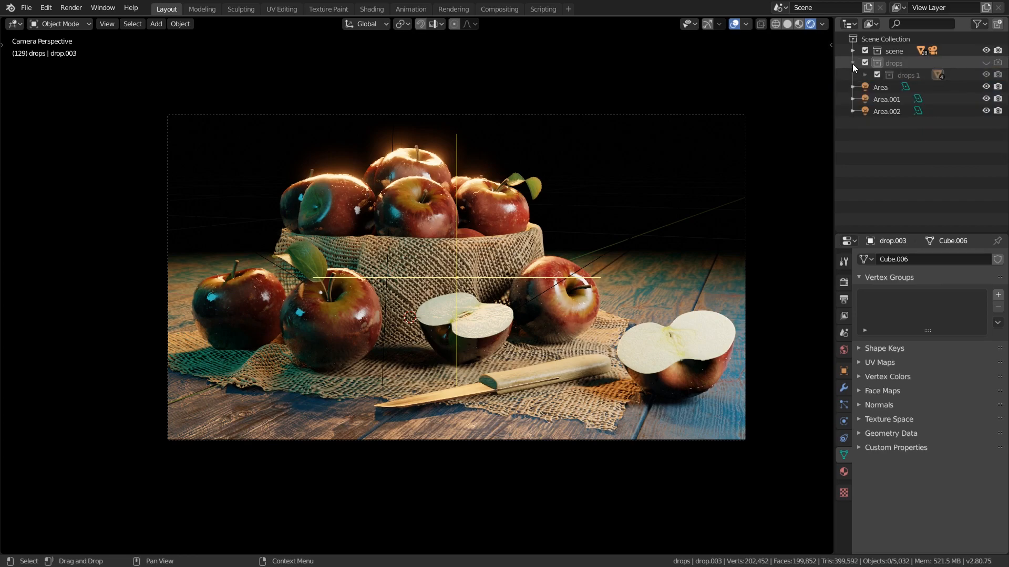
Set the instance collection of the particle system on the whole apple beside the basket to drops 1
left_click(547, 263)
left_click(844, 407)
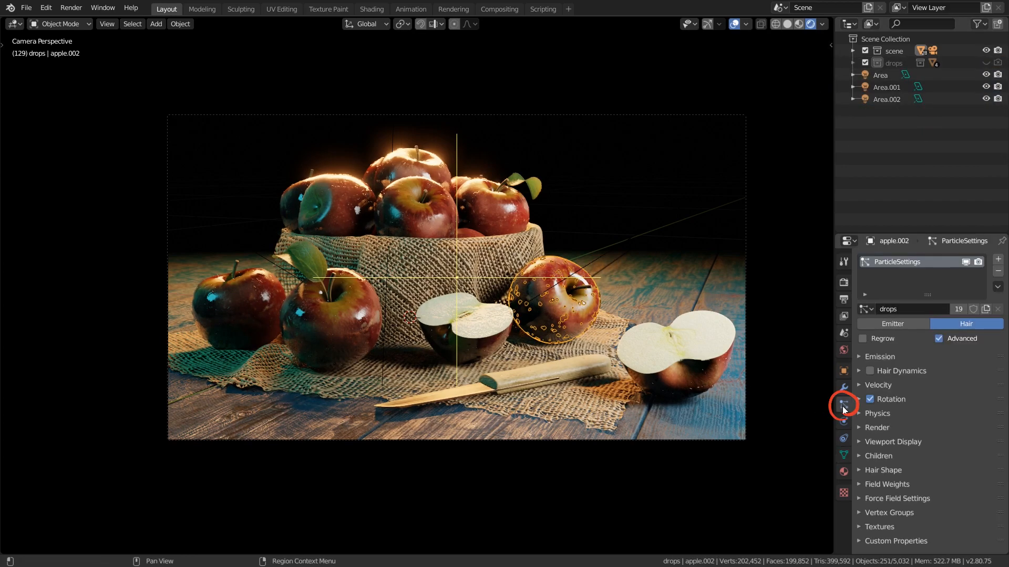
left_click(888, 427)
scroll(894, 423, "down", 5)
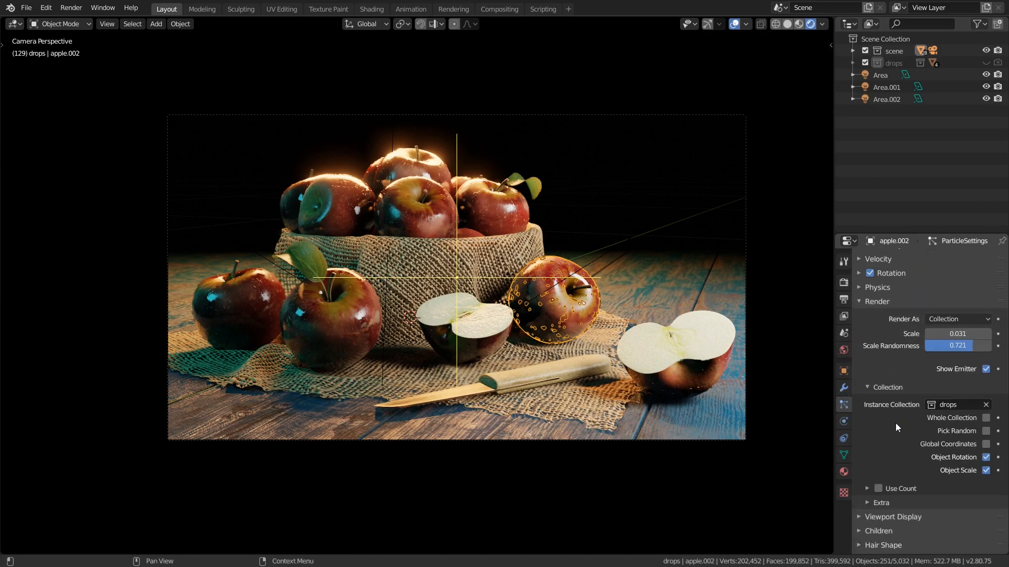
left_click(960, 404)
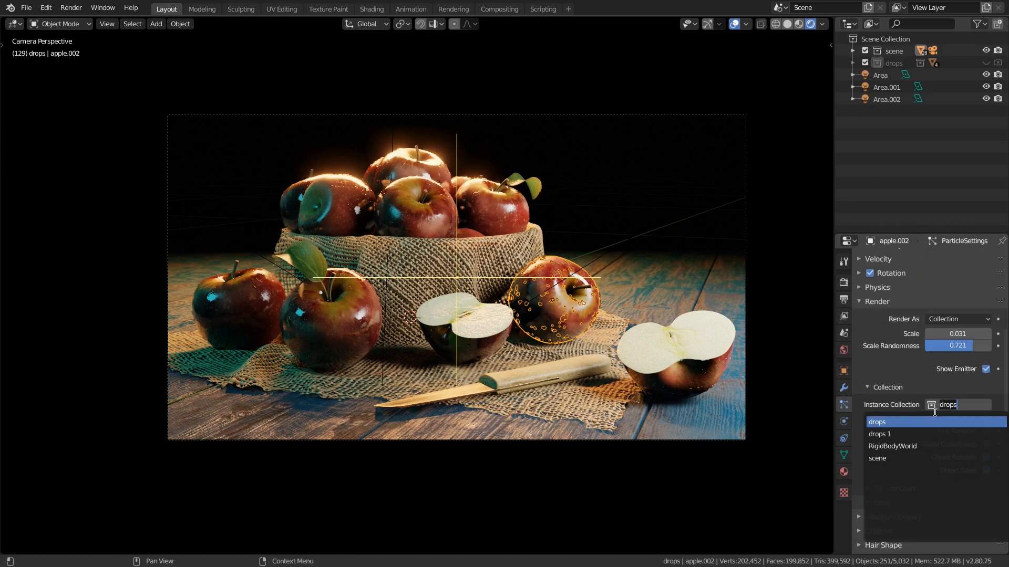
left_click(878, 434)
Set the instance collection of apple_cut_2's particle system to drops 1, and check the setting on apple_cut_1
left_click(683, 361)
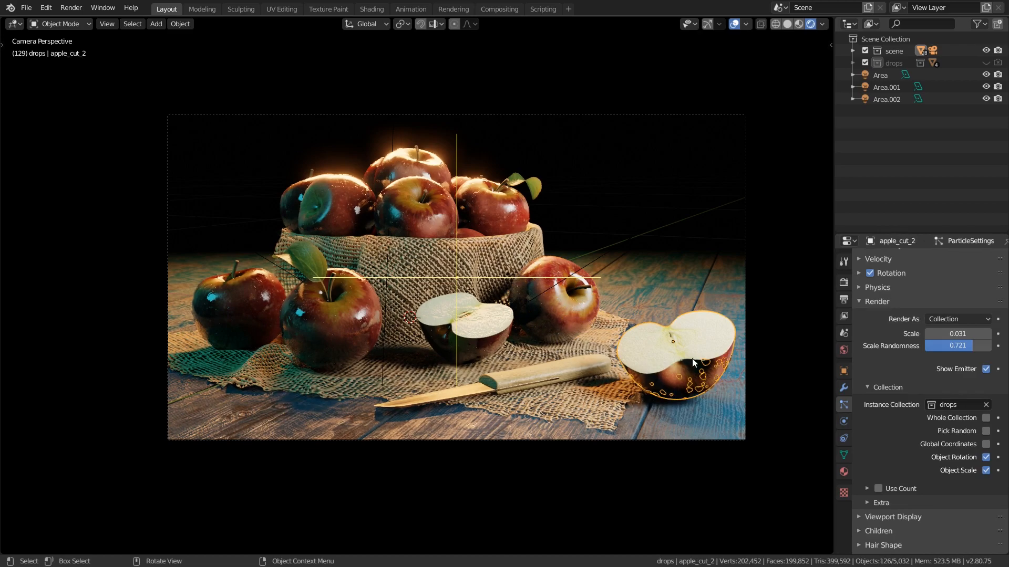
left_click(956, 404)
left_click(893, 433)
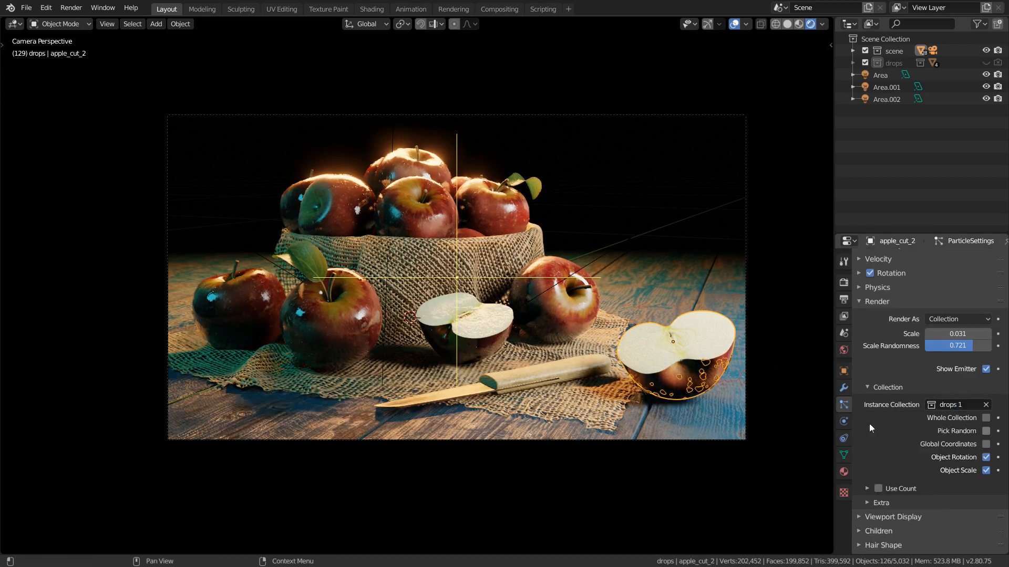
left_click(476, 326)
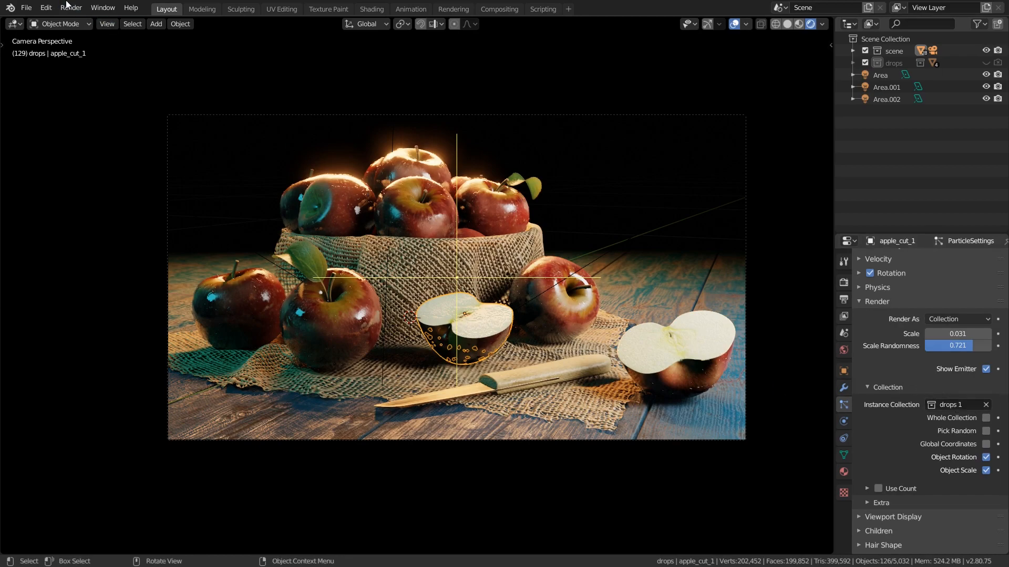
Render the image and examine the apples' water drops, the burlap and the knife up close
left_click(69, 6)
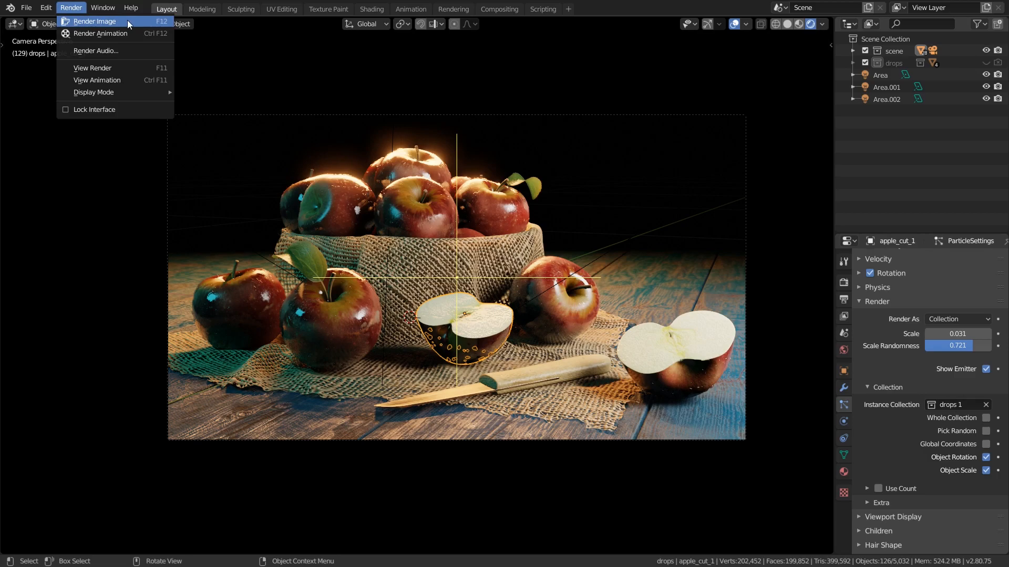
left_click(94, 21)
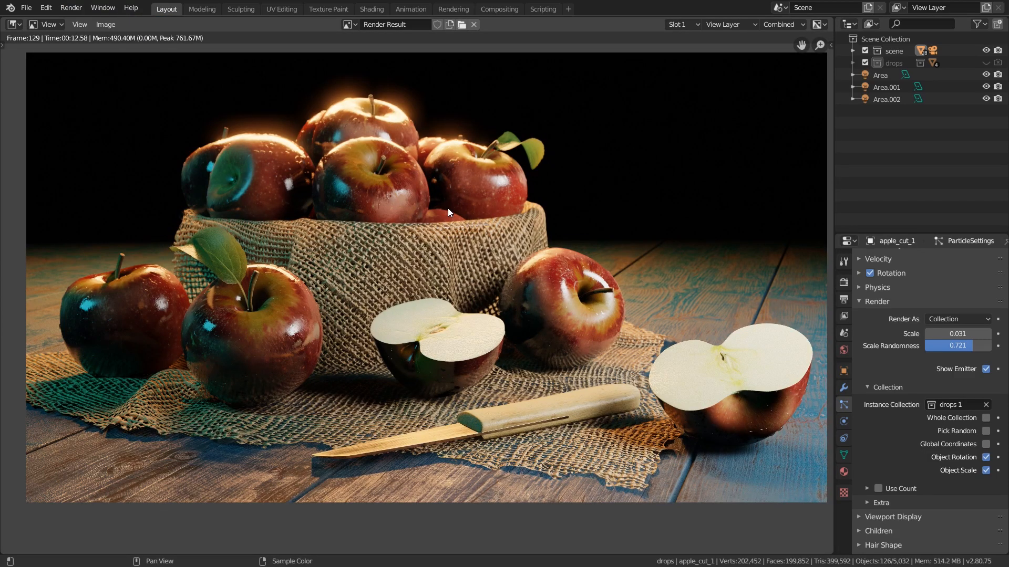
scroll(456, 225, "down", 1)
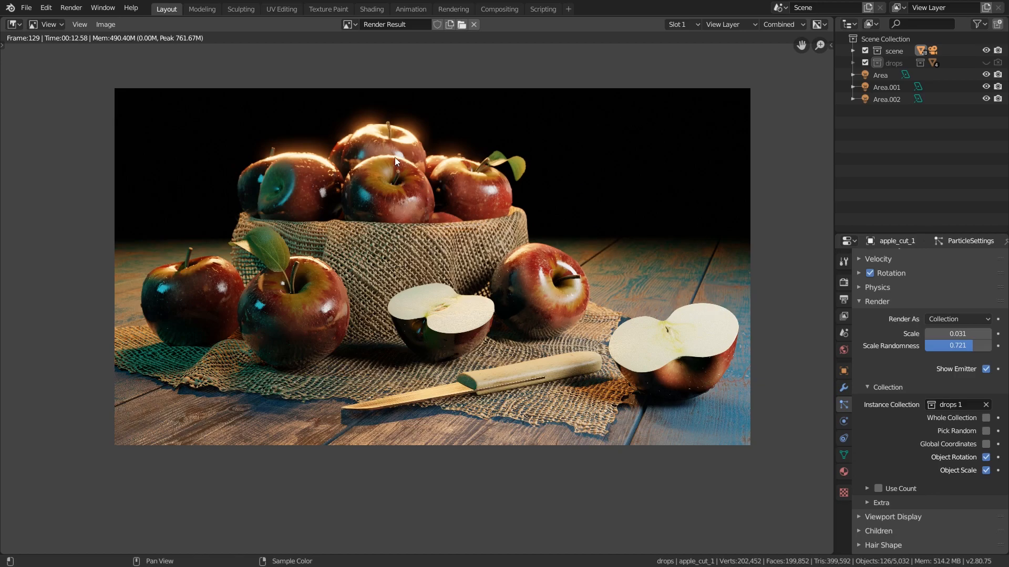
scroll(395, 157, "up", 6)
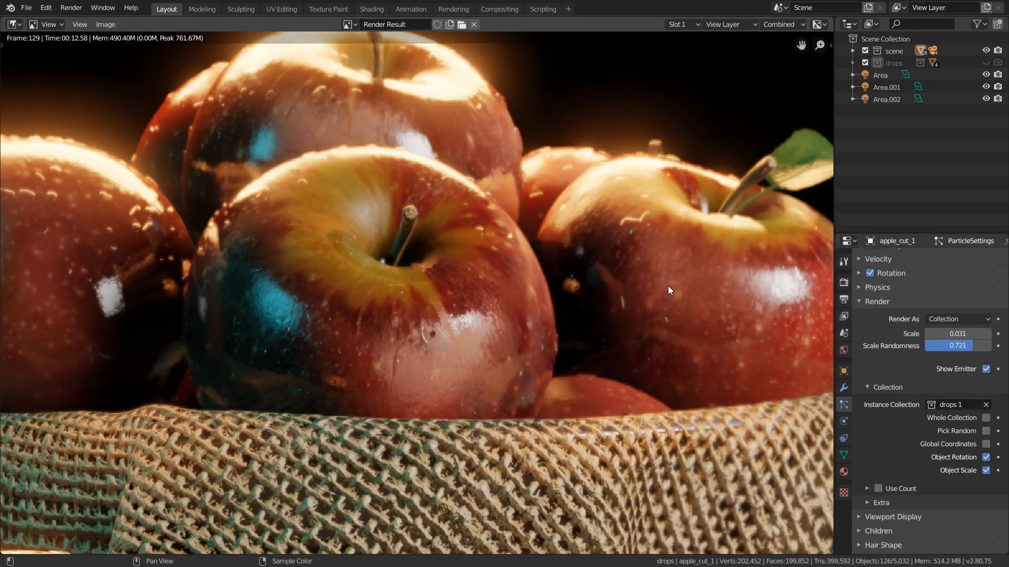
scroll(668, 288, "down", 2)
middle_click_drag(702, 465, 585, 195)
middle_click_drag(639, 465, 556, 306)
scroll(549, 310, "up", 4)
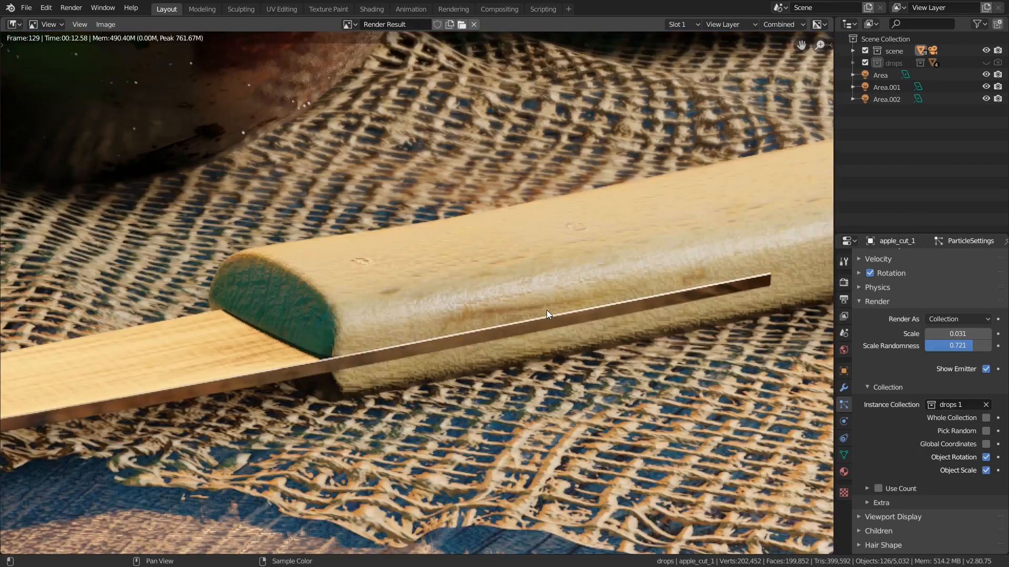
scroll(506, 415, "down", 7)
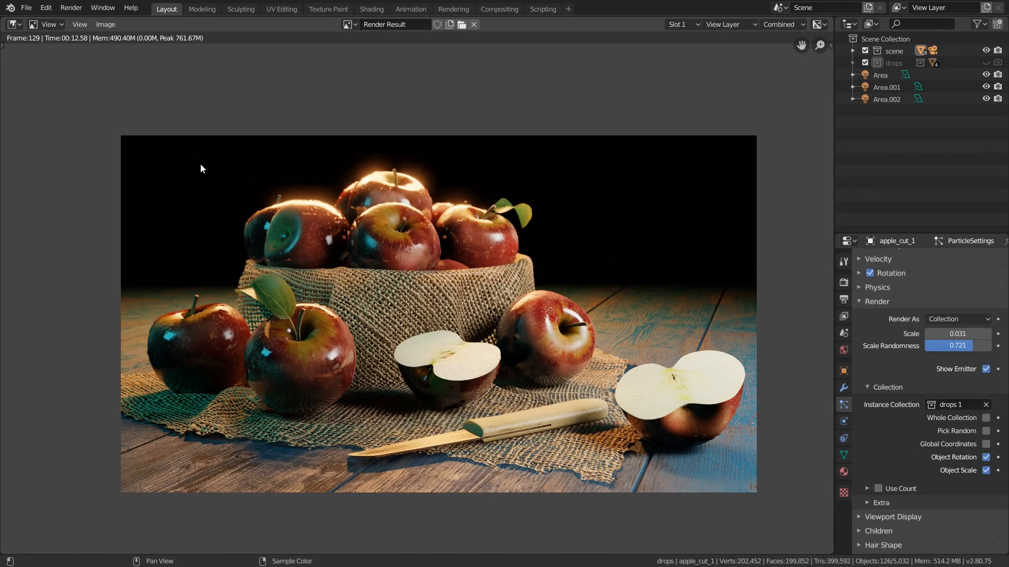
Review the output dimensions and the Eevee sampling settings
left_click(840, 298)
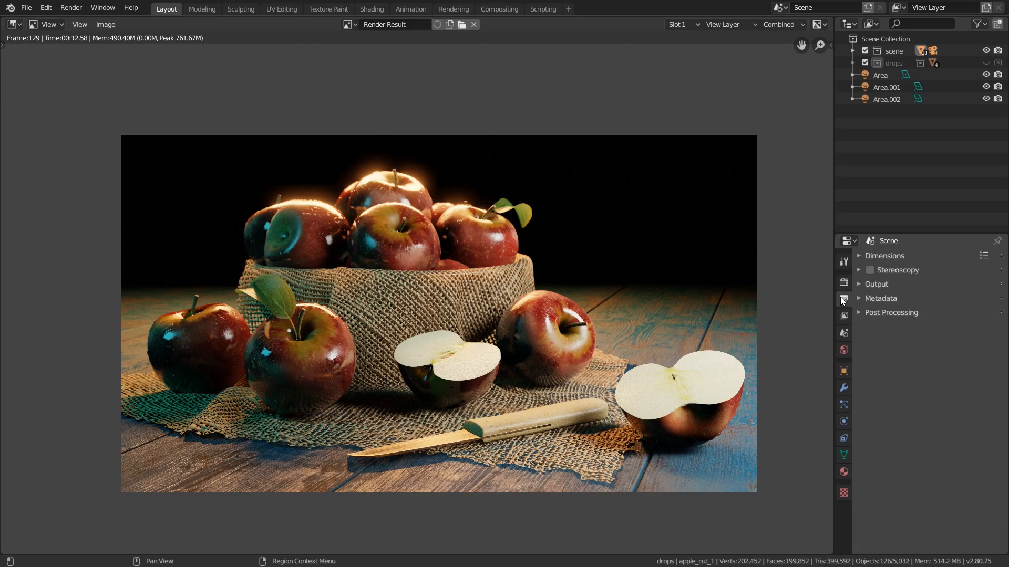
left_click(859, 256)
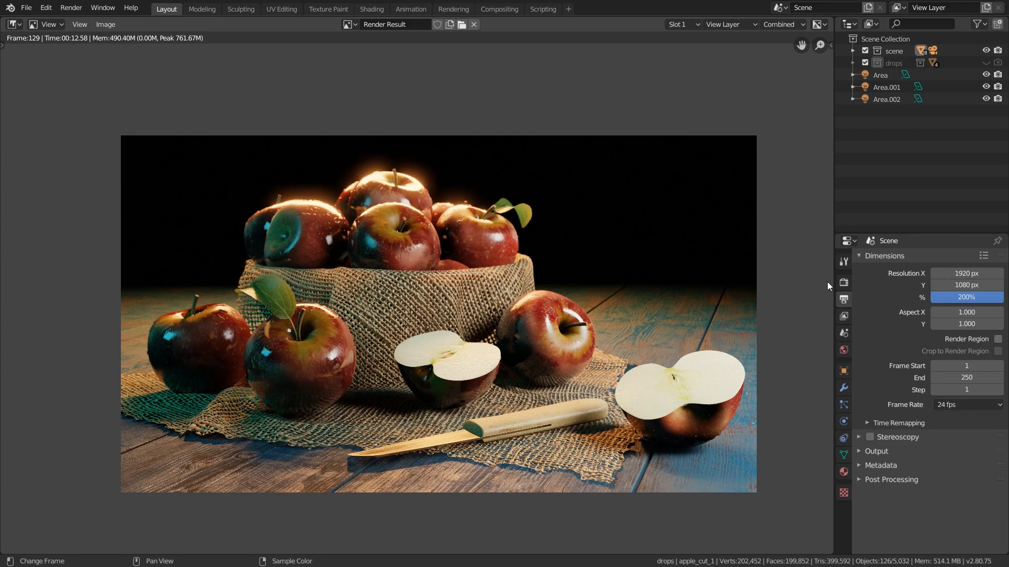
left_click(844, 283)
left_click(881, 278)
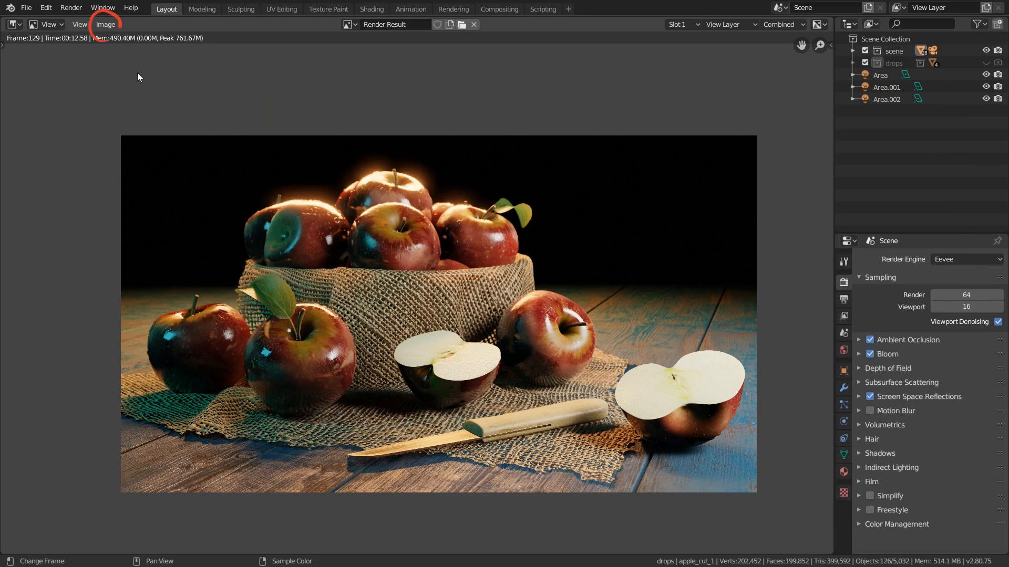
Start saving the render result as an image in the rend folder with the file name apple_scene_01
left_click(104, 26)
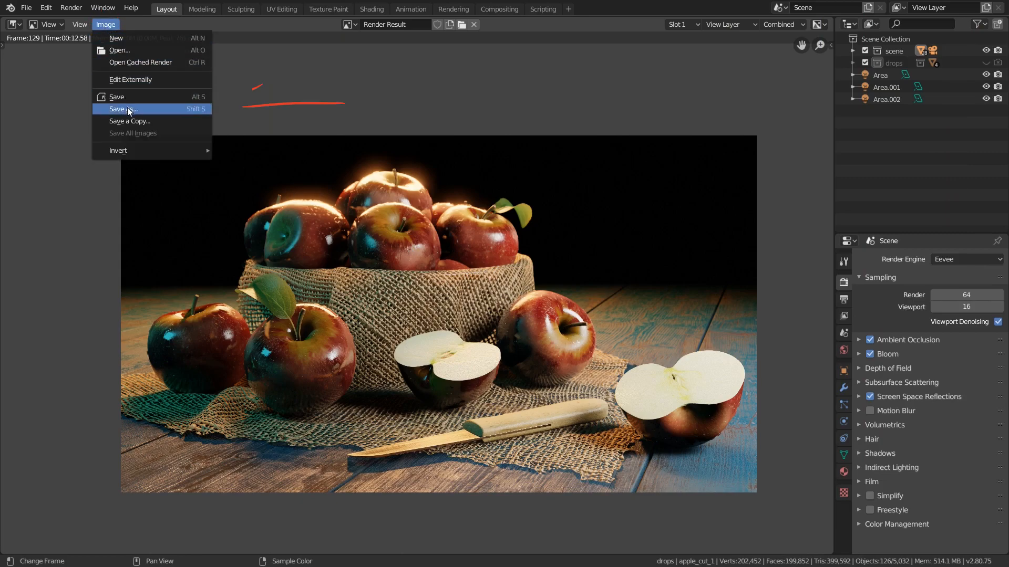
left_click(194, 112)
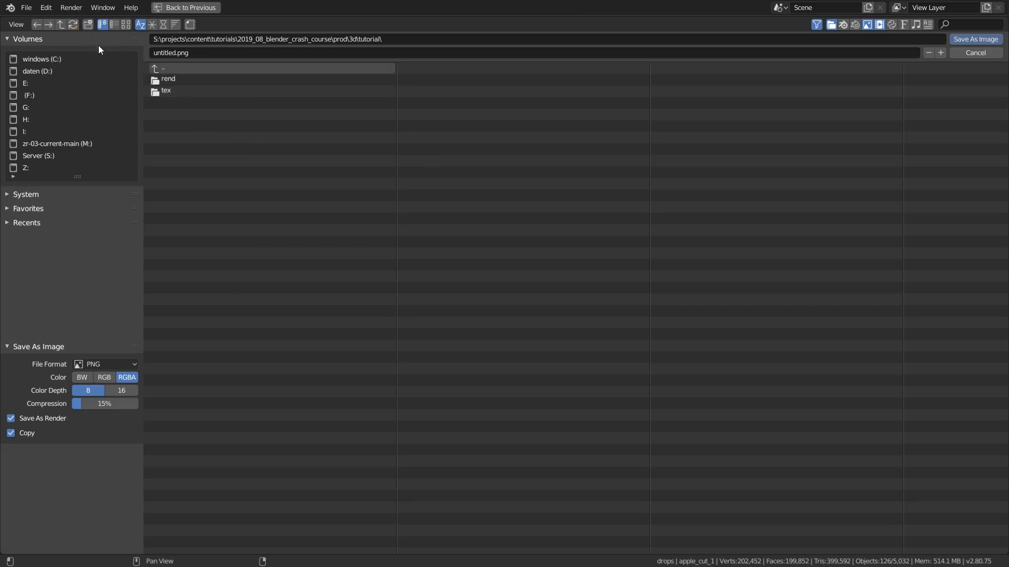
double_click(162, 78)
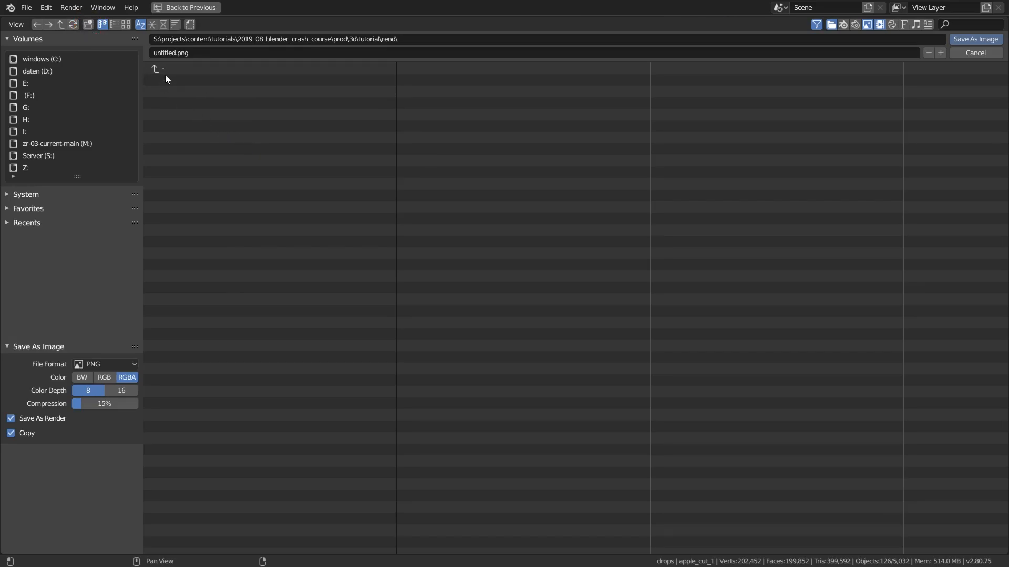
left_click(178, 53)
type("apple_scene_01")
key("Return")
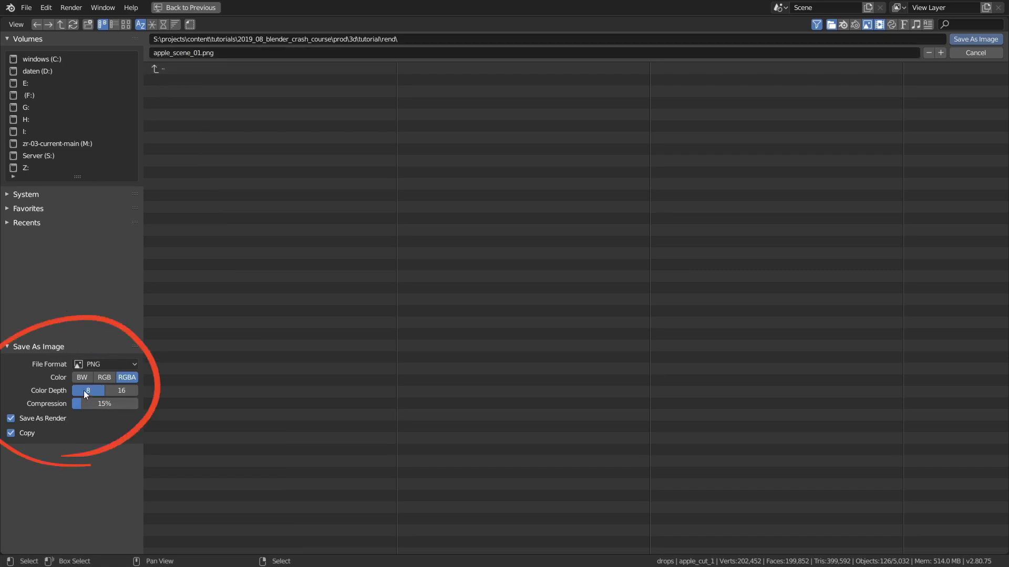
Save the image as a PNG with RGB color and 16-bit color depth, and return to the 3D scene
left_click(91, 364)
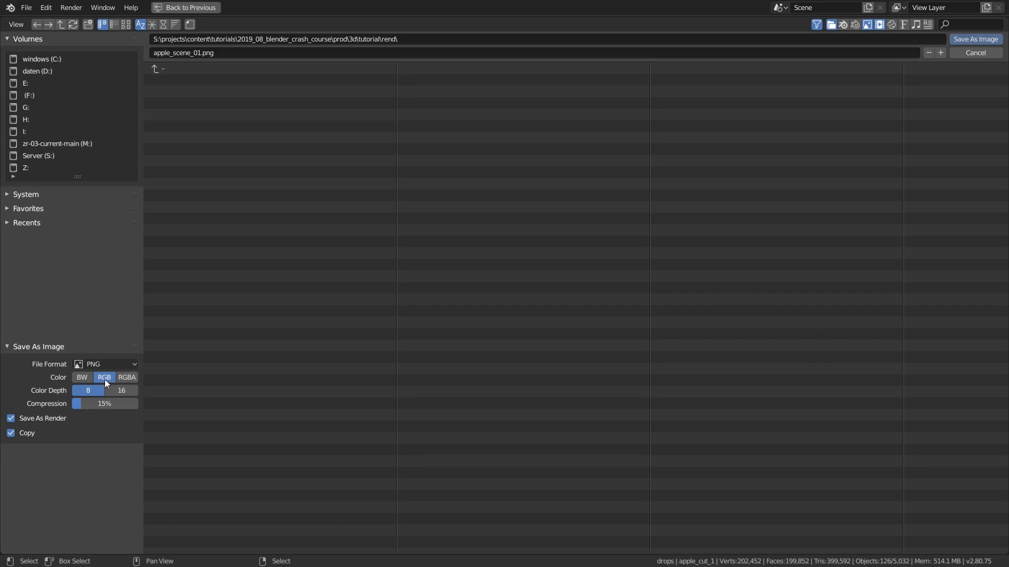
left_click(122, 391)
left_click(977, 39)
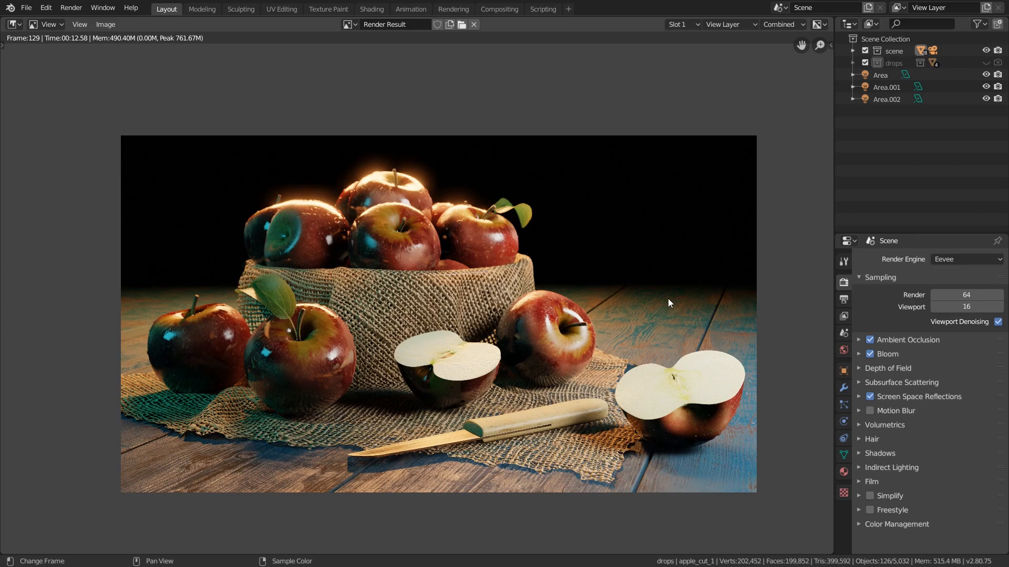
key("Escape")
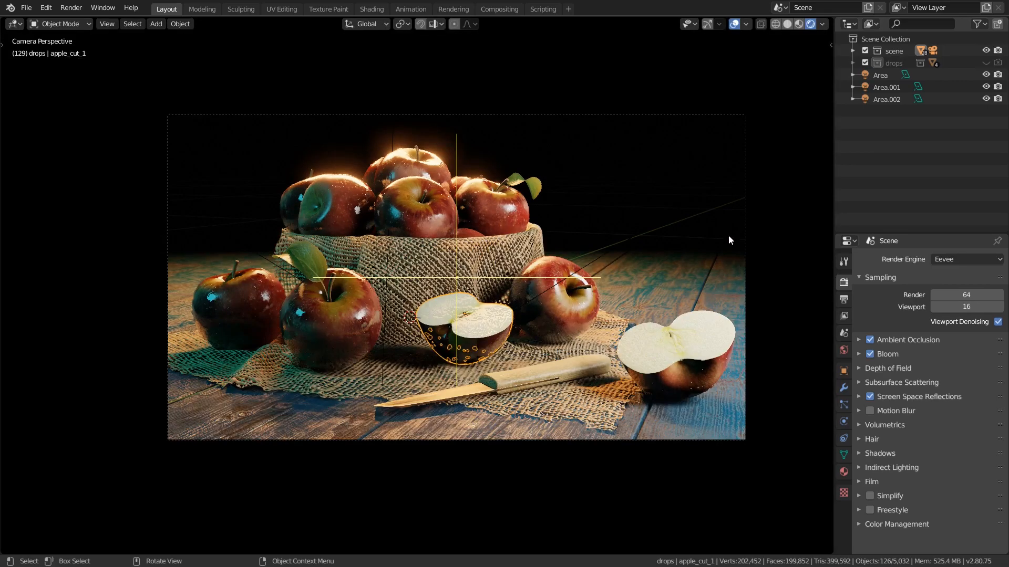
View the saved apple_scene_01.png enlarged in the Fotos app and examine the cut apple, knife and burlap up close
left_click_drag(1008, 105, 672, 109)
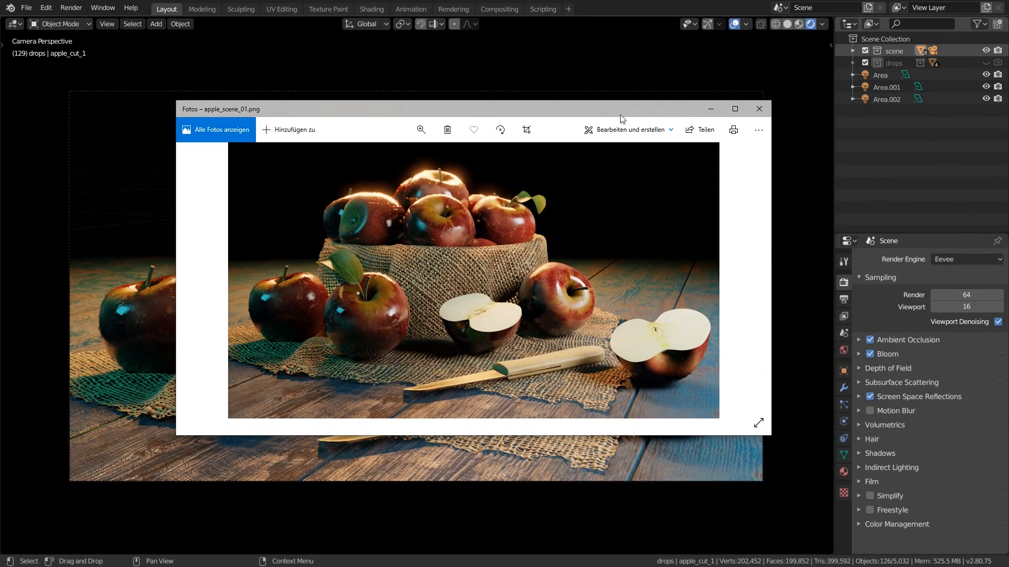
double_click(482, 111)
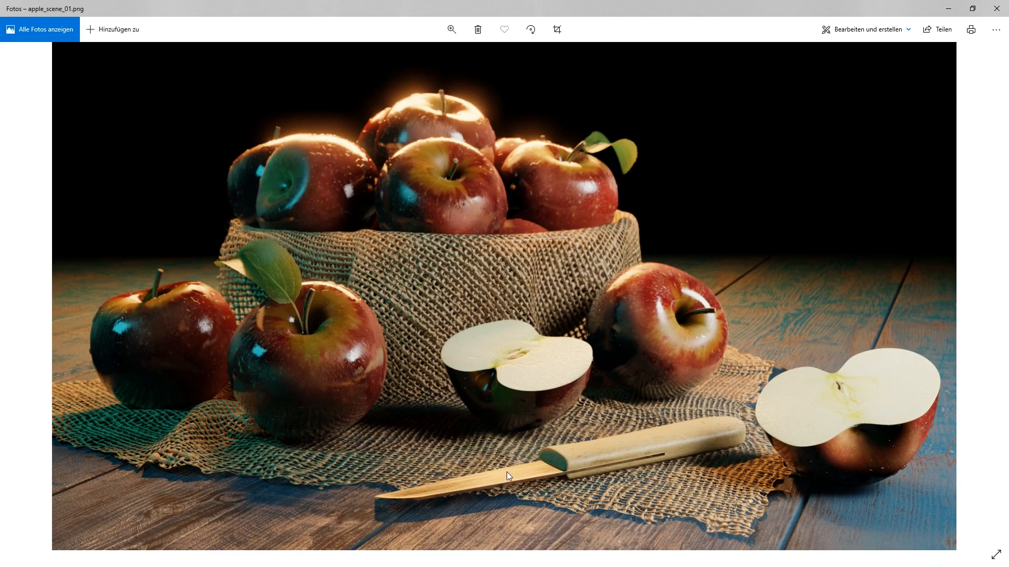
scroll(362, 408, "up", 3)
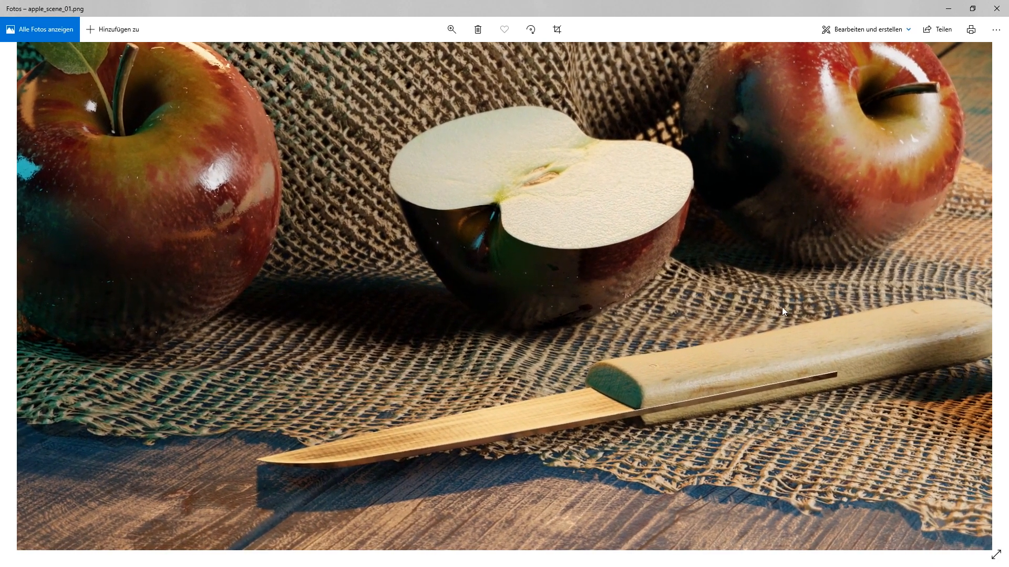
left_click_drag(782, 307, 483, 354)
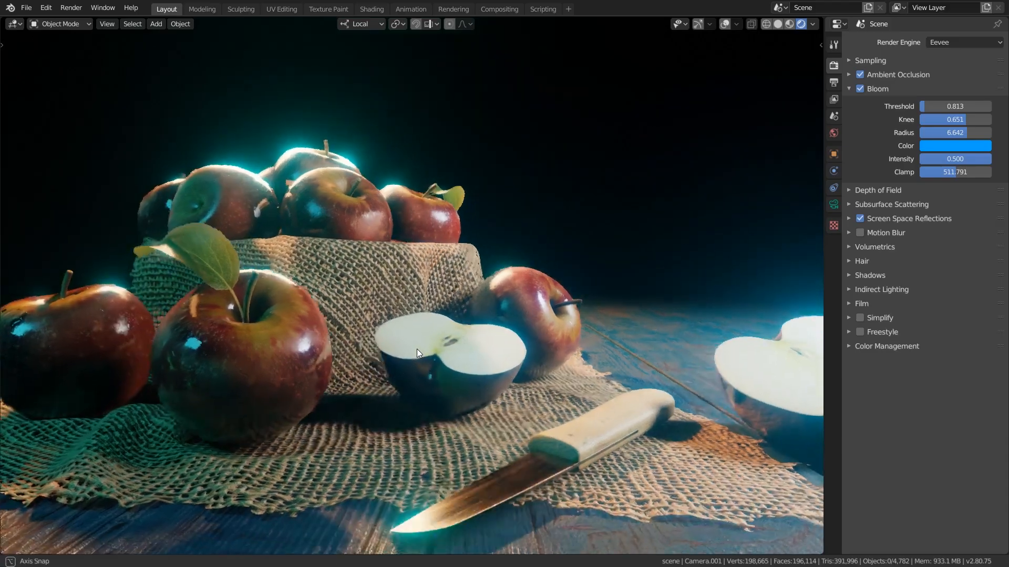
middle_click_drag(417, 349, 355, 346)
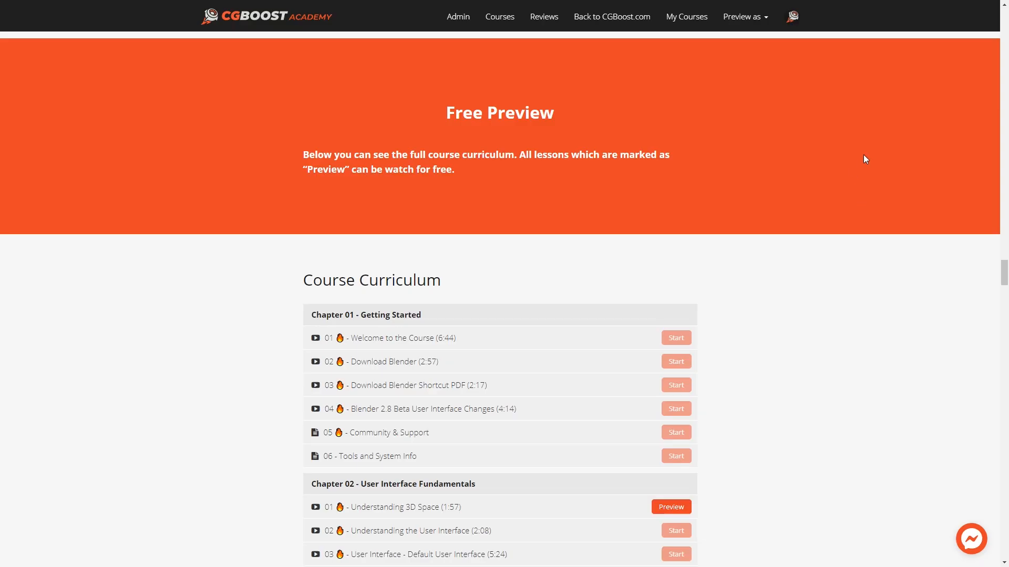
Browse the CG Boost Academy course curriculum in the browser down to the User Interface Fundamentals lessons
scroll(863, 155, "down", 7)
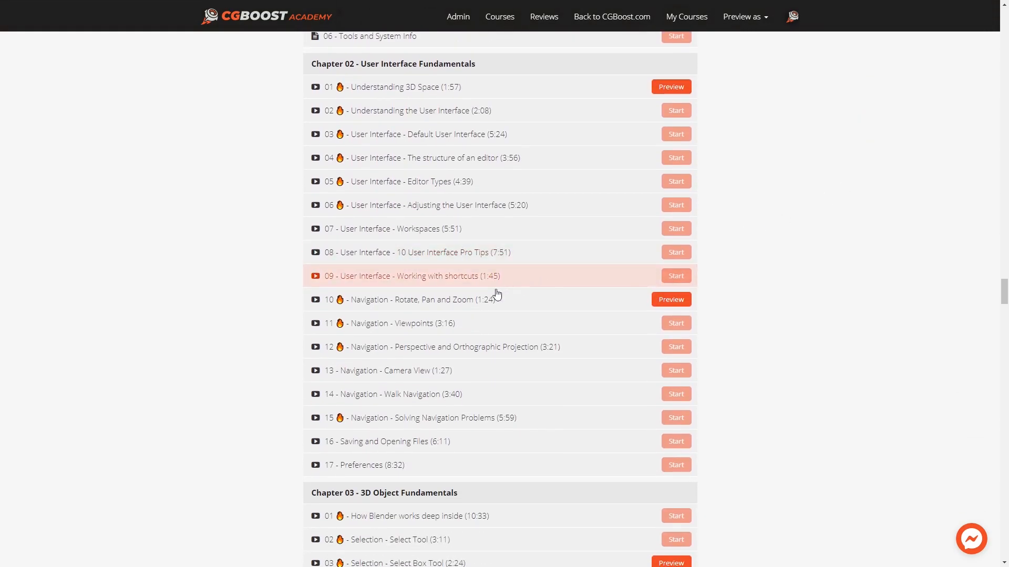
left_click(486, 300)
left_click(623, 292)
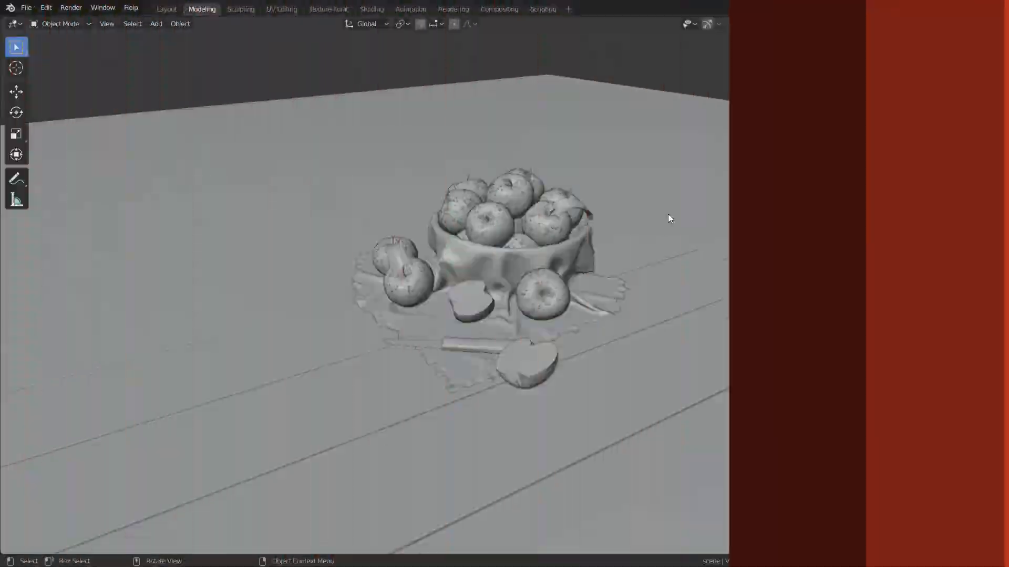
Switch back to Blender, show the apple scene in rendered viewport shading and examine the arrangement up close
left_click(796, 24)
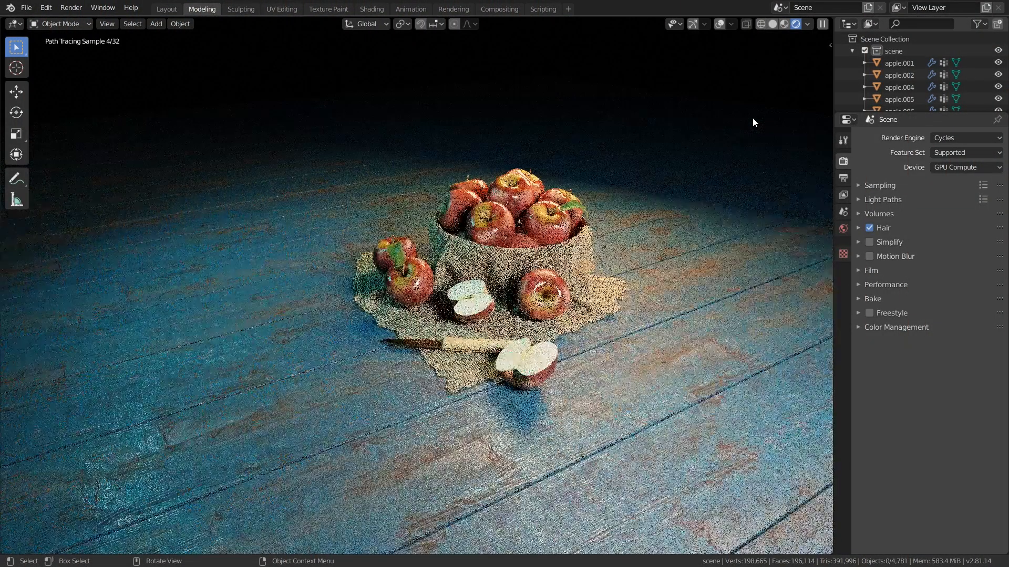
scroll(631, 220, "up", 2)
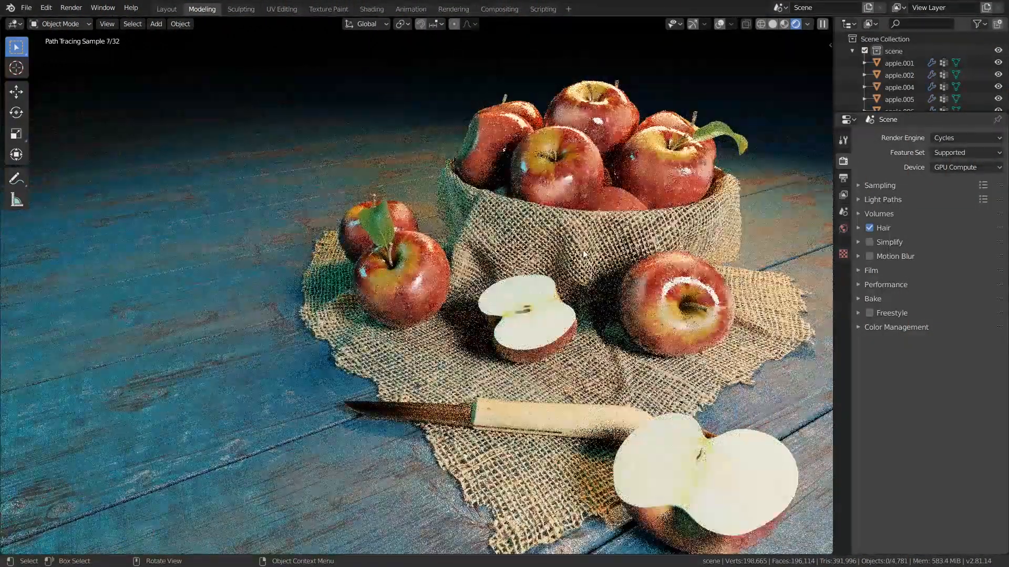
mouse_move(581, 252)
middle_mouse_down()
mouse_move(692, 231)
mouse_move(613, 237)
mouse_move(654, 217)
middle_mouse_up()
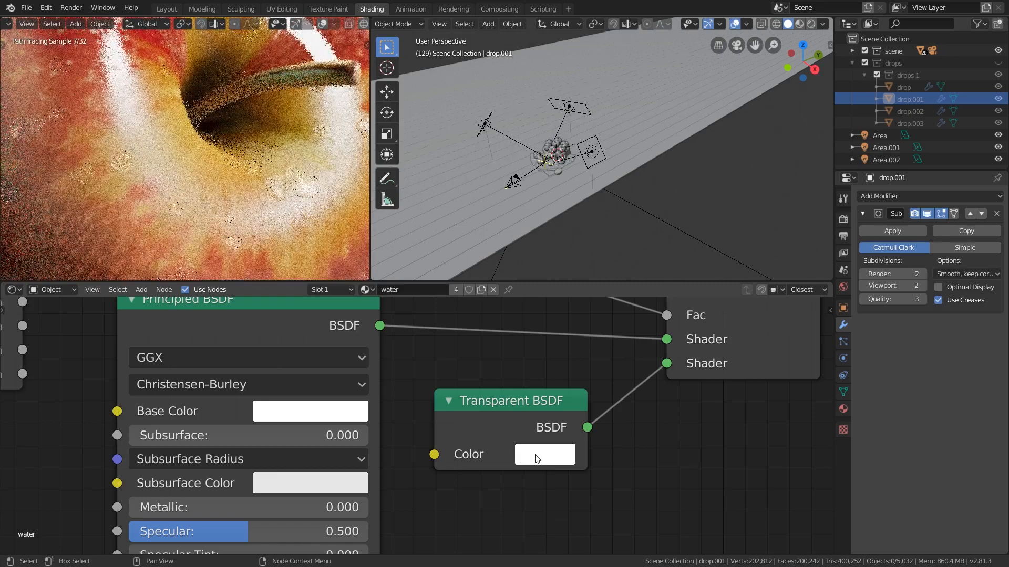
Try a mid-gray value of 0.508 for the water material's Transparent BSDF color and brighten it to a lighter gray
left_click(536, 459)
left_click_drag(706, 152, 704, 182)
left_click_drag(706, 219, 705, 220)
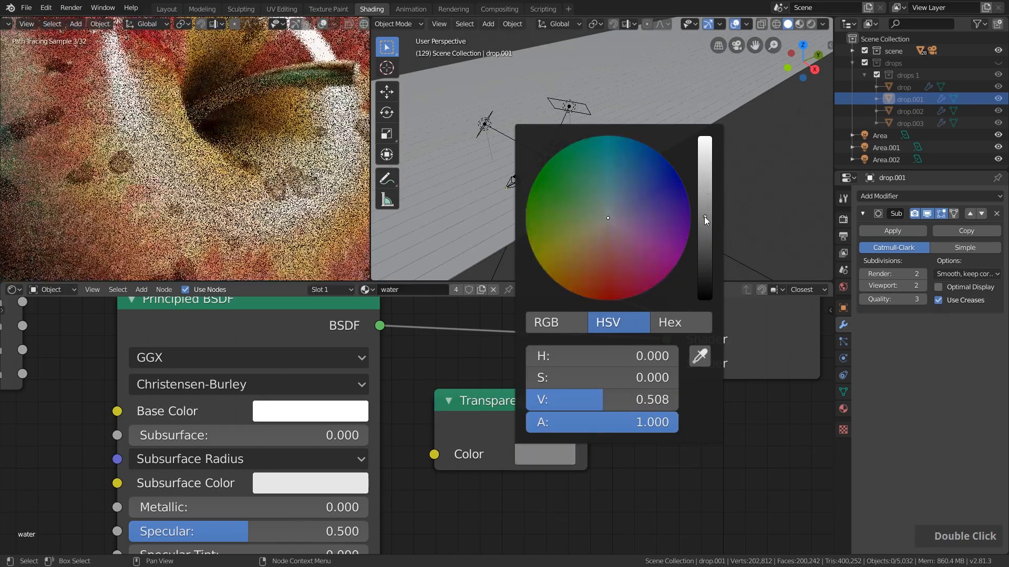
left_click(705, 160)
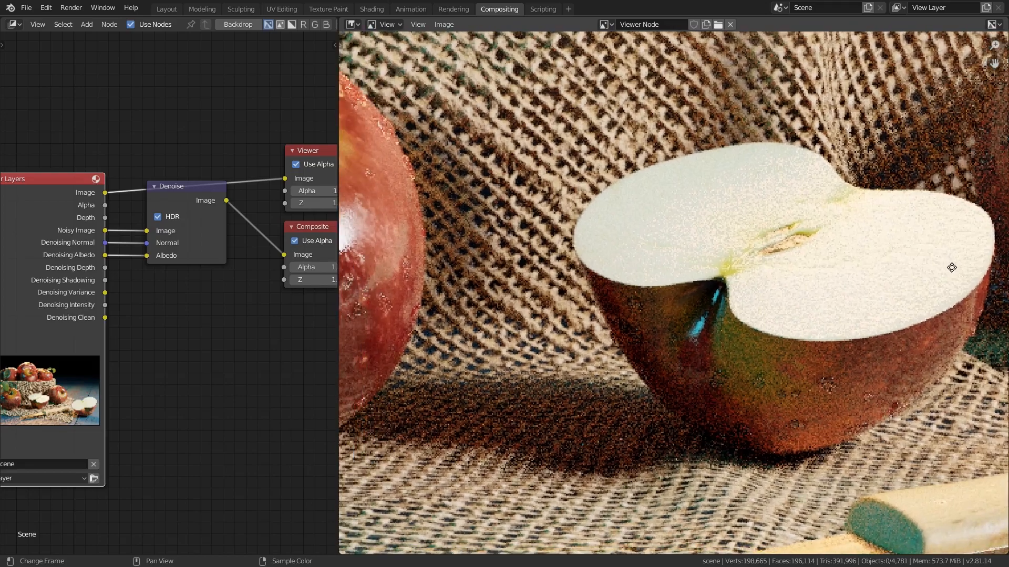
Compare the noisy render with the Denoise node's output in the Viewer, examining the cut apple, the leafed apple and the whole arrangement
middle_click_drag(347, 279, 720, 318)
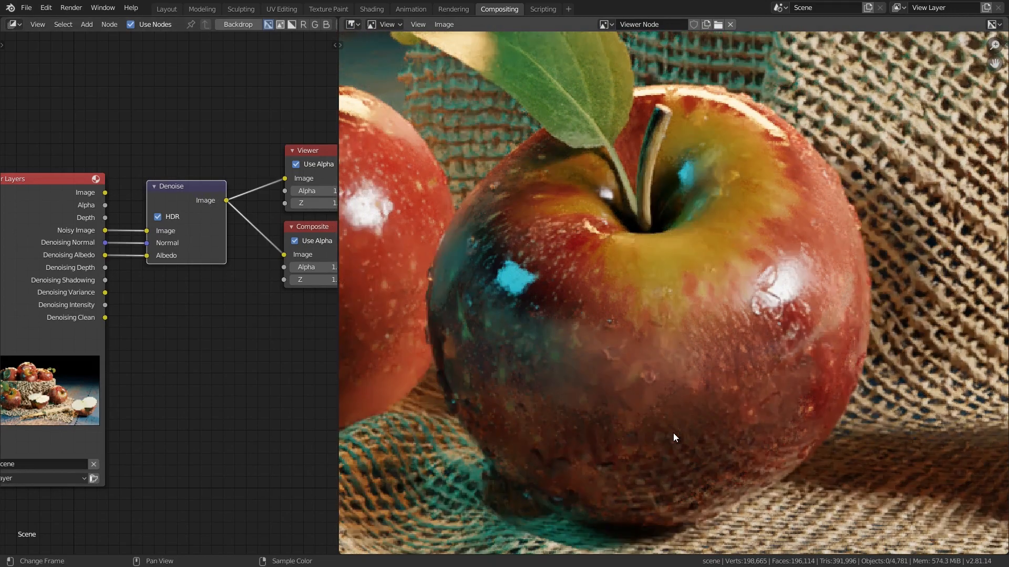
scroll(672, 432, "up", 3)
middle_click_drag(738, 410, 597, 283)
scroll(596, 283, "down", 7)
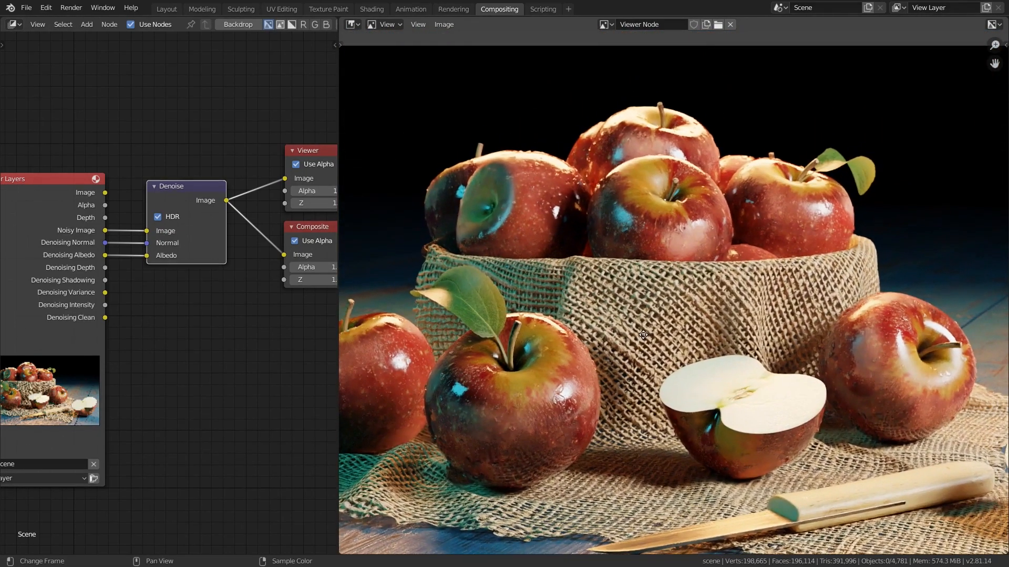
middle_click_drag(643, 335, 643, 339)
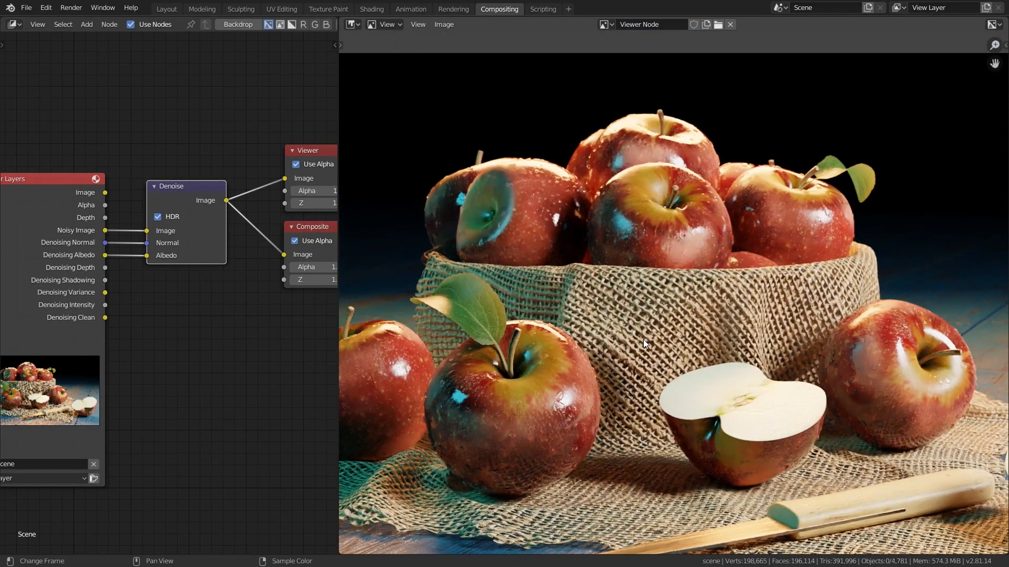